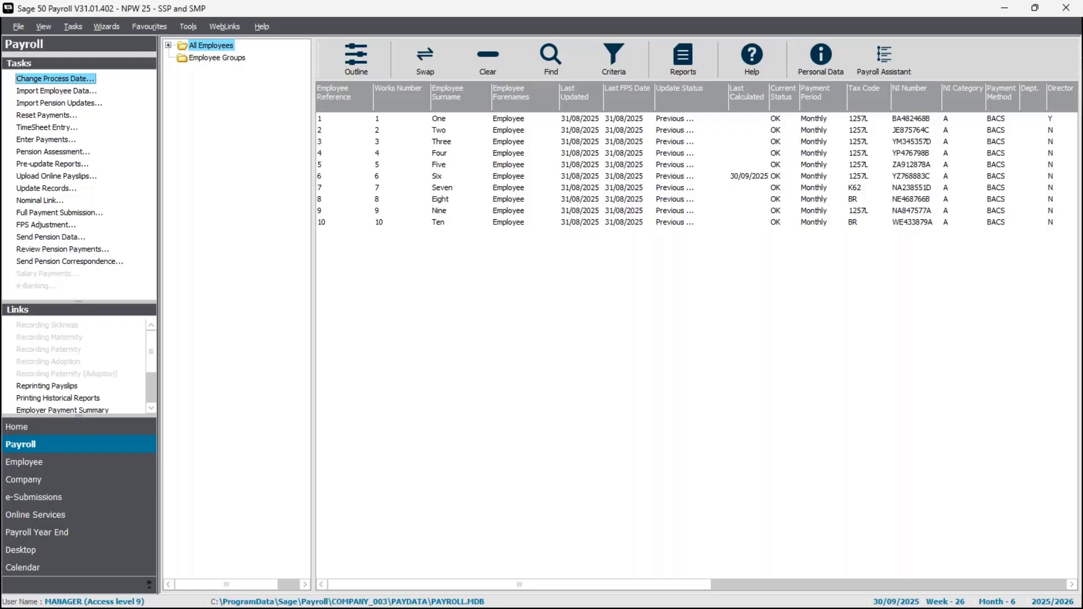
Start a sickness record for employee 8 from 01/09/2025 to 12/09/2025 and calculate the SSP entitlement.
left_click(446, 202)
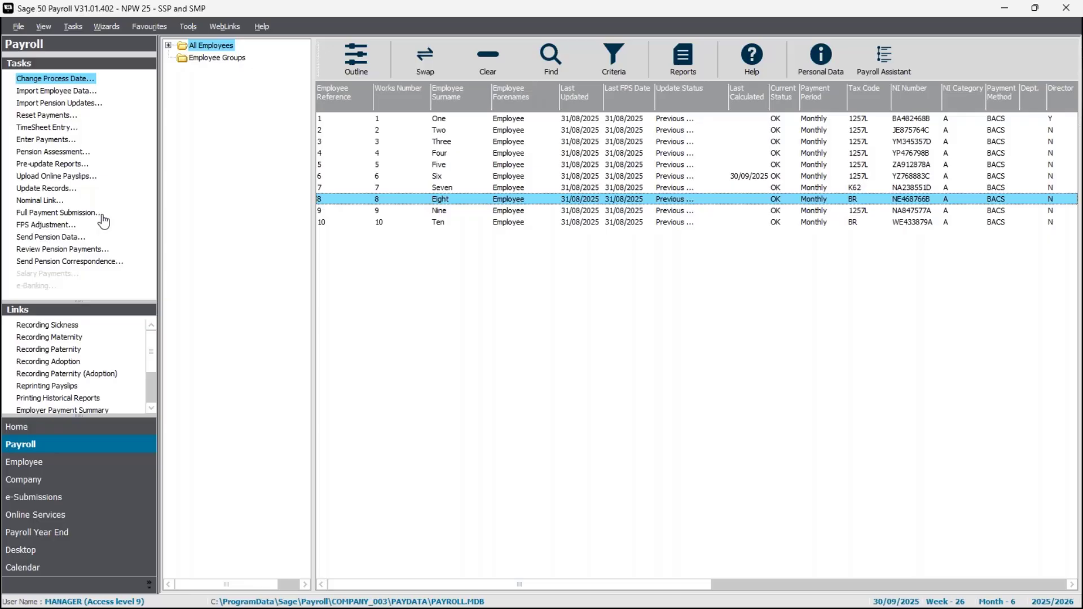
left_click(31, 461)
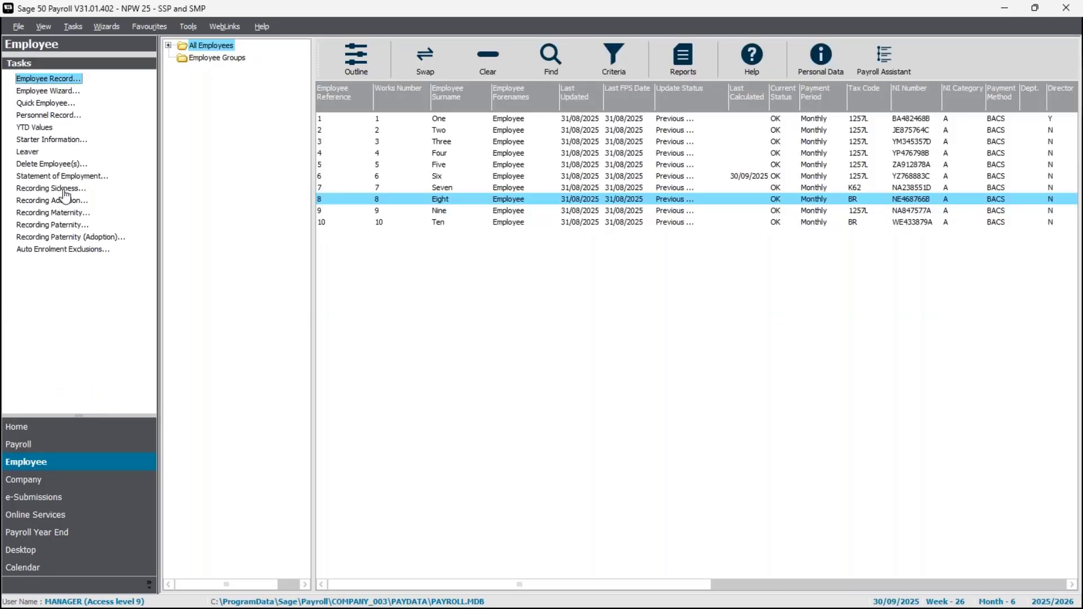
left_click(65, 191)
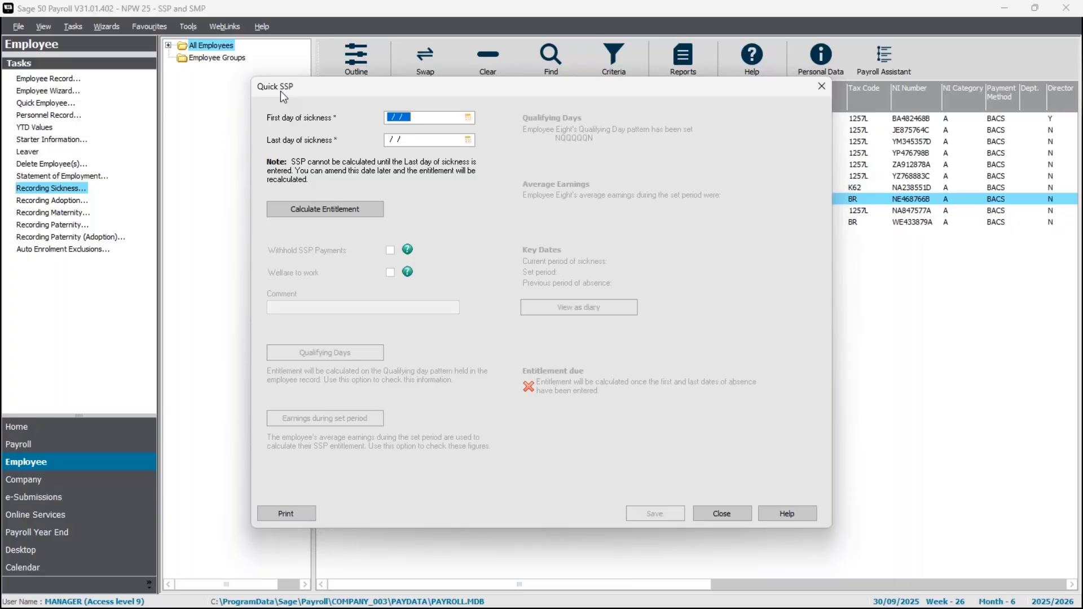
left_click(468, 117)
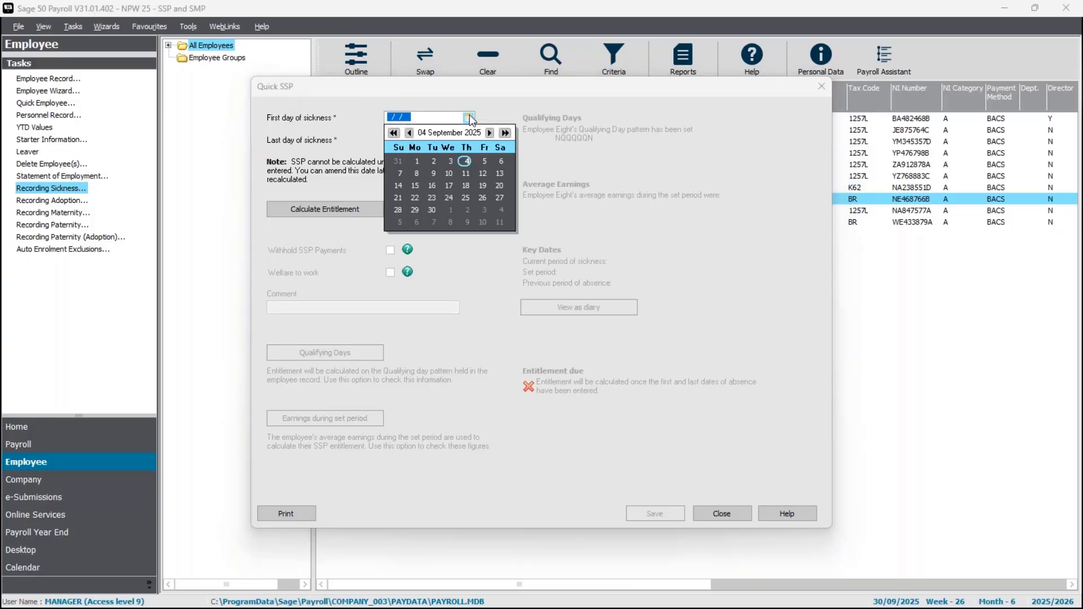
left_click(416, 162)
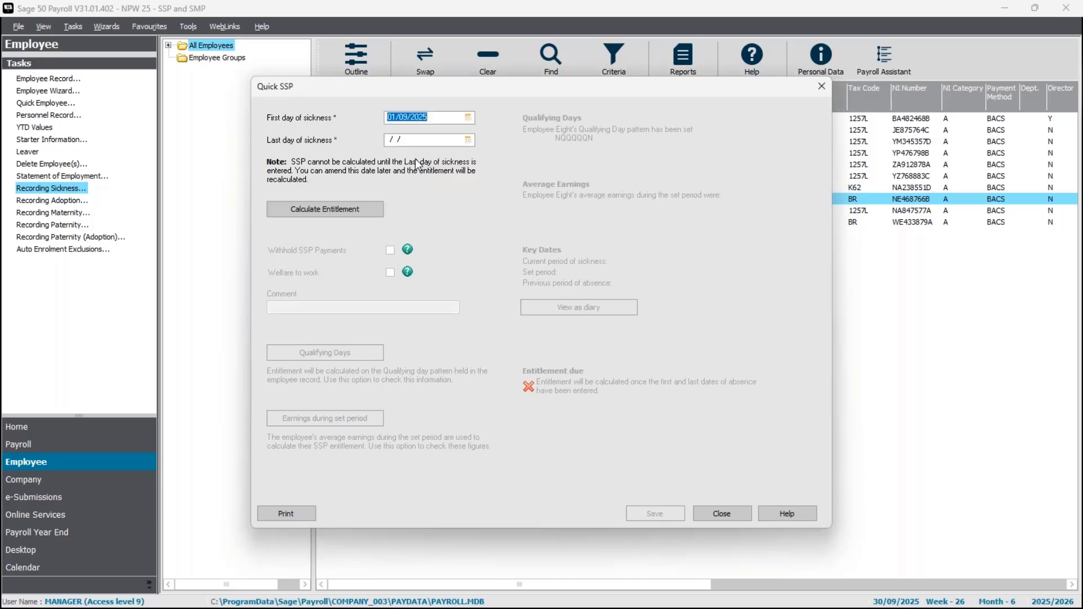
left_click(468, 140)
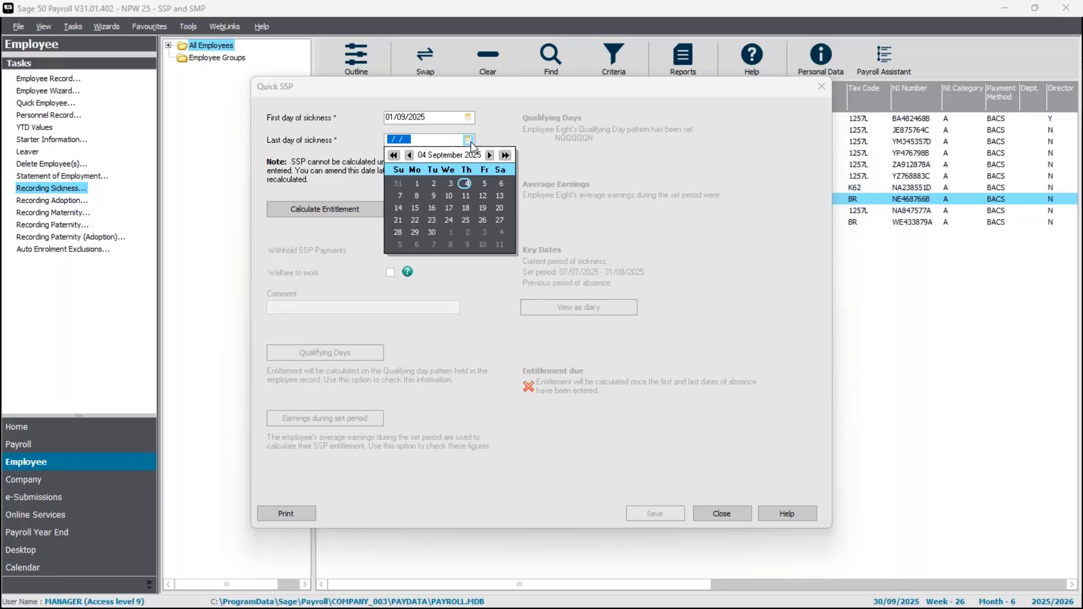
left_click(486, 196)
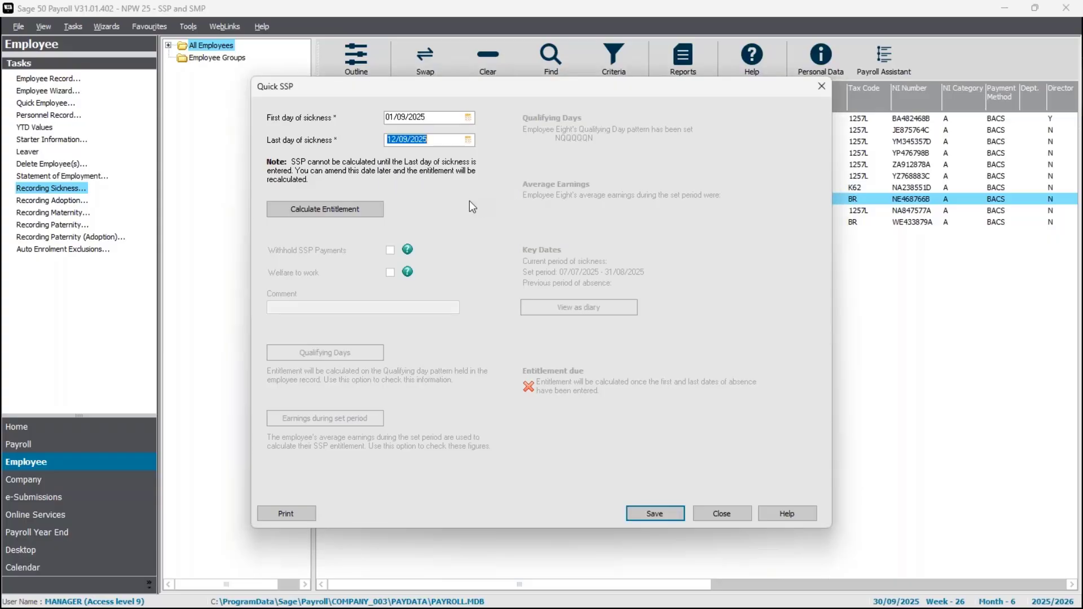
key("Tab")
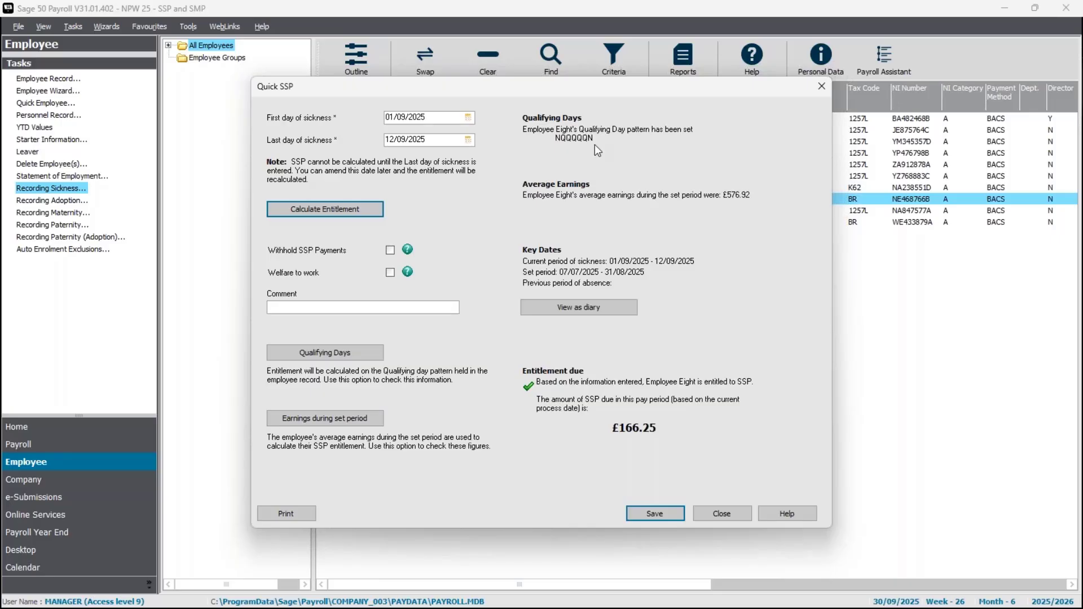
Review employee 8's qualifying day pattern and the list of available patterns, leaving them as they are.
left_click(327, 351)
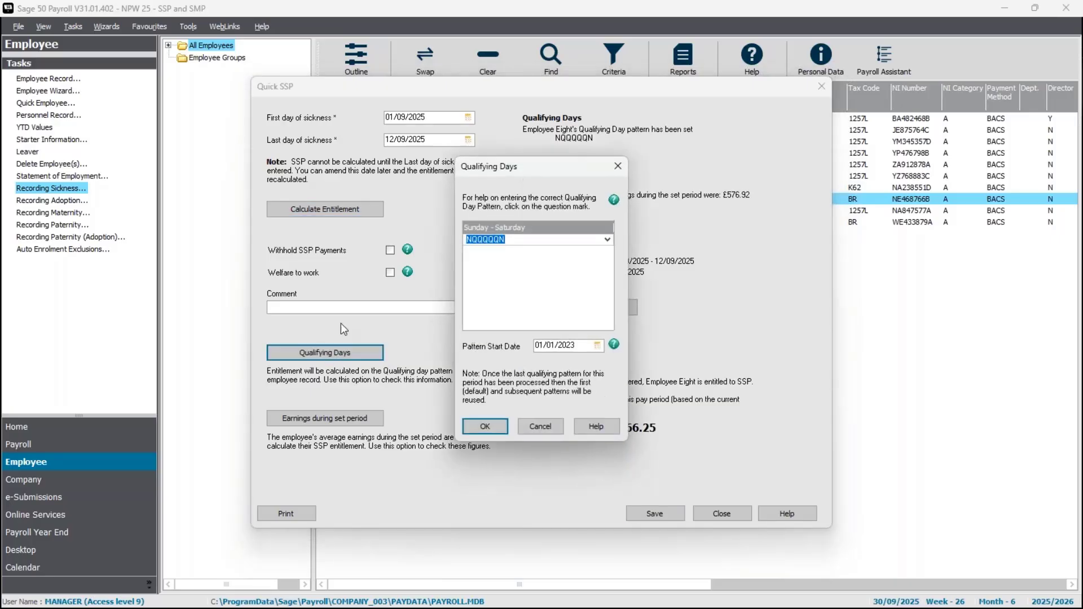
left_click(607, 239)
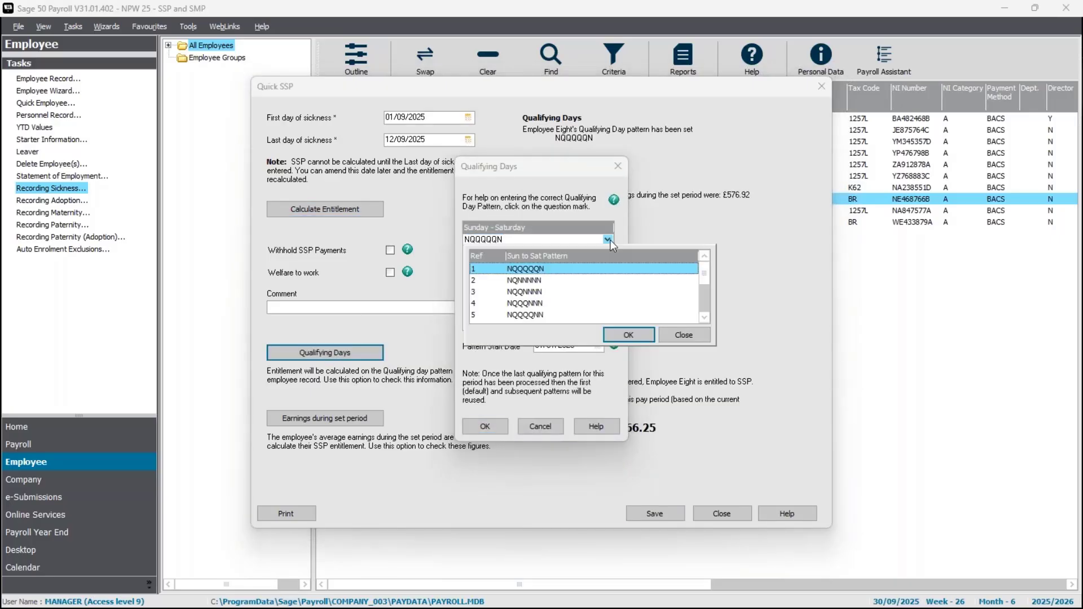
left_click(610, 241)
left_click(599, 218)
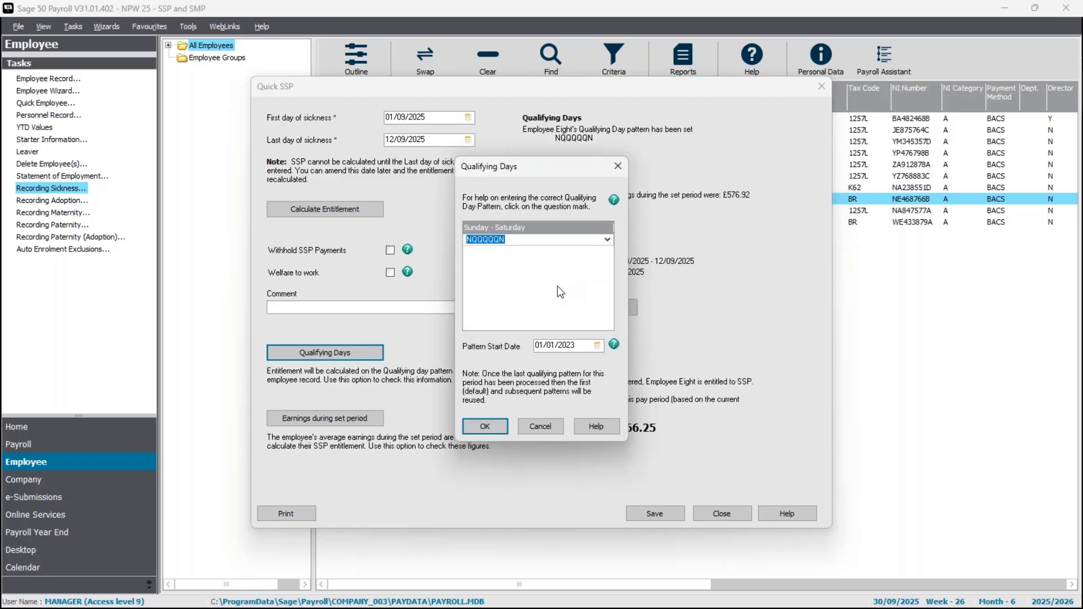
left_click(537, 429)
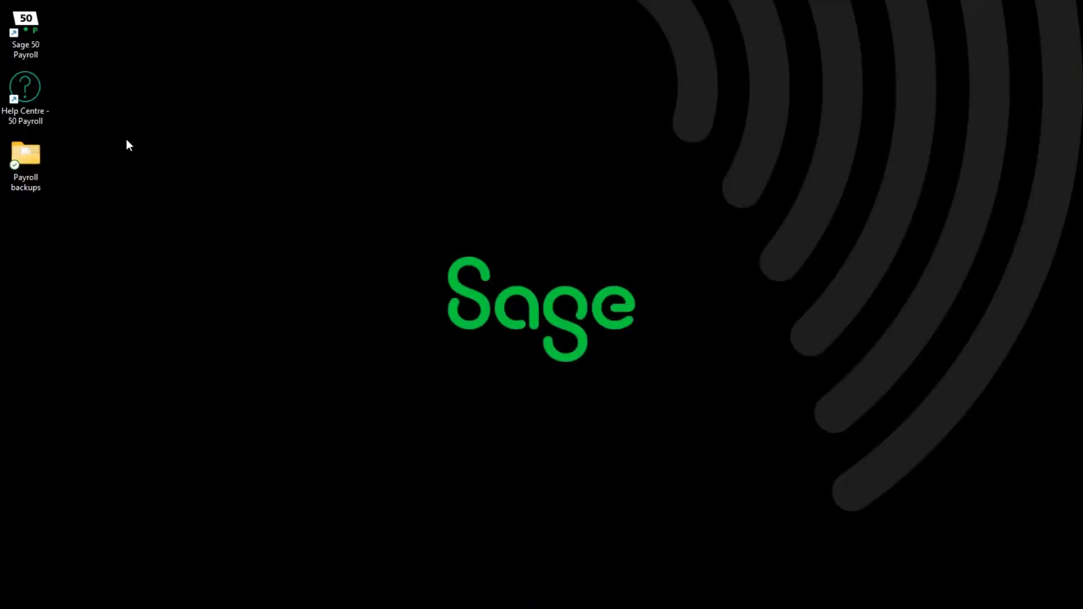
Start Sage 50 Payroll and log on to company NPW 25 - SSP and SMP with the account password and processing date 30/09/25, closing the advice message.
double_click(35, 22)
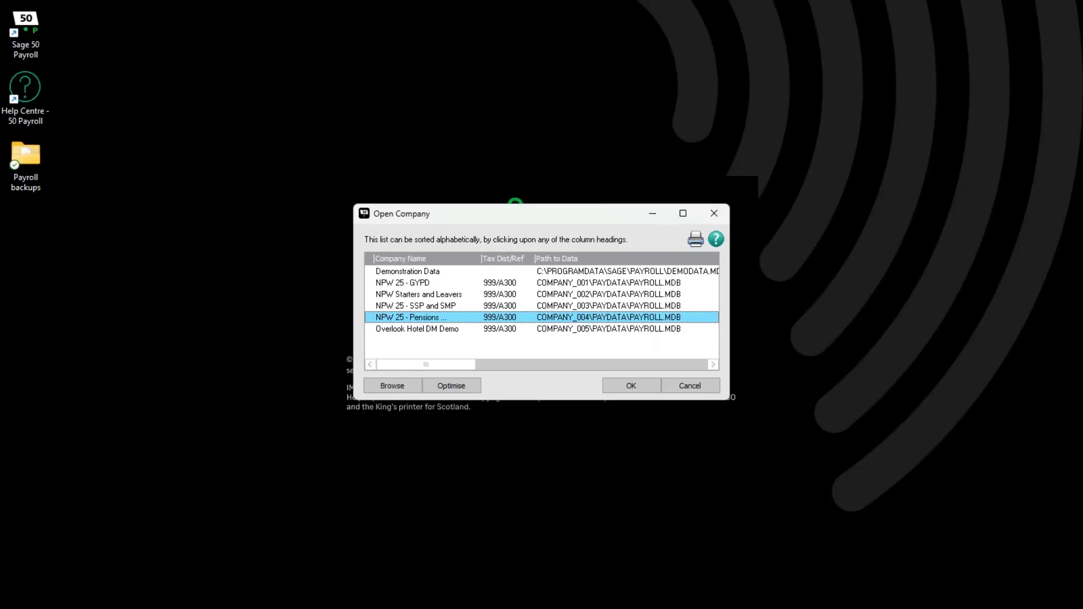
double_click(415, 305)
left_click(580, 300)
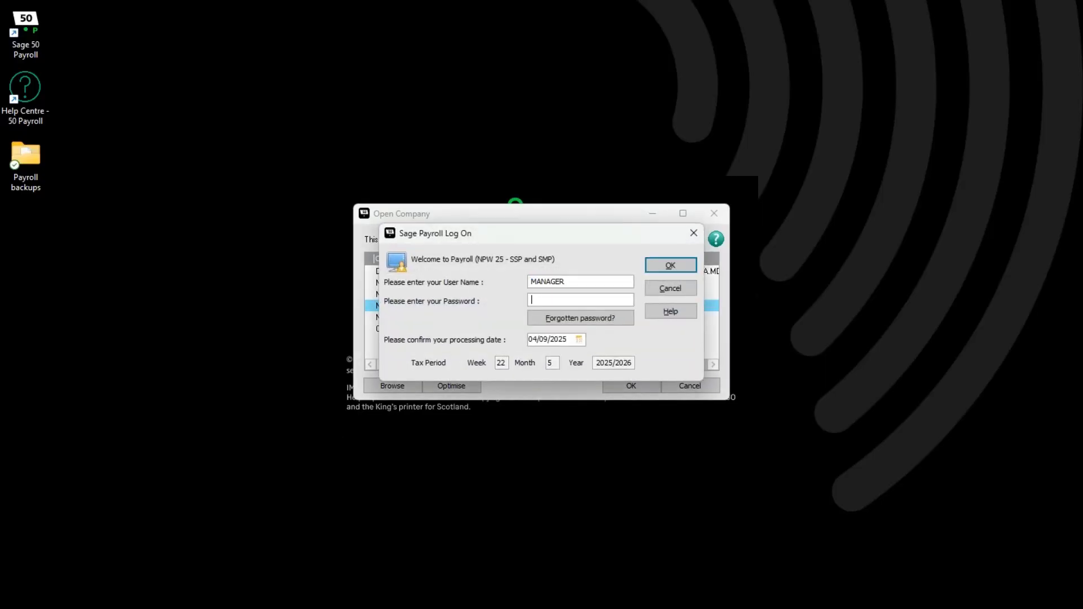
type("**")
key("Tab")
type("30/09/25")
key("Return")
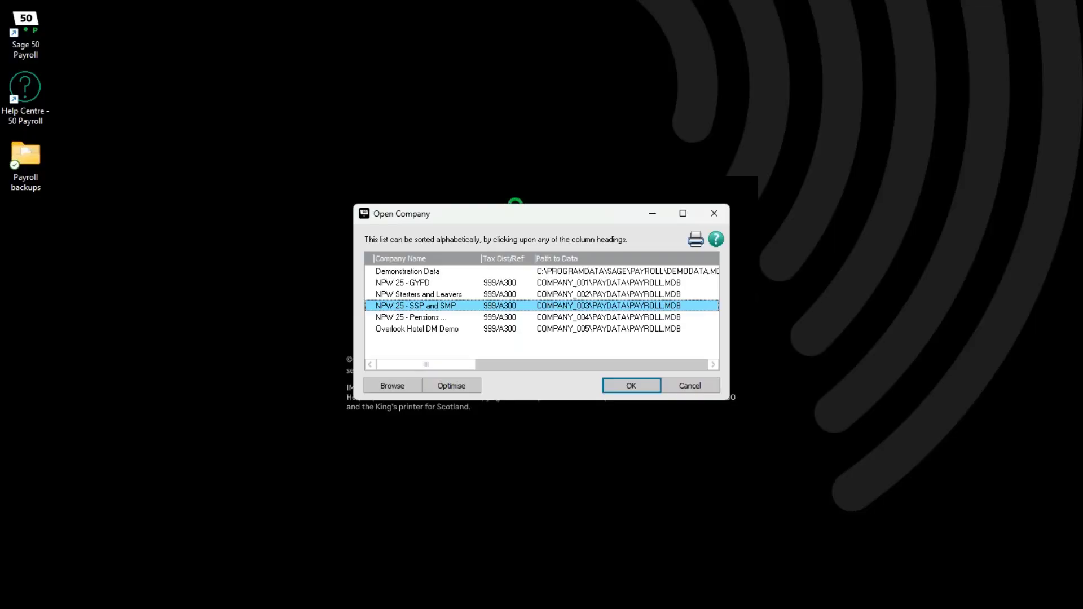
key("Return")
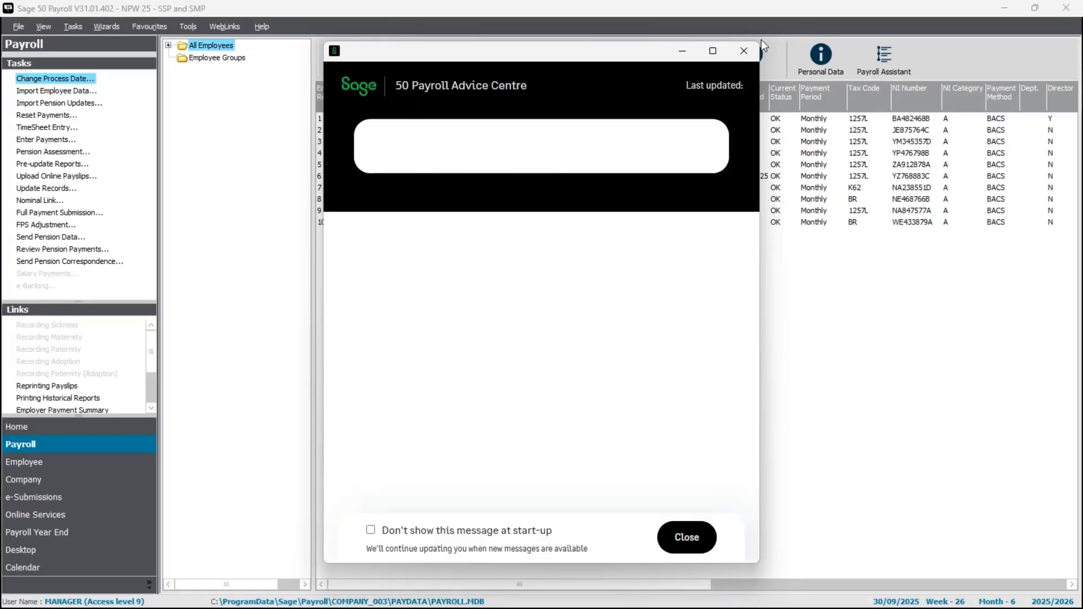
left_click(743, 51)
Open the absence diary in employee 8's record and dismiss all reminders.
left_click(443, 200)
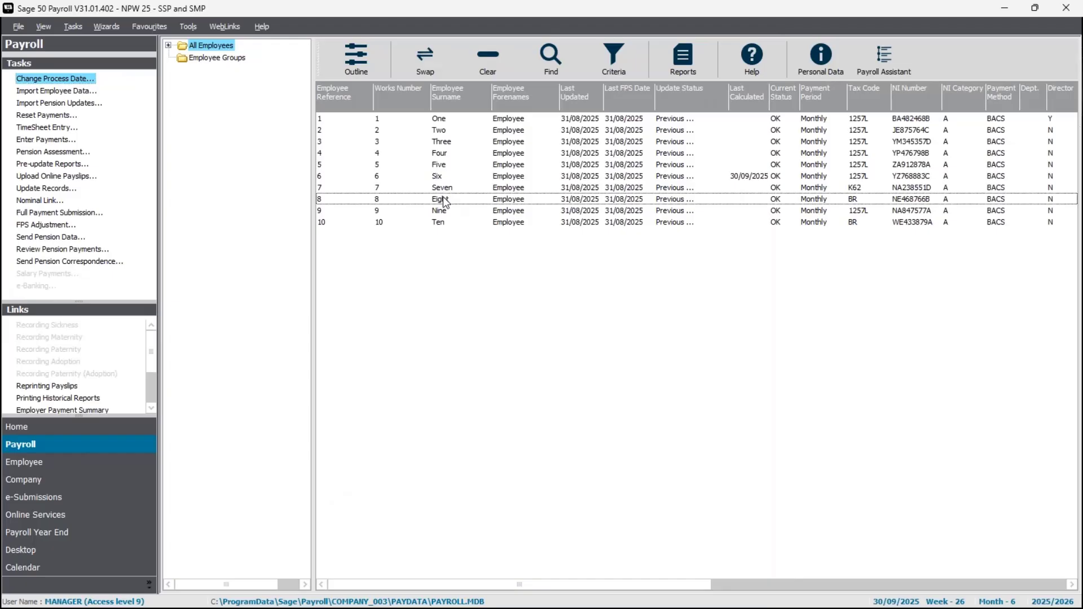
double_click(443, 198)
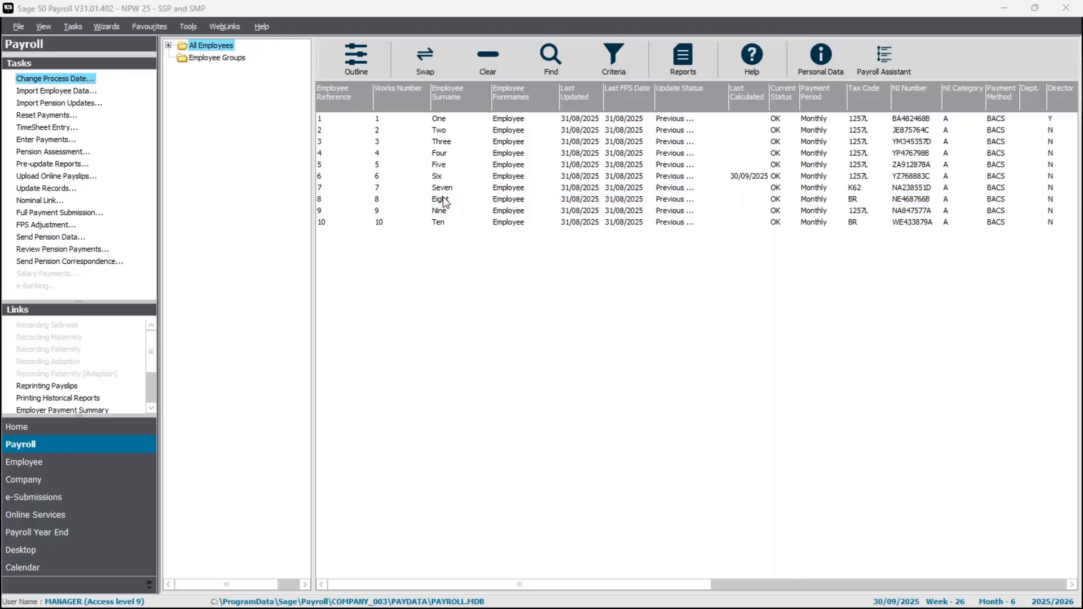
left_click(495, 188)
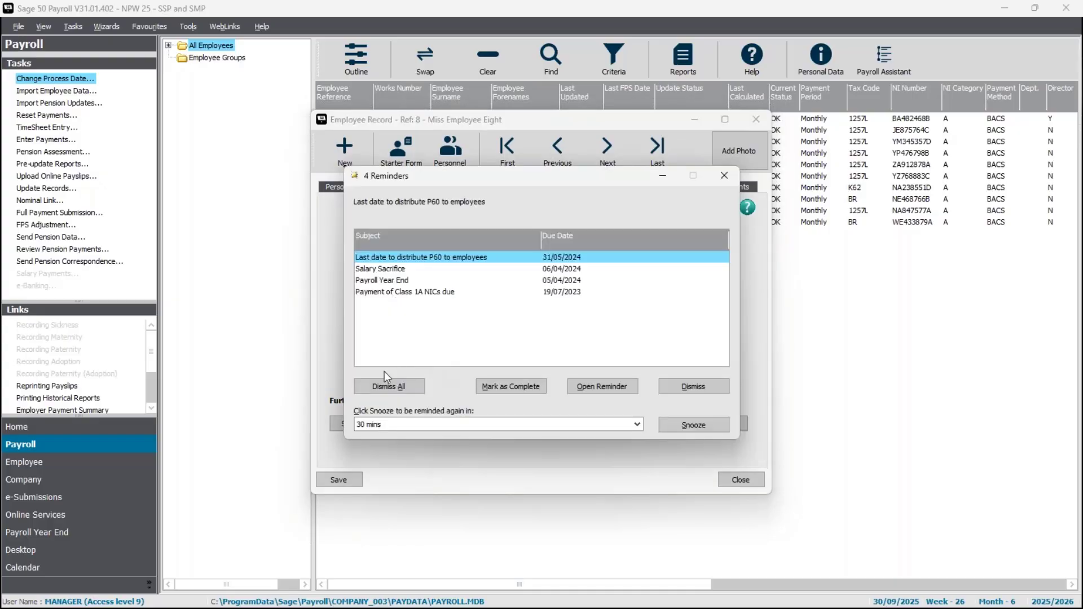
left_click(383, 382)
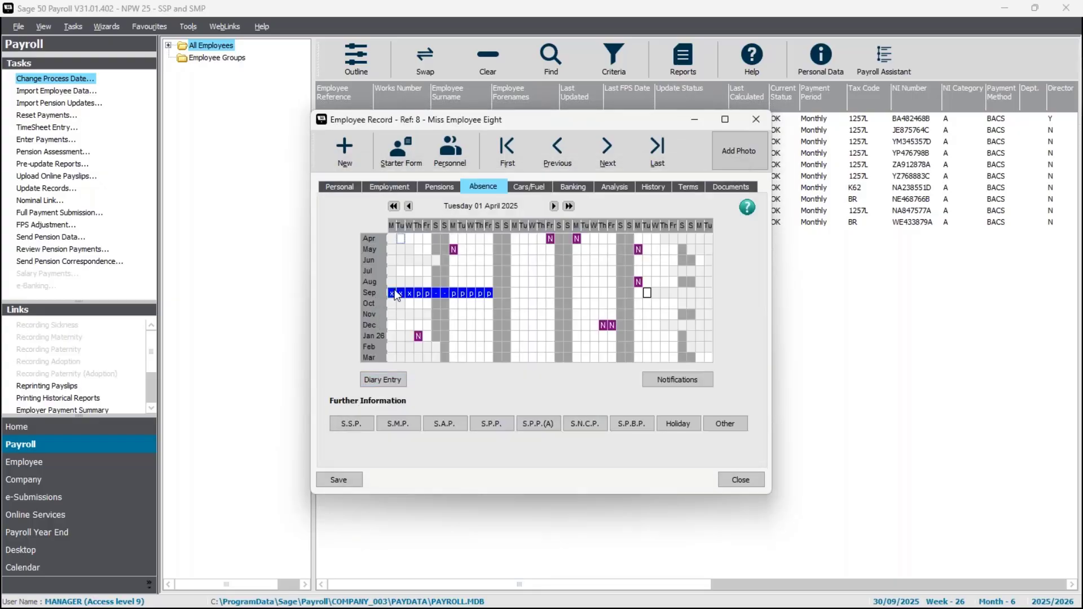
Examine the absence details of individual September days in the diary, covering waiting, paid and non-qualifying days.
left_click(395, 292)
left_click(417, 294)
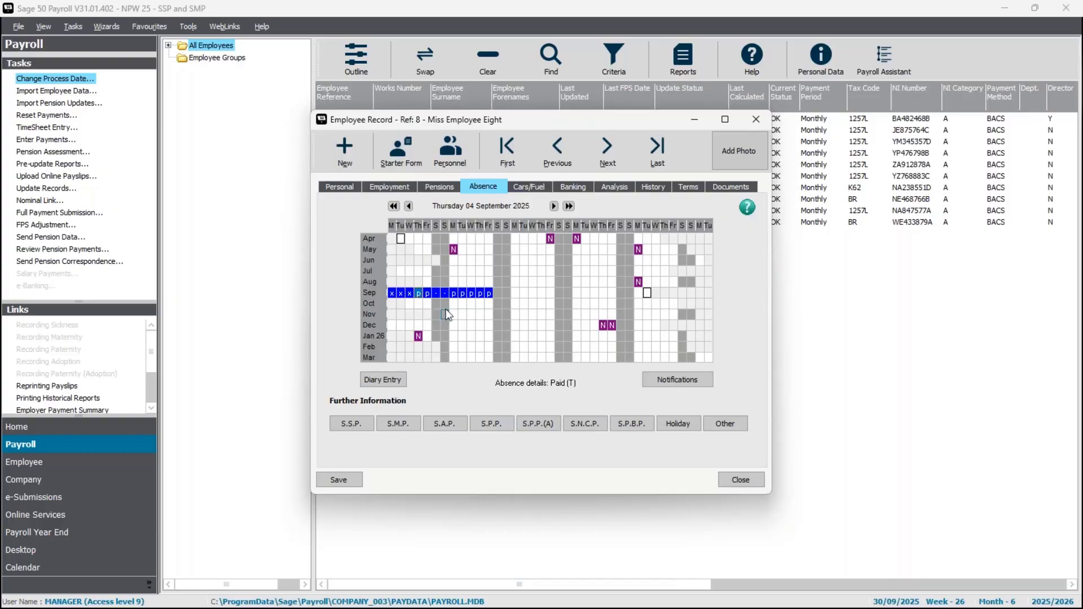
left_click(392, 294)
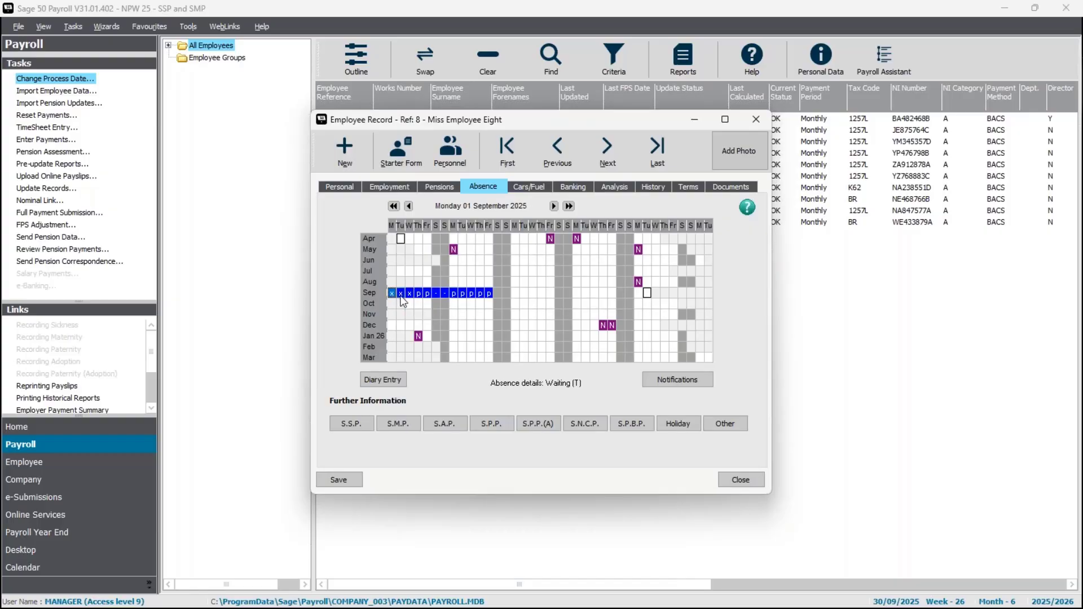
left_click(401, 294)
left_click(409, 293)
left_click(421, 296)
left_click(428, 295)
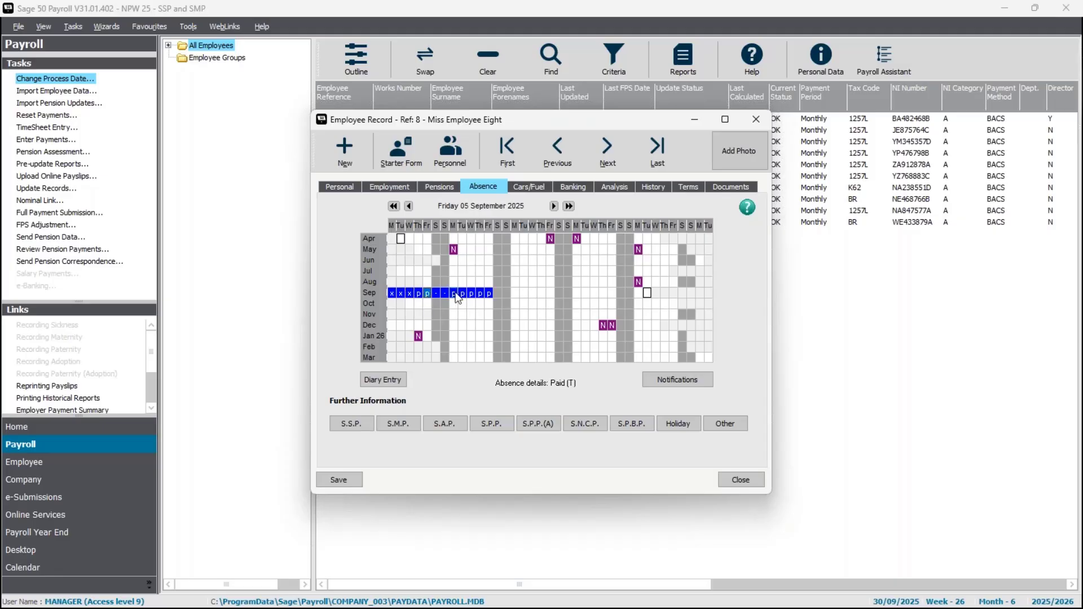
left_click(442, 294)
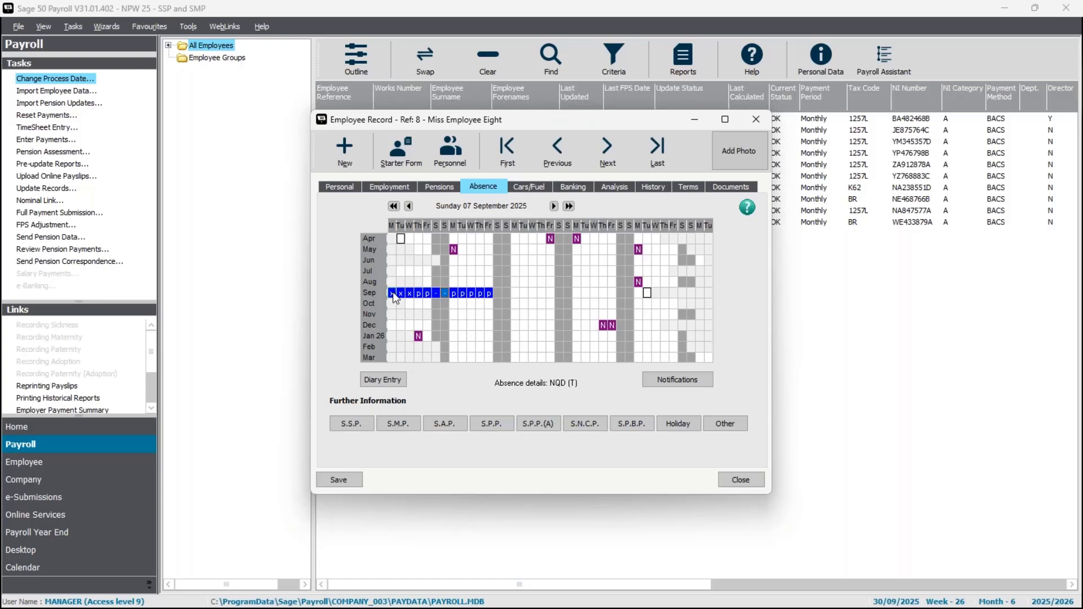
Clear the absence from 1 to 12 September 2025 by setting those days to None, and save the record.
left_click_drag(392, 294, 488, 295)
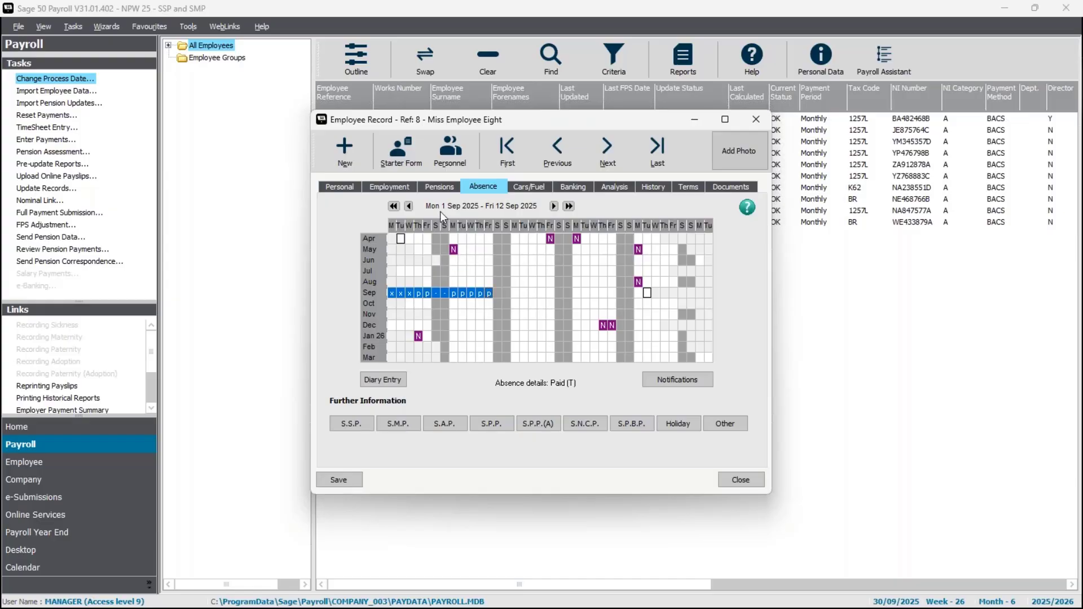
right_click(459, 295)
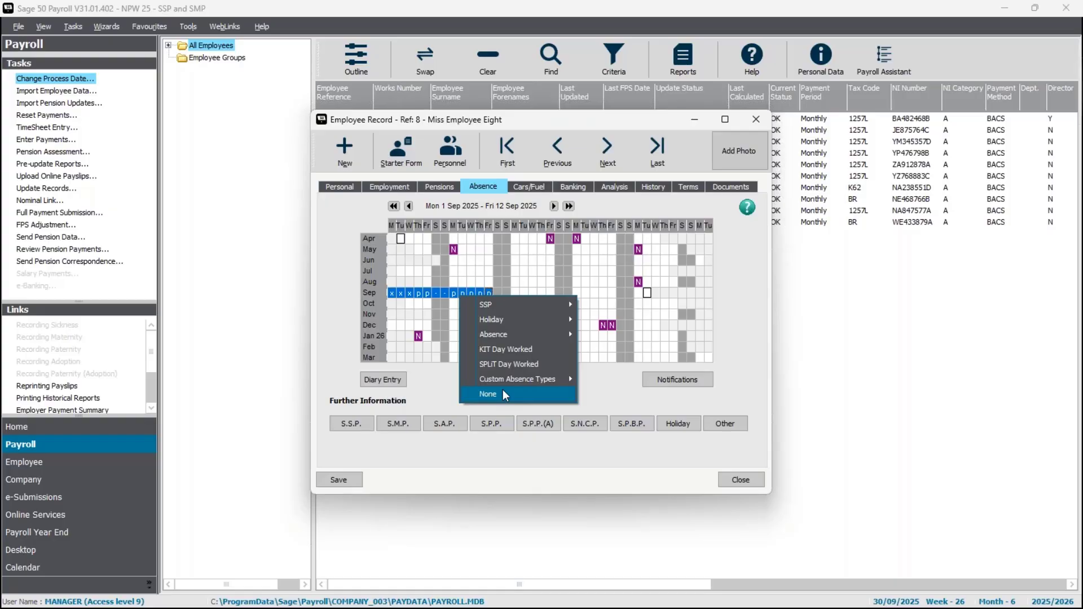
left_click(488, 393)
left_click(354, 483)
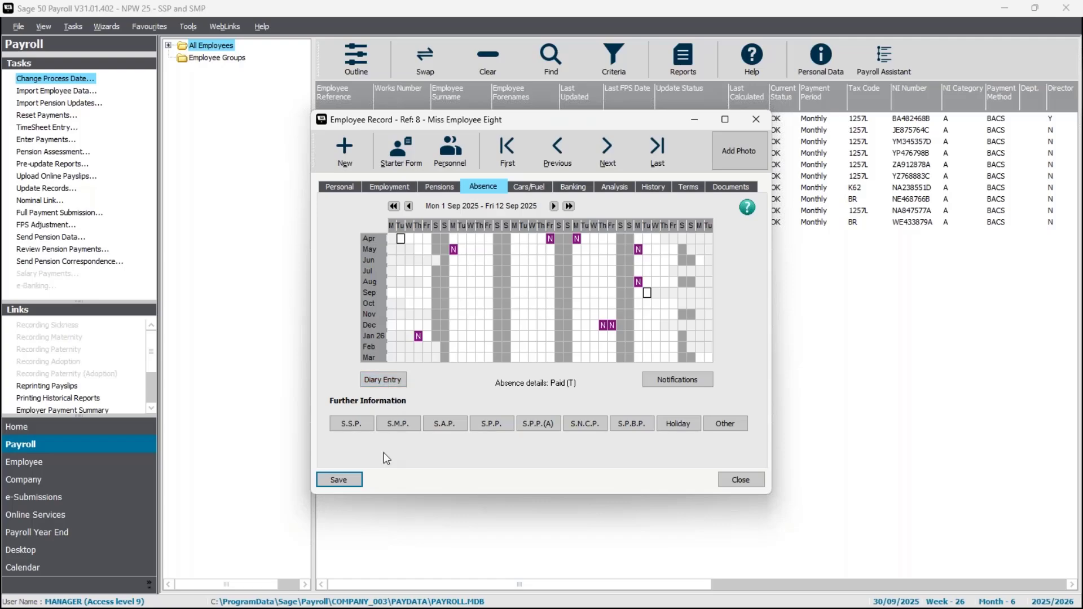
Enter NQQNQQQ as the working day pattern in employee 8's SSP qualifying days.
left_click(345, 427)
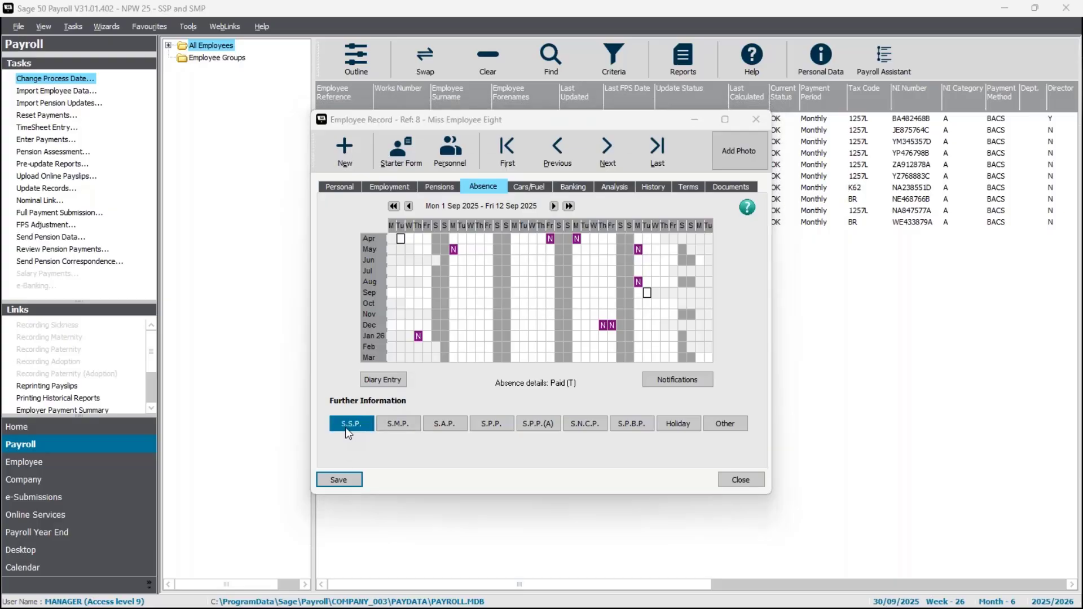
left_click(433, 176)
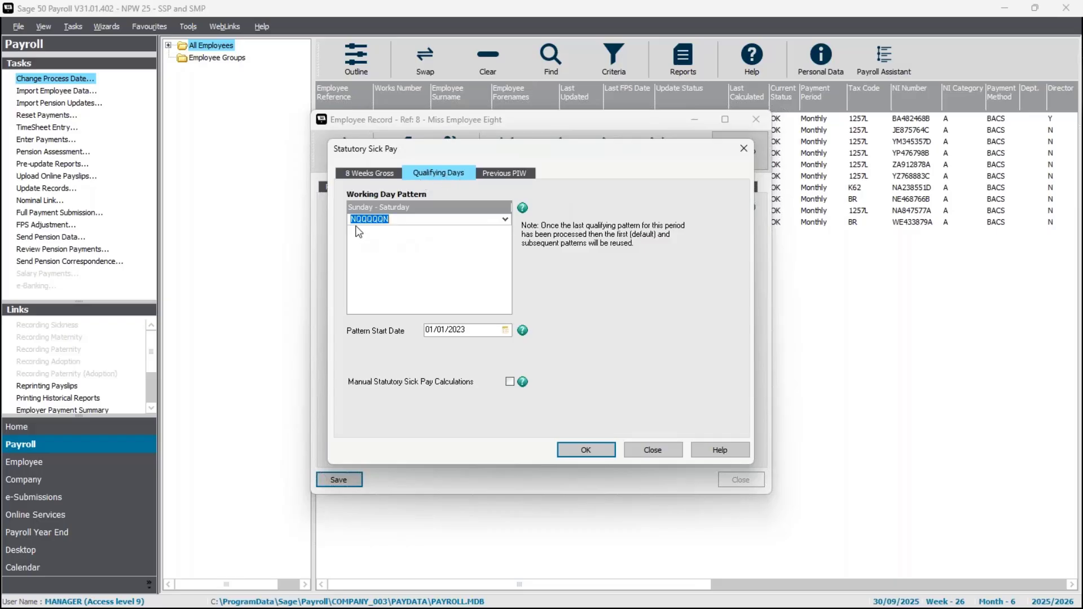
left_click(505, 219)
left_click_drag(588, 295, 587, 295)
left_click(585, 312)
type("NQQNQQQ")
Set the SSP working day pattern to the predefined NQQQQQN, confirm it and save the employee record.
left_click(506, 219)
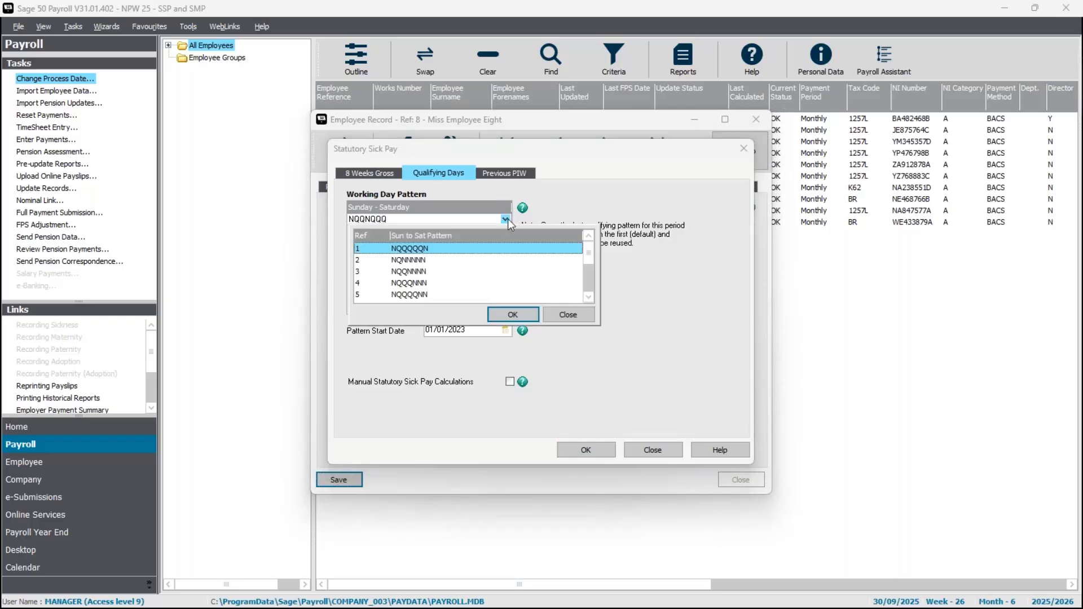
double_click(439, 249)
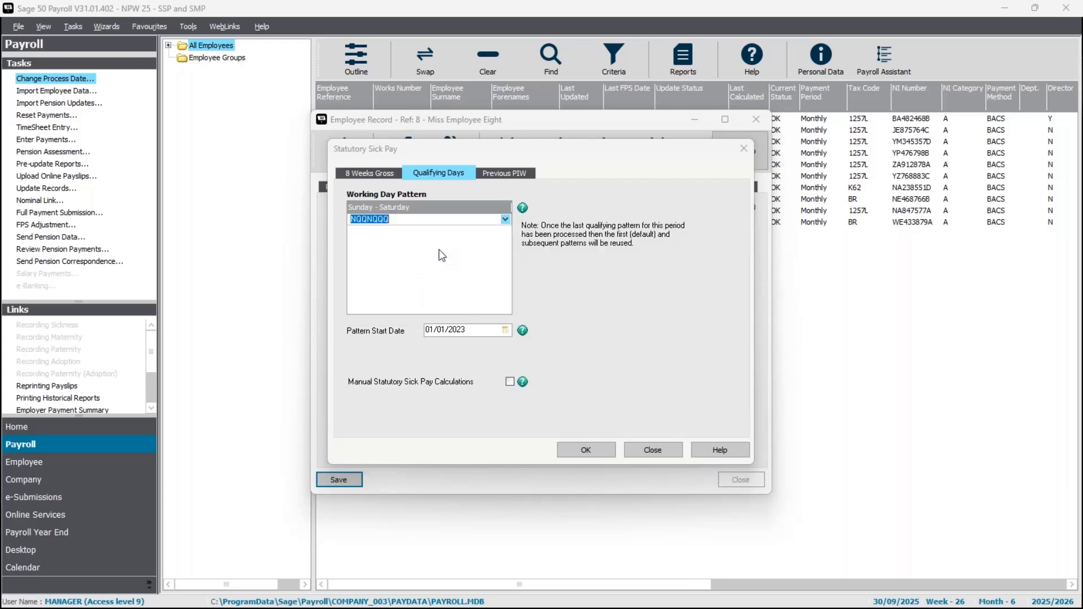
left_click(586, 449)
left_click(593, 386)
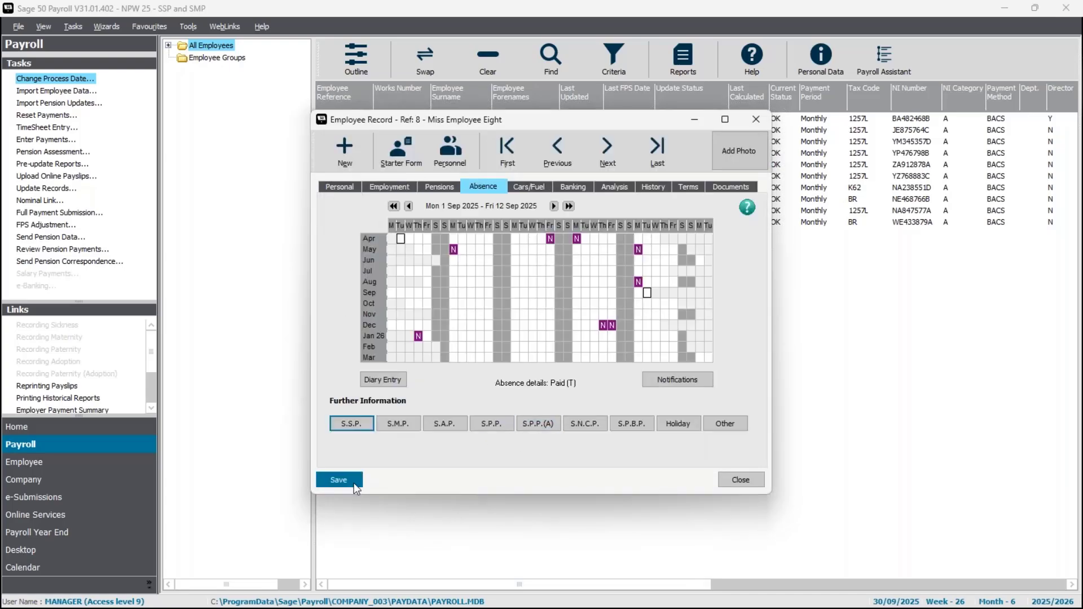
left_click(339, 479)
Start an SSP Sickness diary entry for employee 8 running from 01/09/2025 AM to 12/09/2025 PM.
left_click(388, 381)
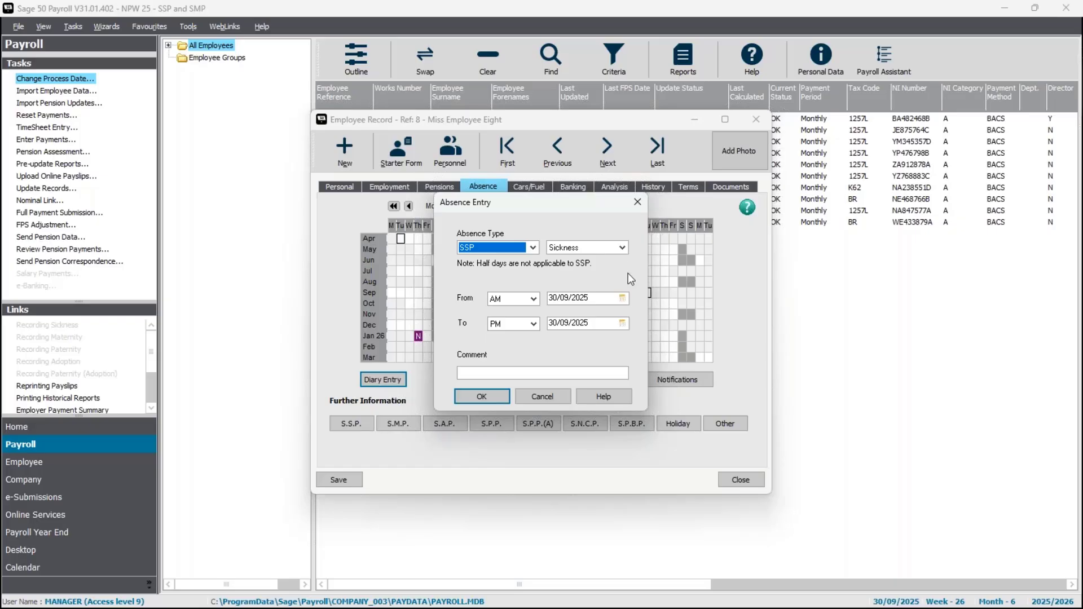
left_click(622, 298)
left_click(579, 342)
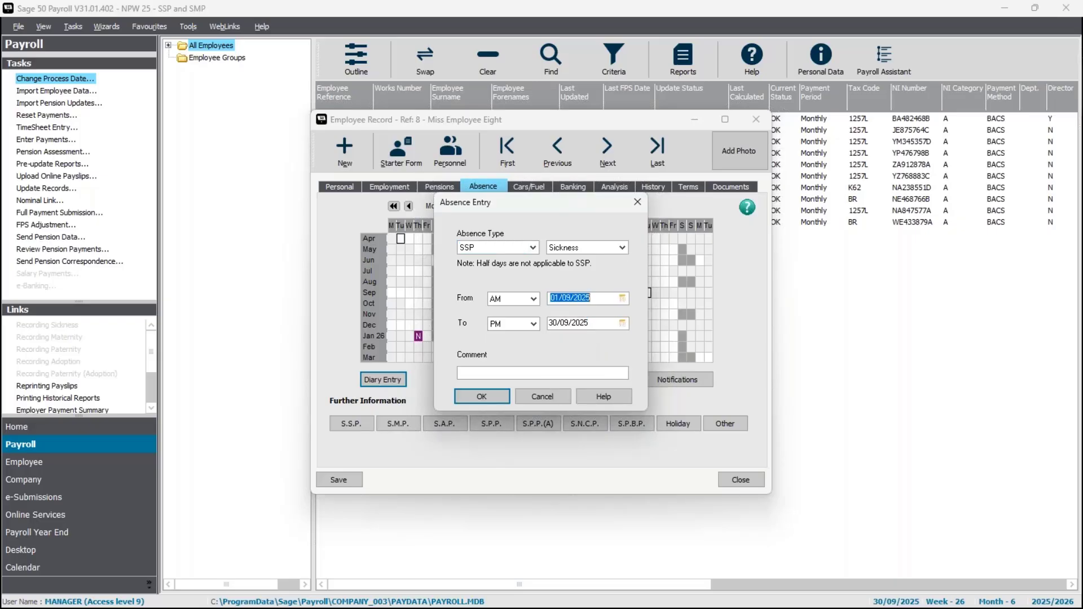
left_click(622, 323)
left_click(643, 379)
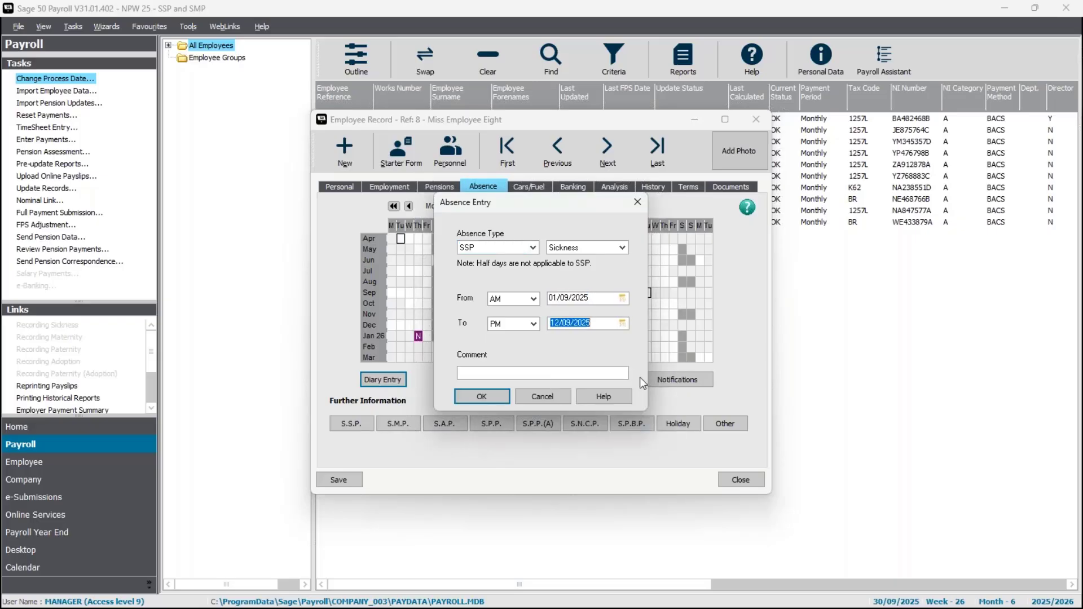
Add a comment that the fit note was received, confirm the absence entry, then save and close the employee record.
left_click(521, 371)
type("Fit not recid")
left_click(483, 373)
type("e")
left_click(499, 397)
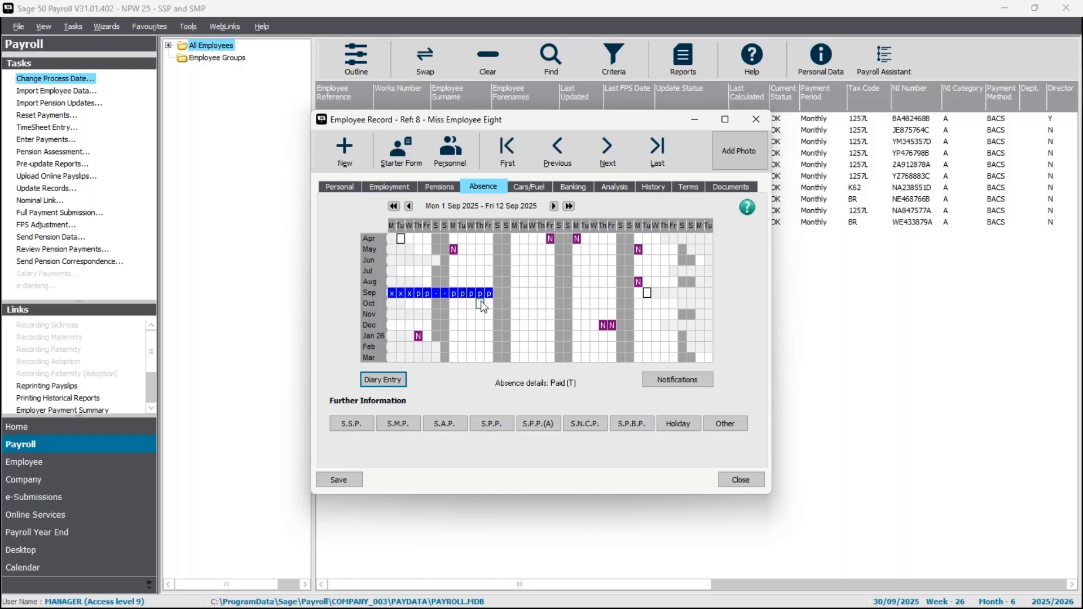
left_click(340, 480)
left_click(732, 477)
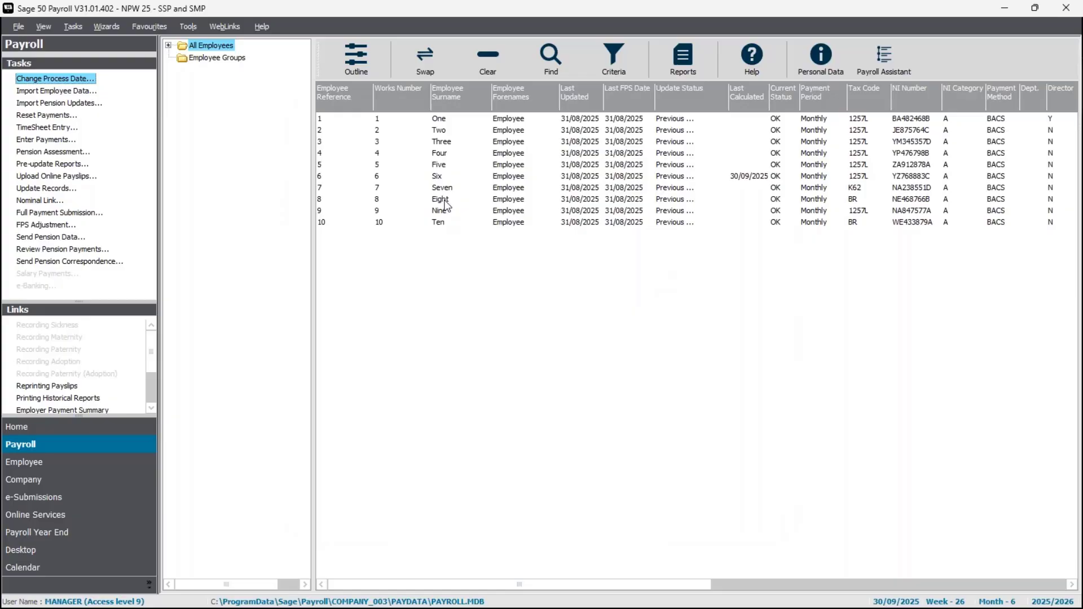
Open Enter Payments for employee 8, declining the legislation update check, and review the SSP diary and payment summary.
left_click(445, 201)
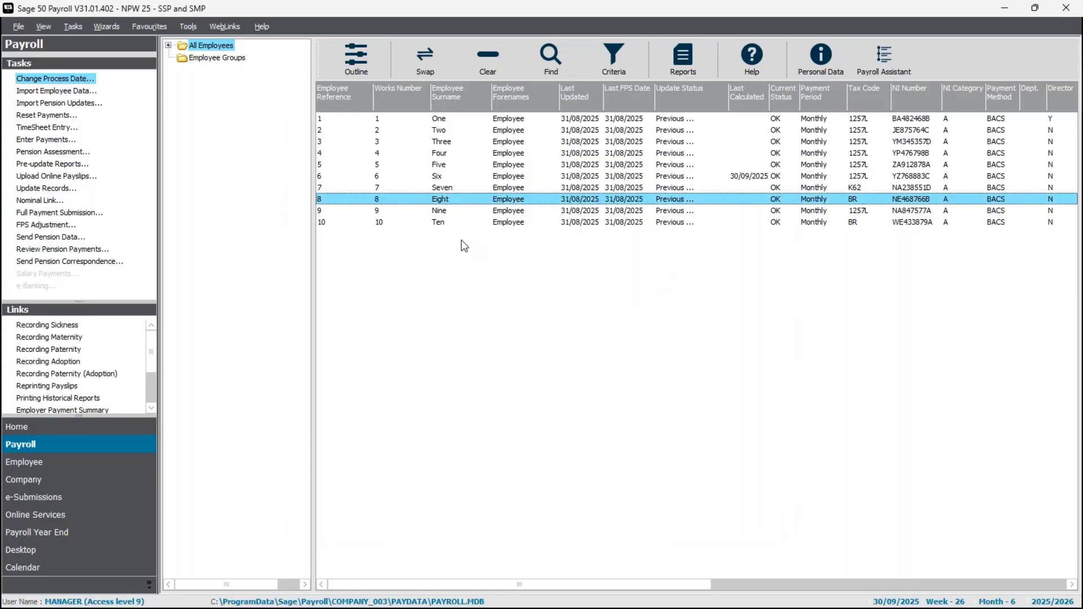
left_click(40, 141)
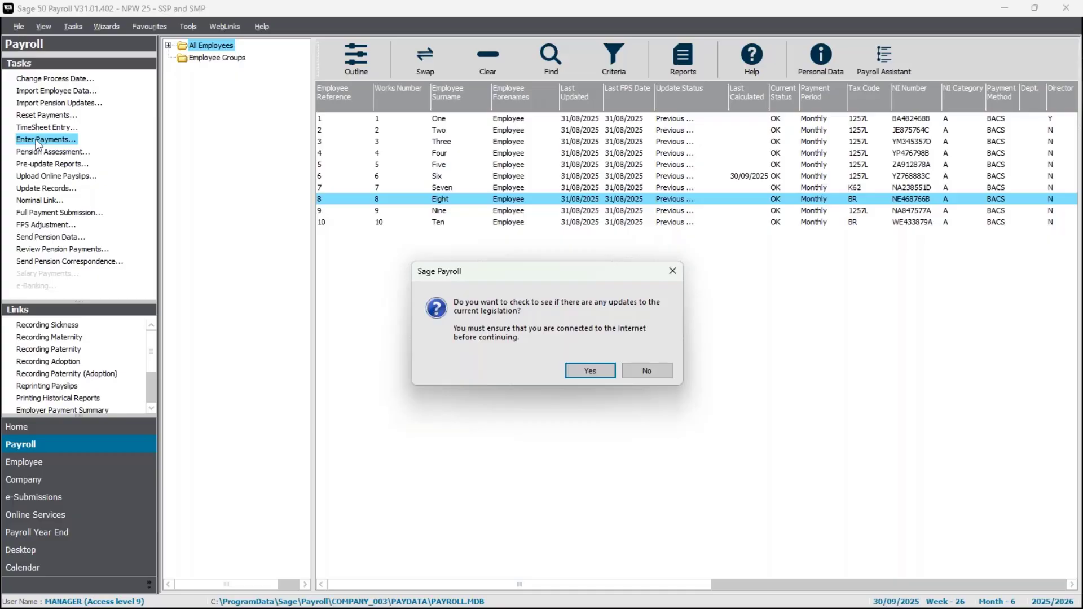
left_click(653, 367)
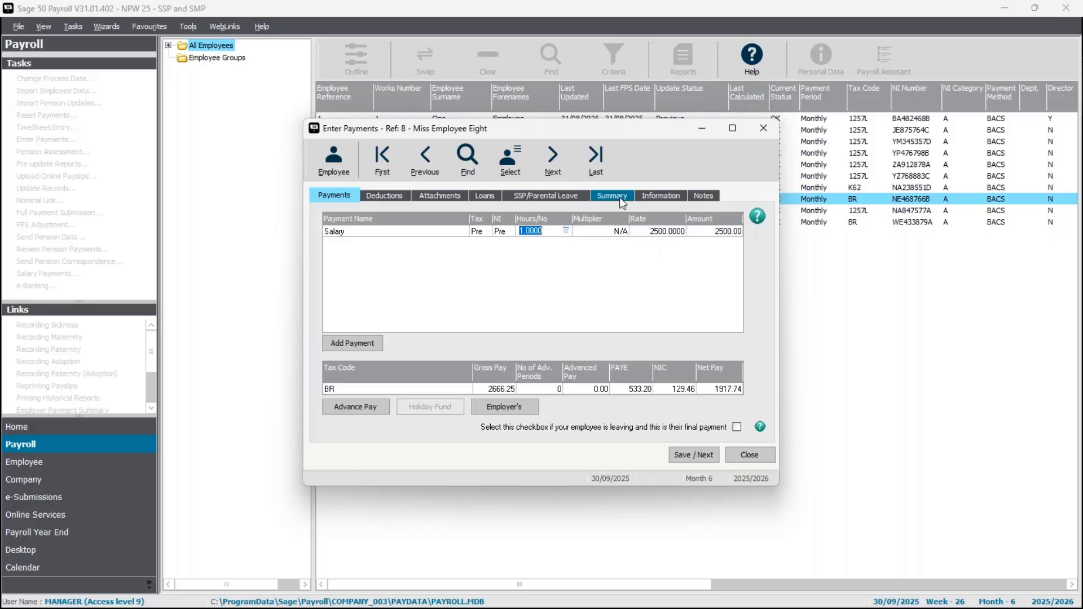
left_click(567, 197)
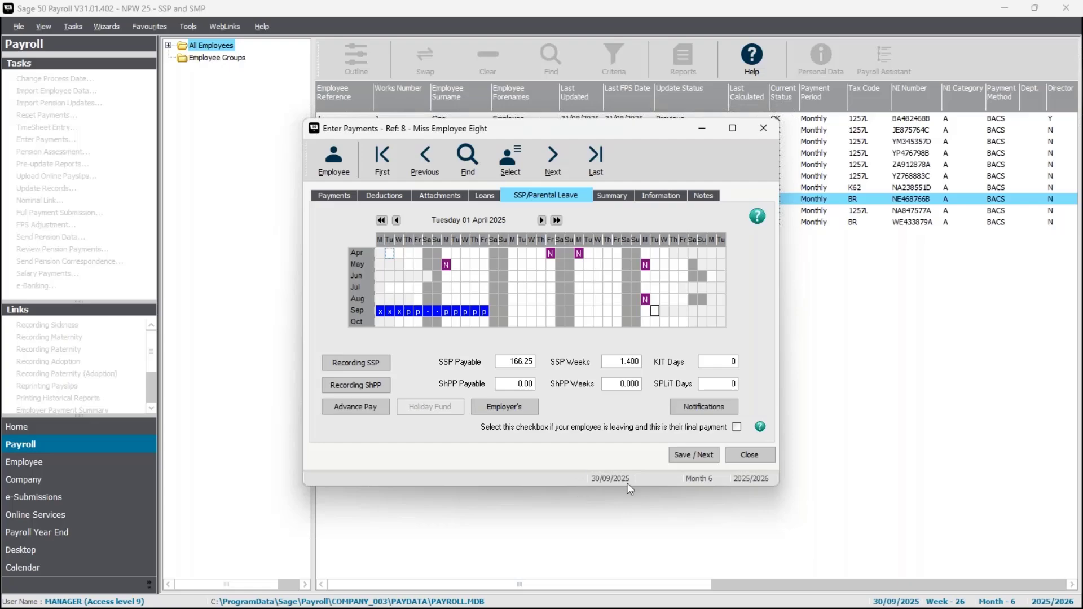
left_click(621, 197)
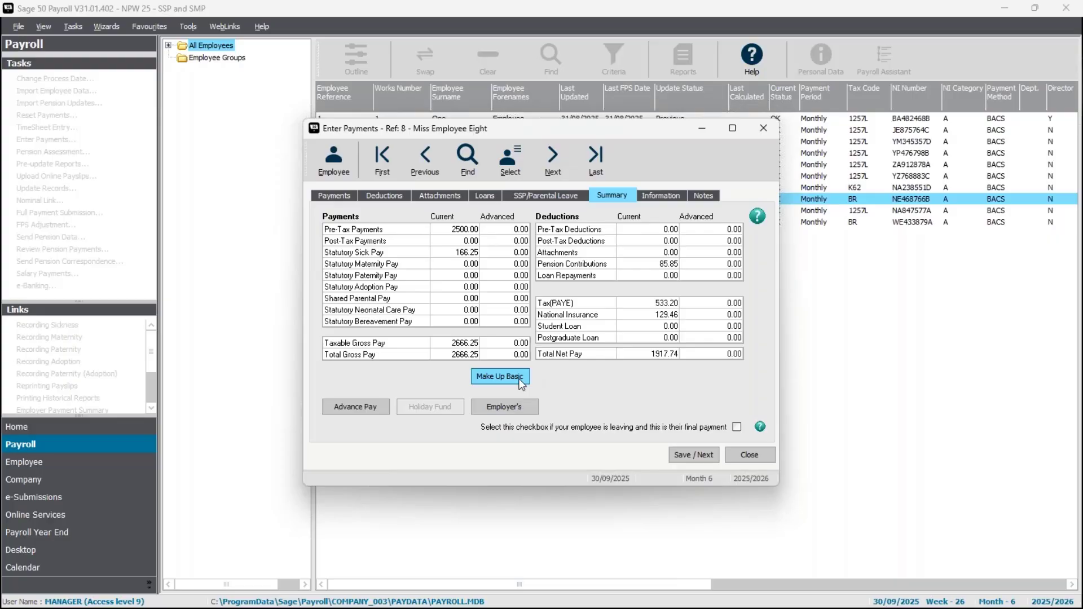
Set the Hours/No of employee 8's Salary payment to 0.5455, save it and close Enter Payments.
left_click(341, 196)
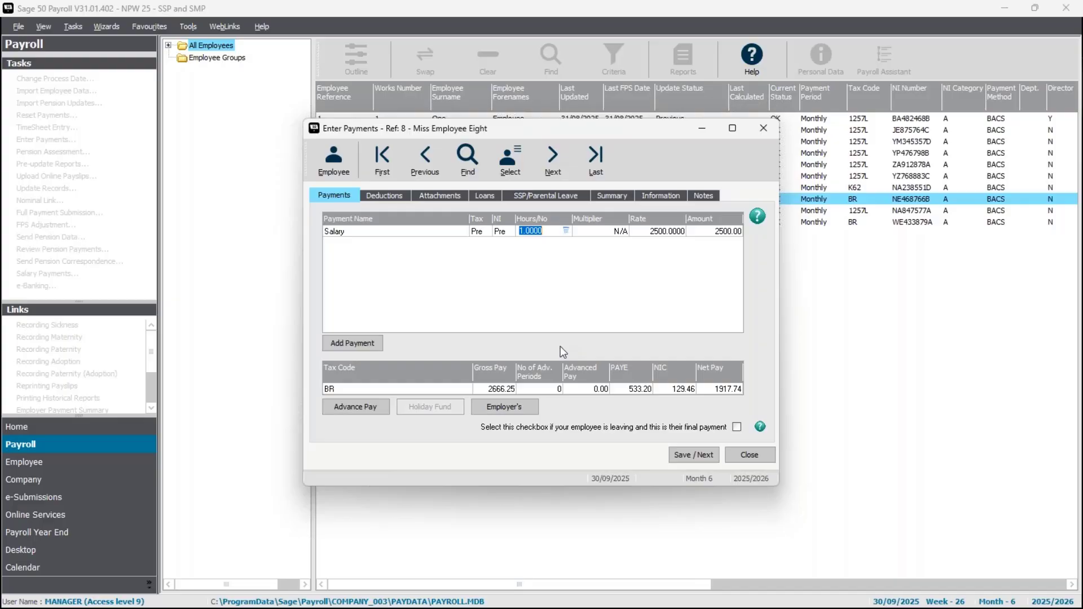
left_click(566, 231)
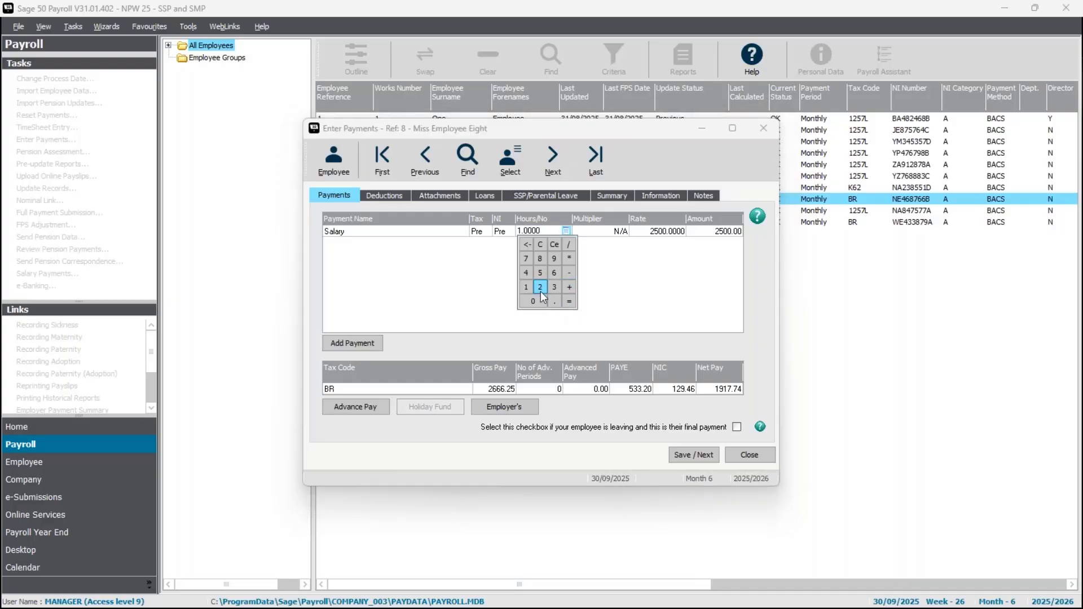
left_click(530, 287)
left_click(569, 301)
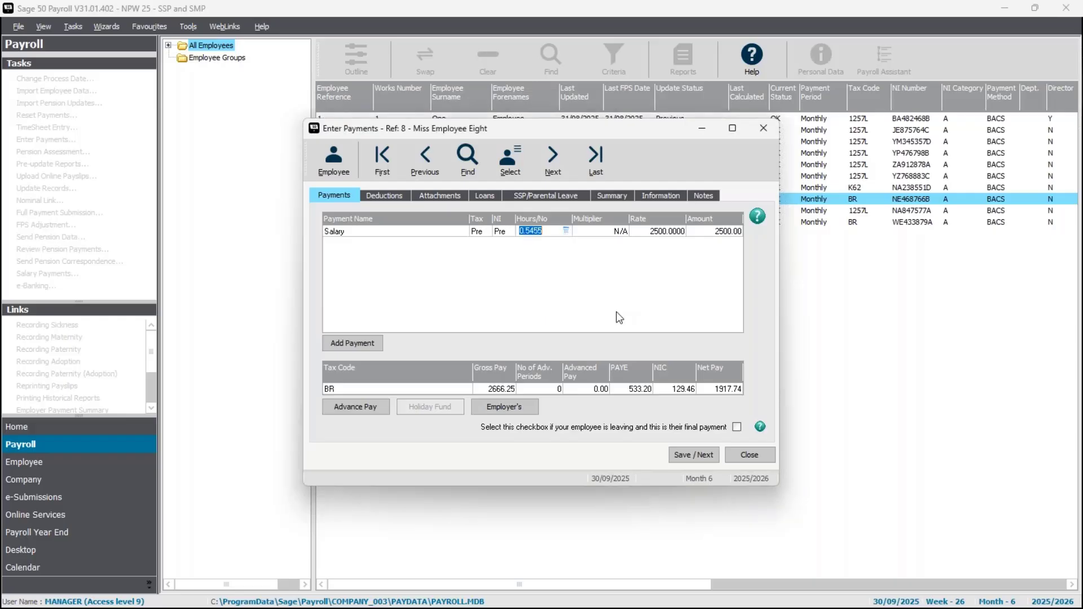
key("Tab")
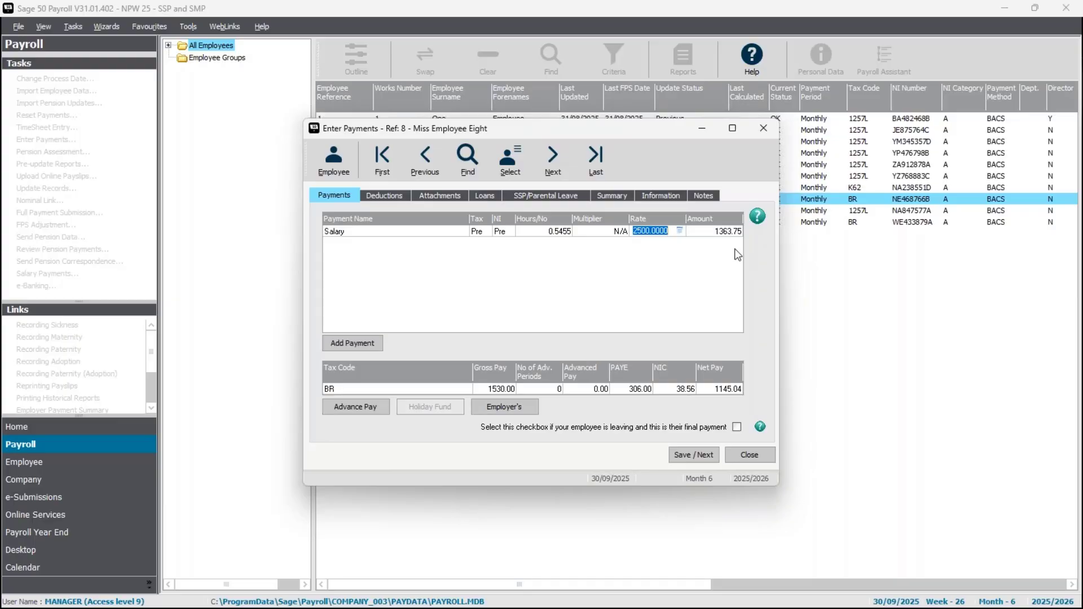
left_click(703, 461)
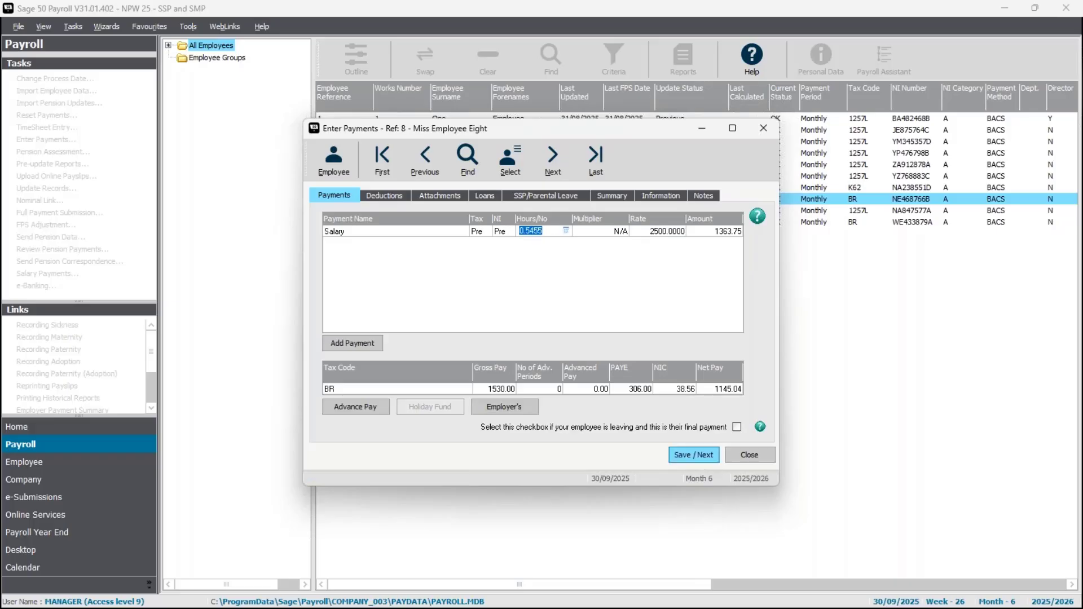
left_click(750, 455)
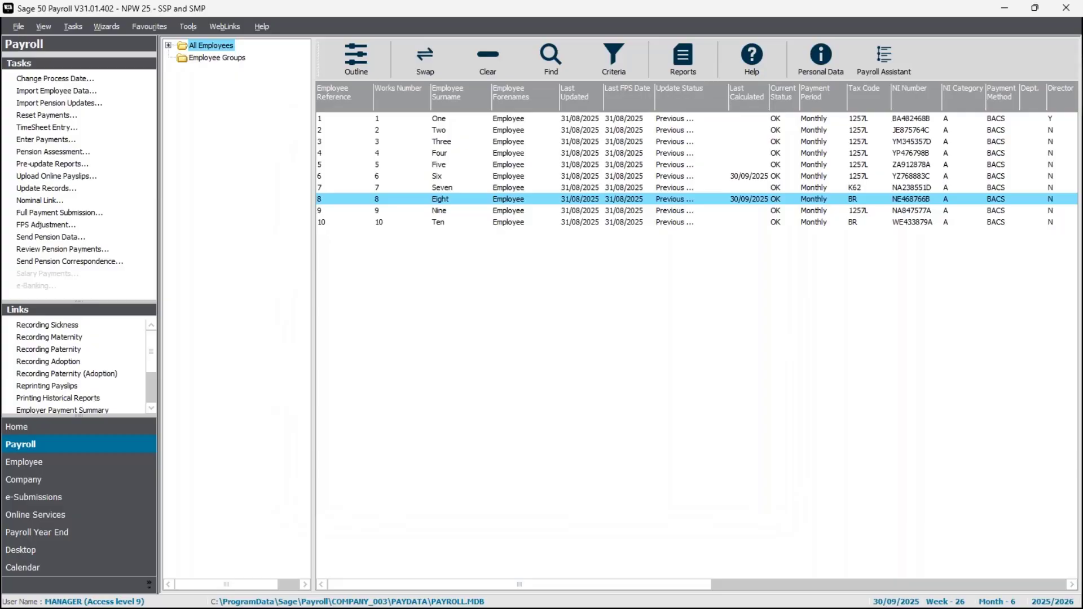
Open Enter Payments for employee 6 without the legislation check, examine the SSP diary's 21 August 2025 absence details, and close it.
left_click(462, 199)
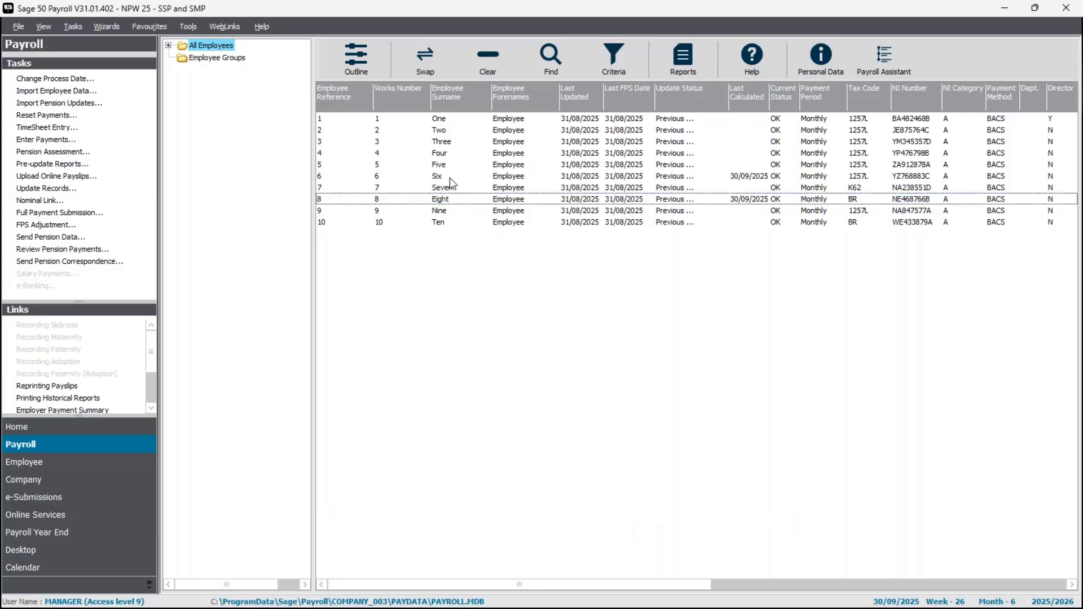
left_click(449, 177)
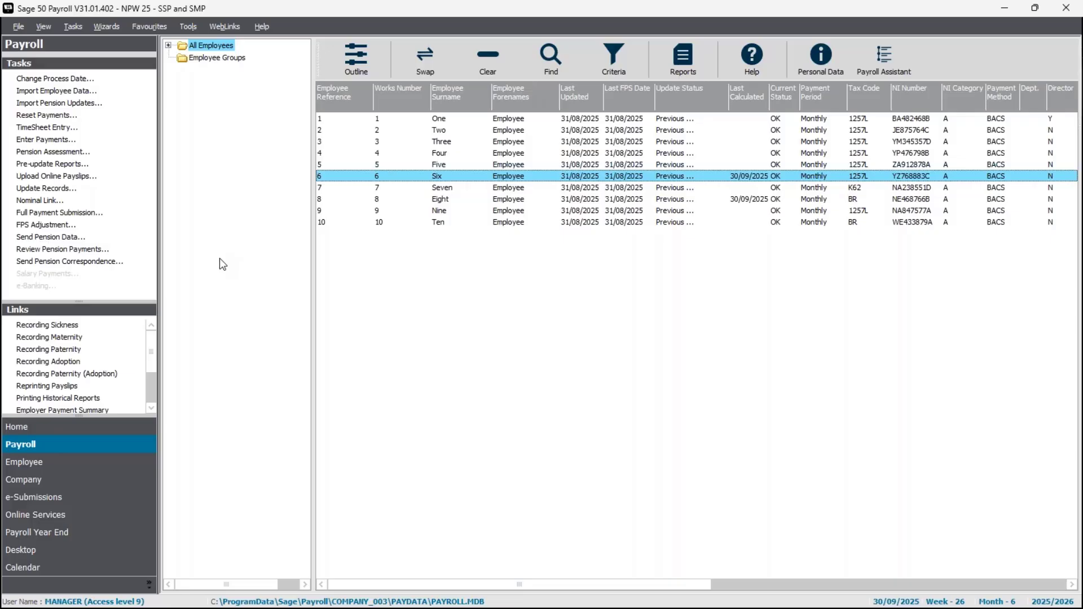
left_click(50, 141)
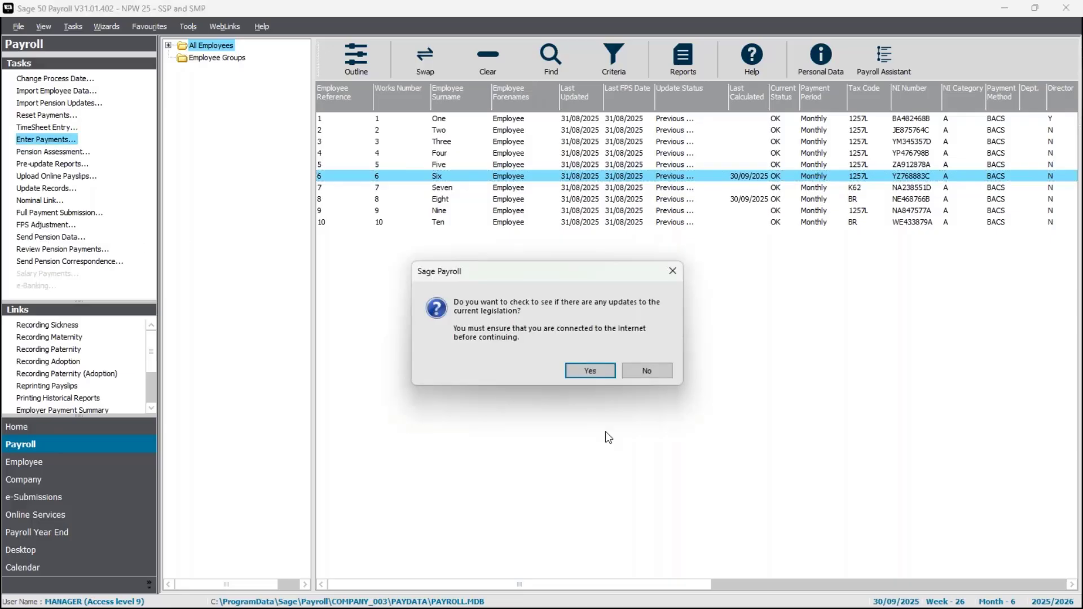
left_click(648, 369)
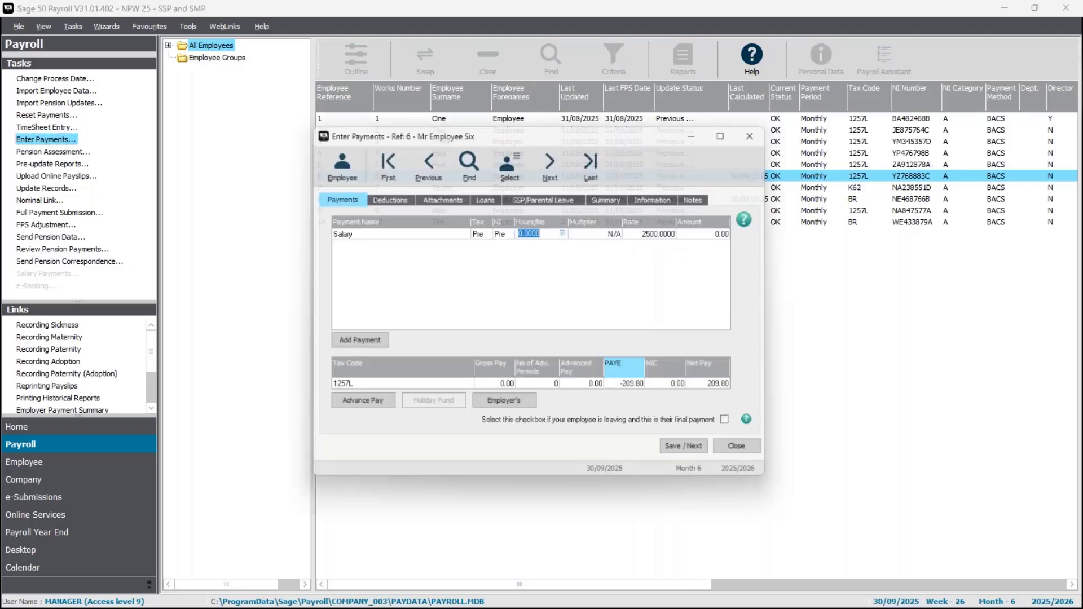
left_click(553, 198)
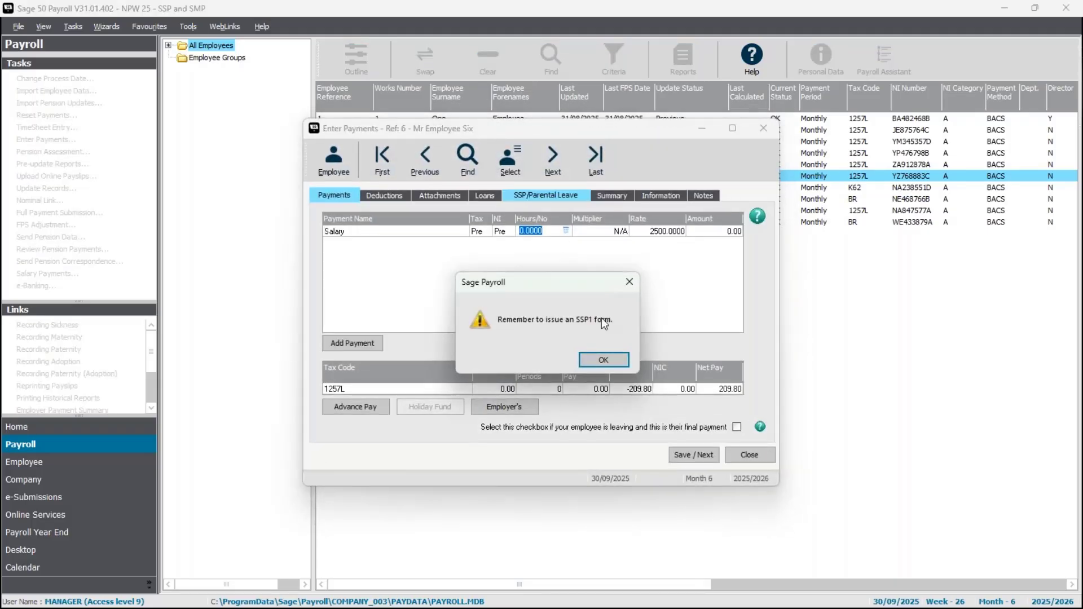
left_click(619, 357)
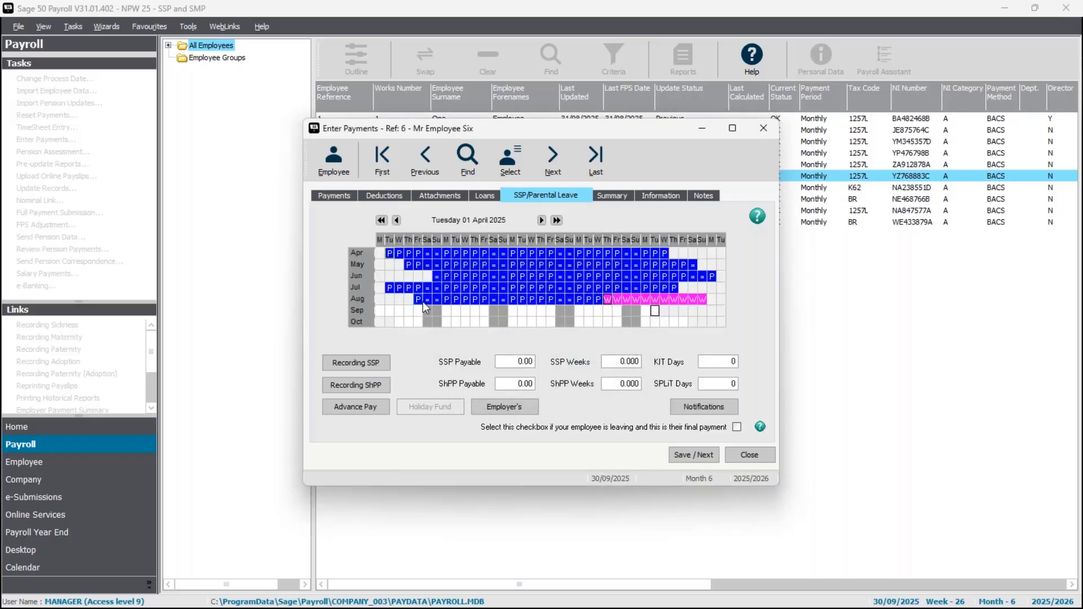
left_click(607, 299)
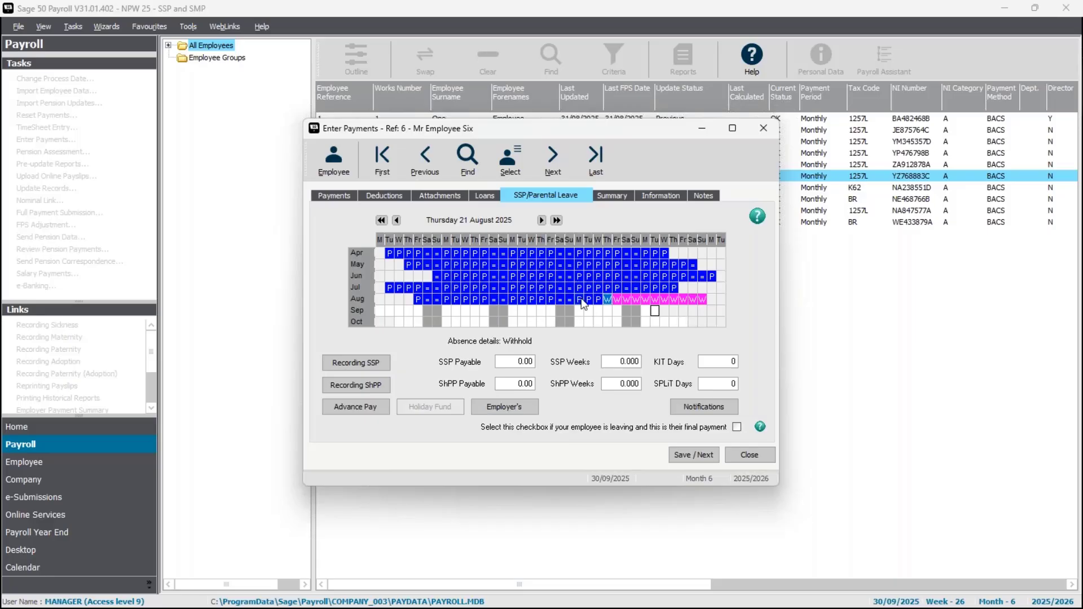
left_click(749, 454)
left_click(632, 357)
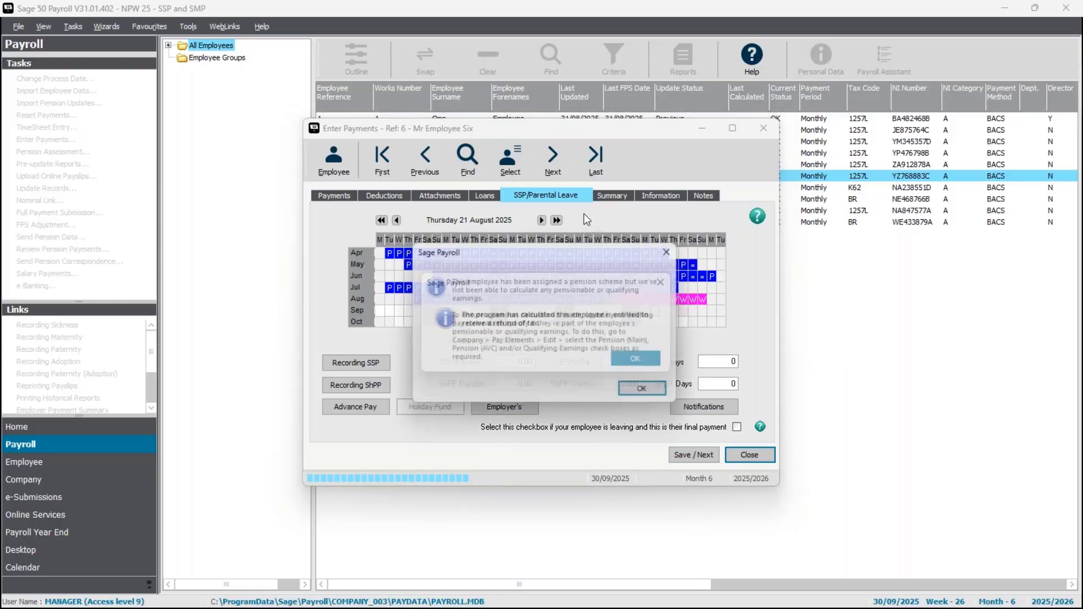
left_click(650, 393)
Review the previous PIW details in the SSP information of employee 6's record, then confirm and close the record.
right_click(559, 176)
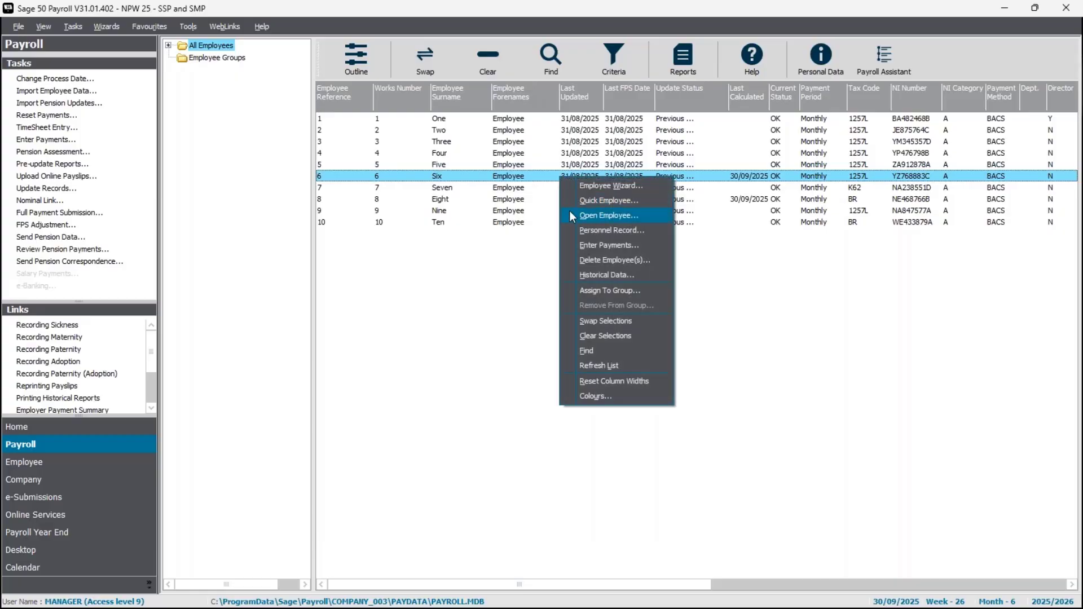
left_click(570, 212)
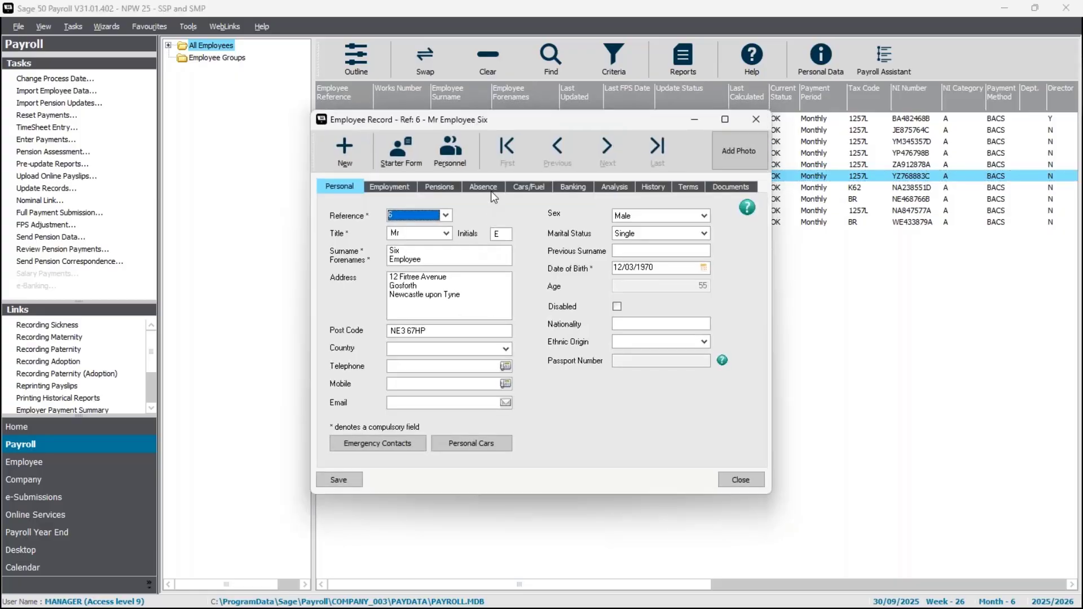
left_click(599, 358)
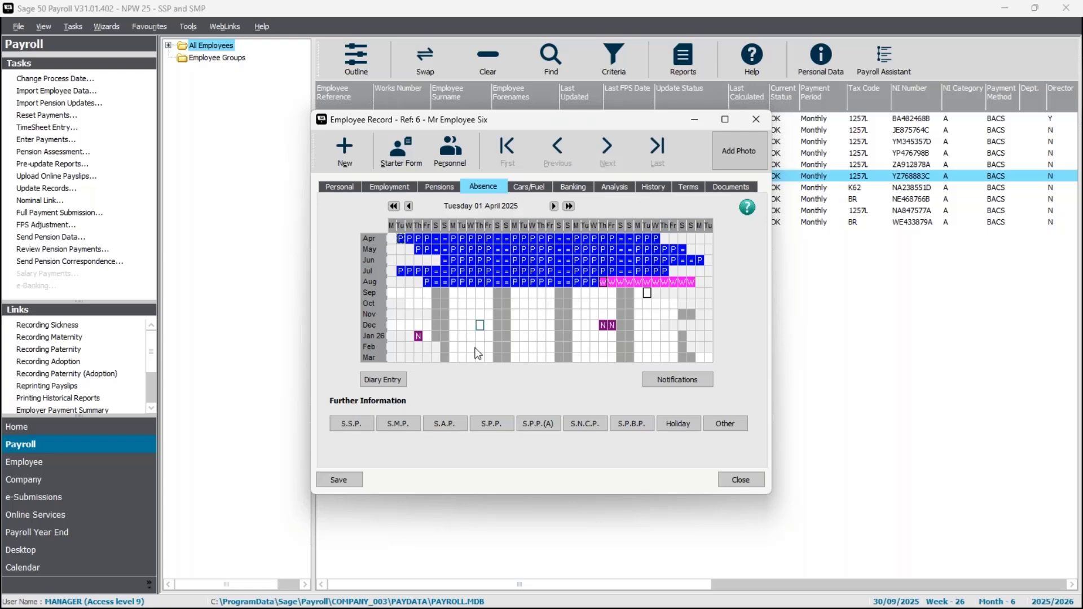
left_click(350, 423)
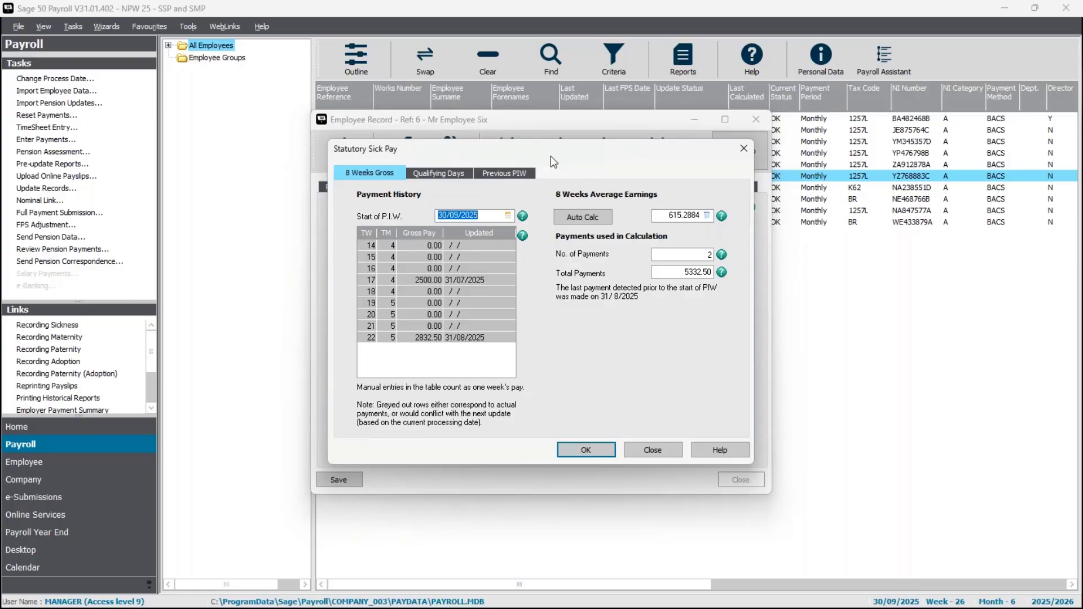
left_click(521, 173)
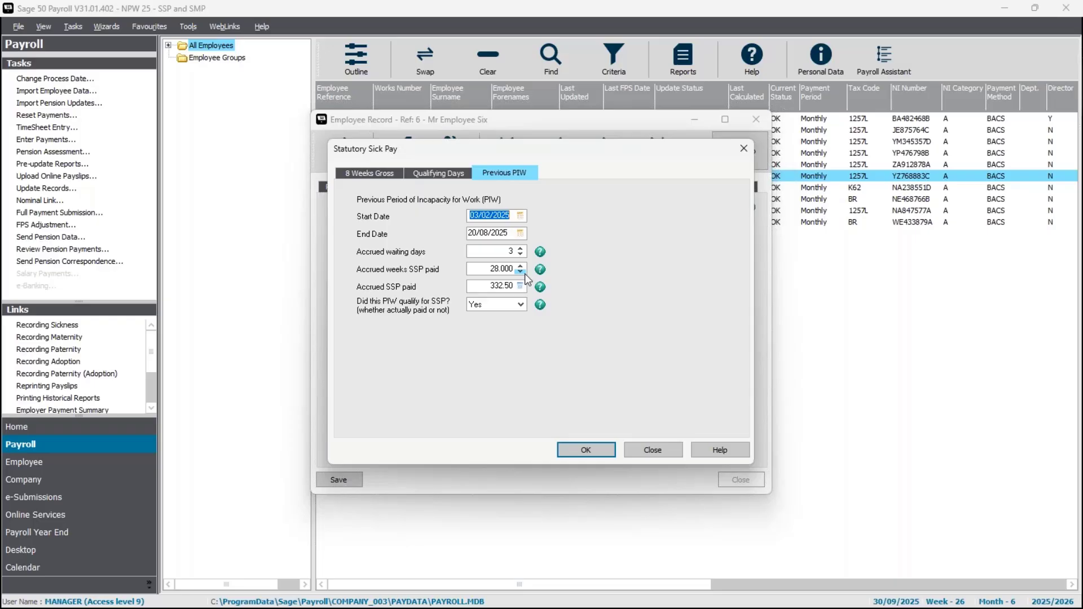
left_click(598, 455)
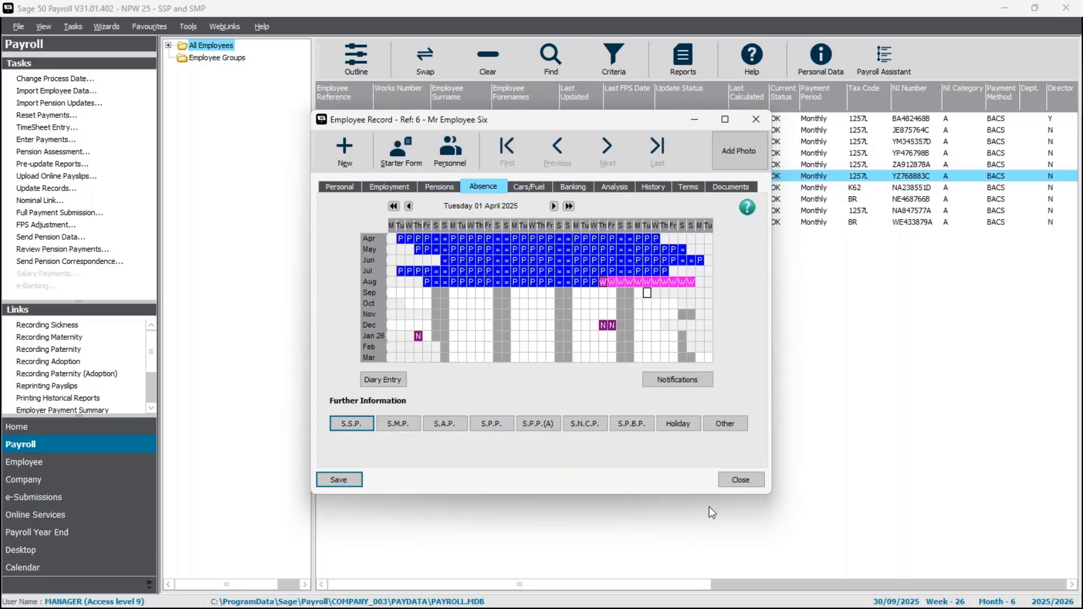
left_click(743, 485)
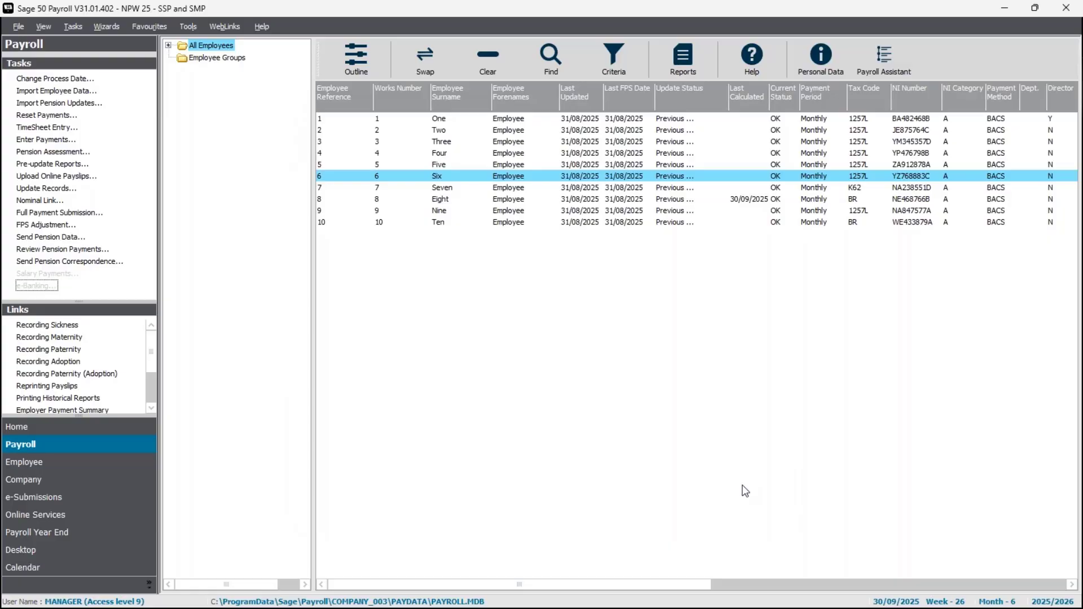
Select only employee 9, open Enter Payments without the legislation check, and view the September absences in the SSP/Parental Leave diary.
left_click(440, 175)
left_click(431, 209)
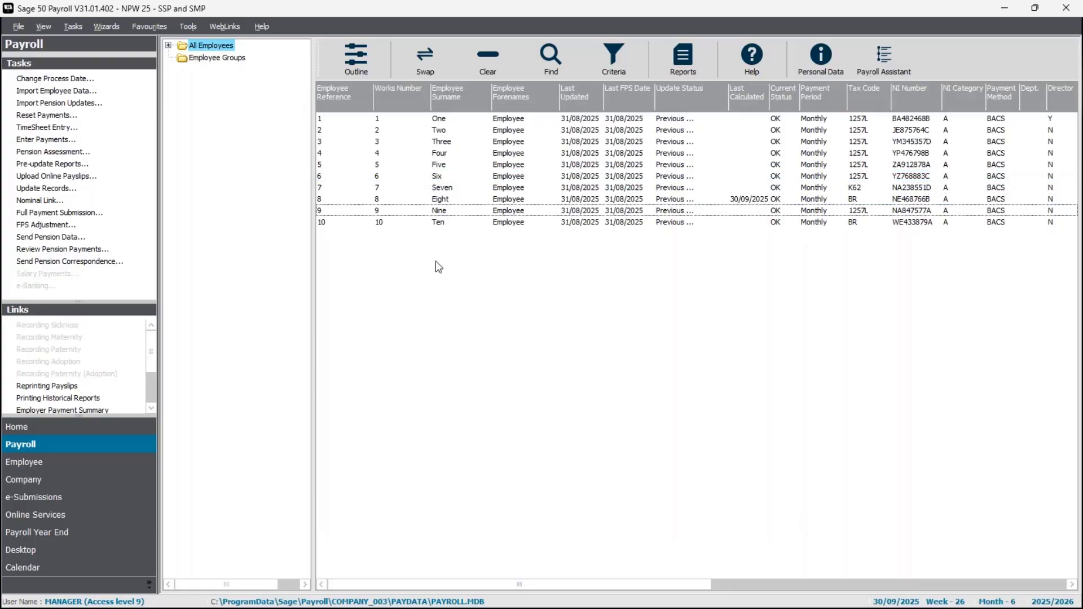
left_click(50, 141)
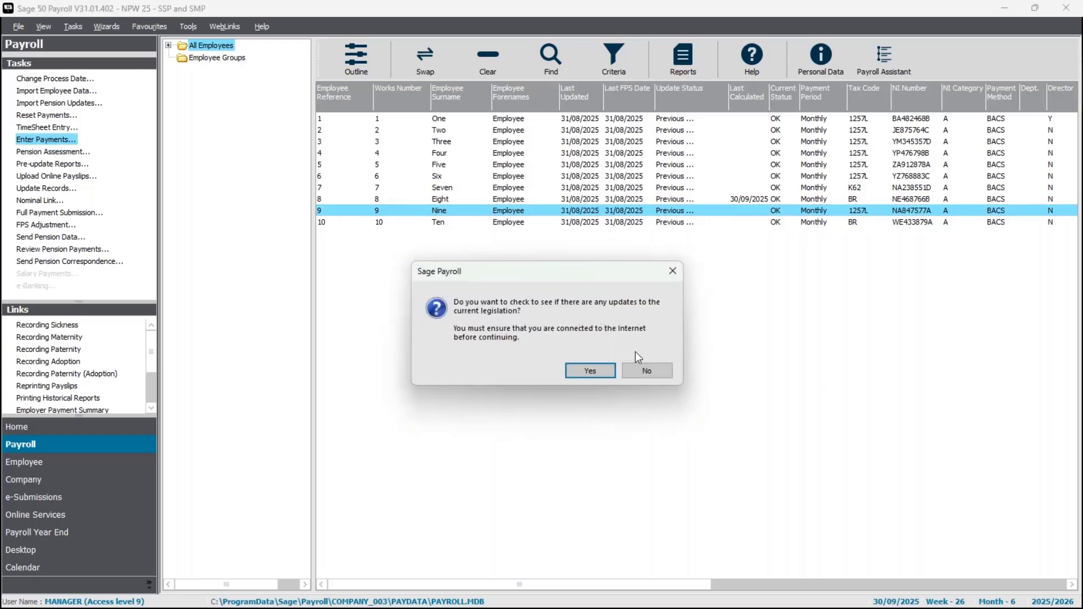
left_click(647, 370)
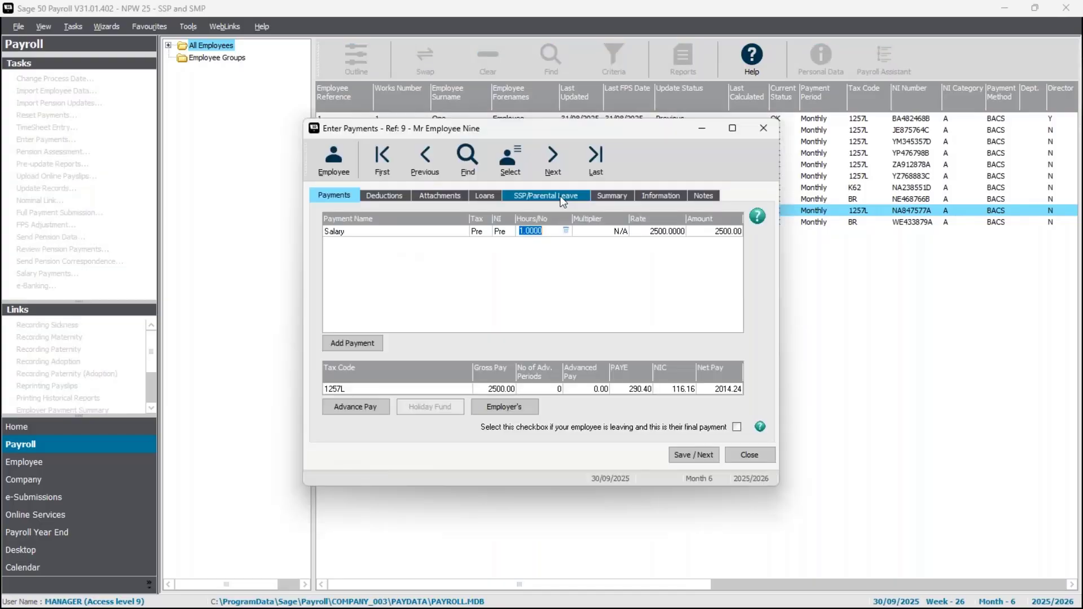
left_click(560, 195)
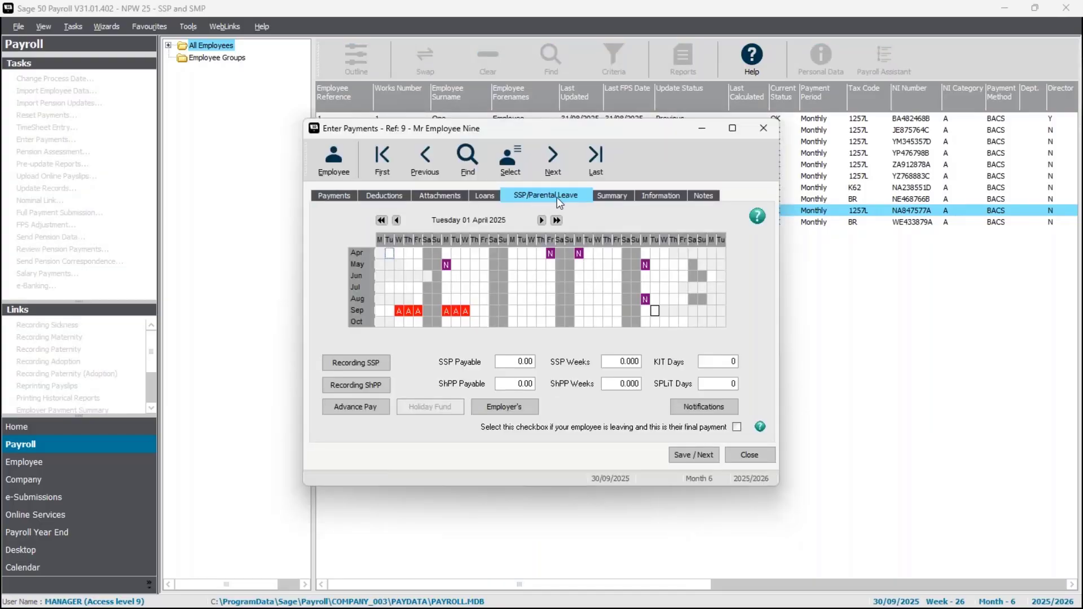
Examine the absence details of employee 9's individual sickness days between 3 and 10 September 2025 in the diary.
left_click(401, 313)
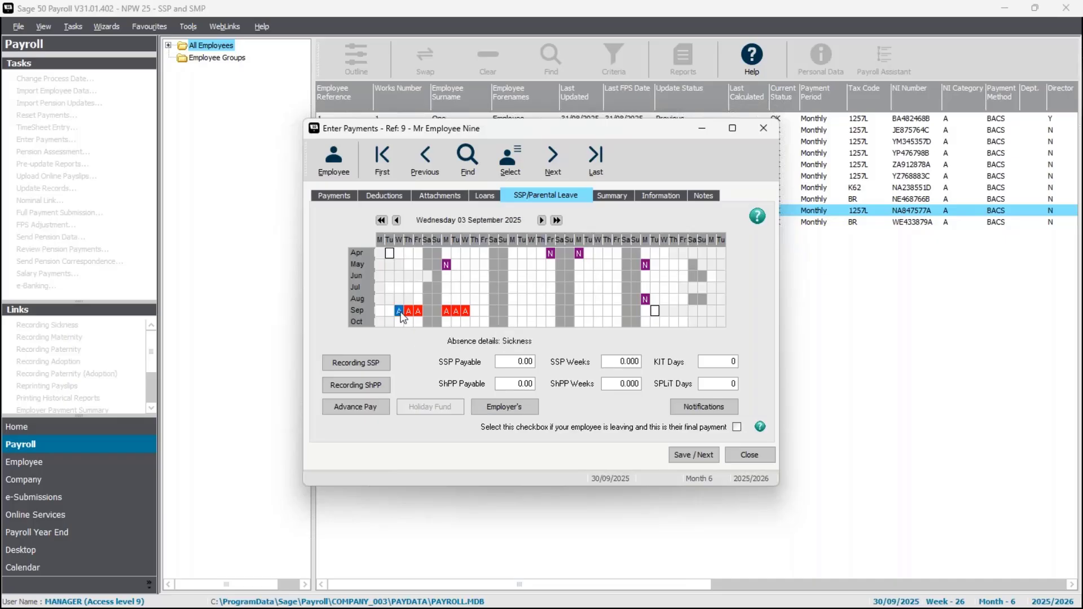
left_click(462, 310)
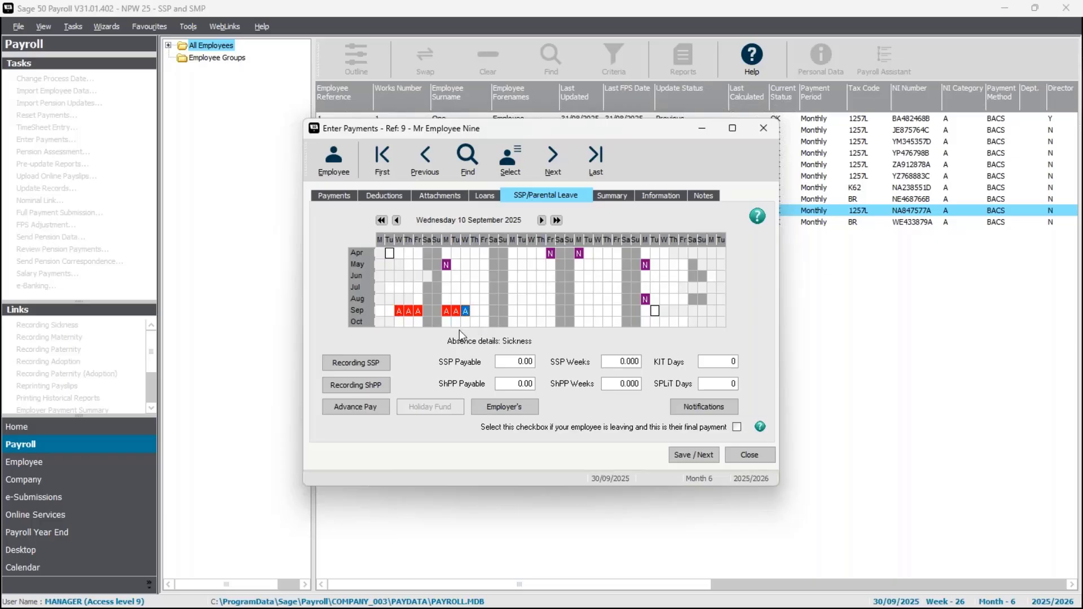
left_click(399, 310)
left_click(408, 311)
left_click(419, 313)
left_click(427, 322)
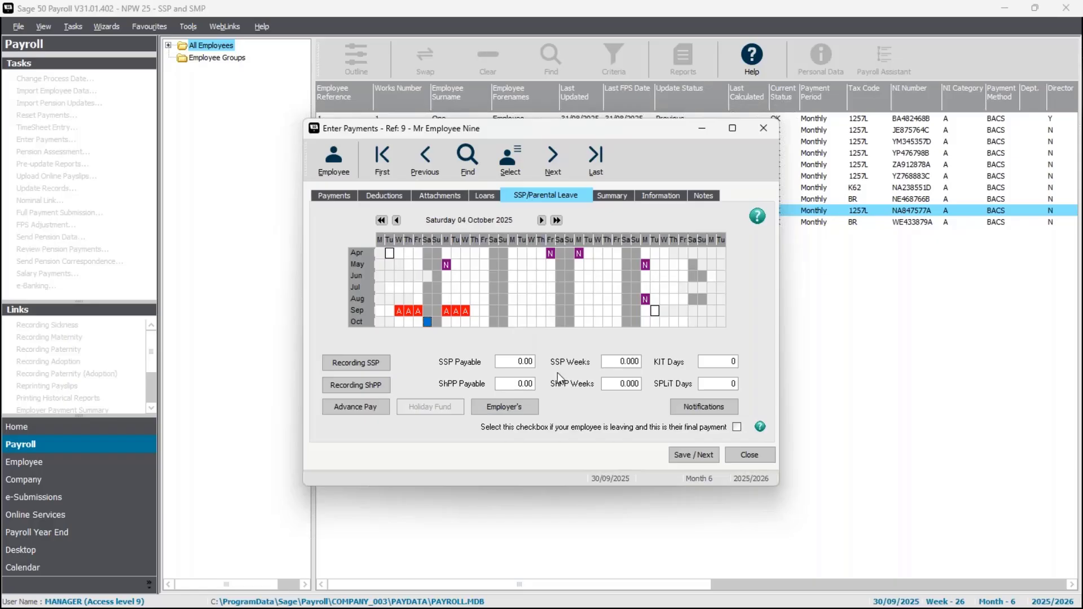
Record 3 to 10 September 2025 as SSP due to sickness for employee 9 without a comment, save it and close Enter Payments.
left_click(399, 312)
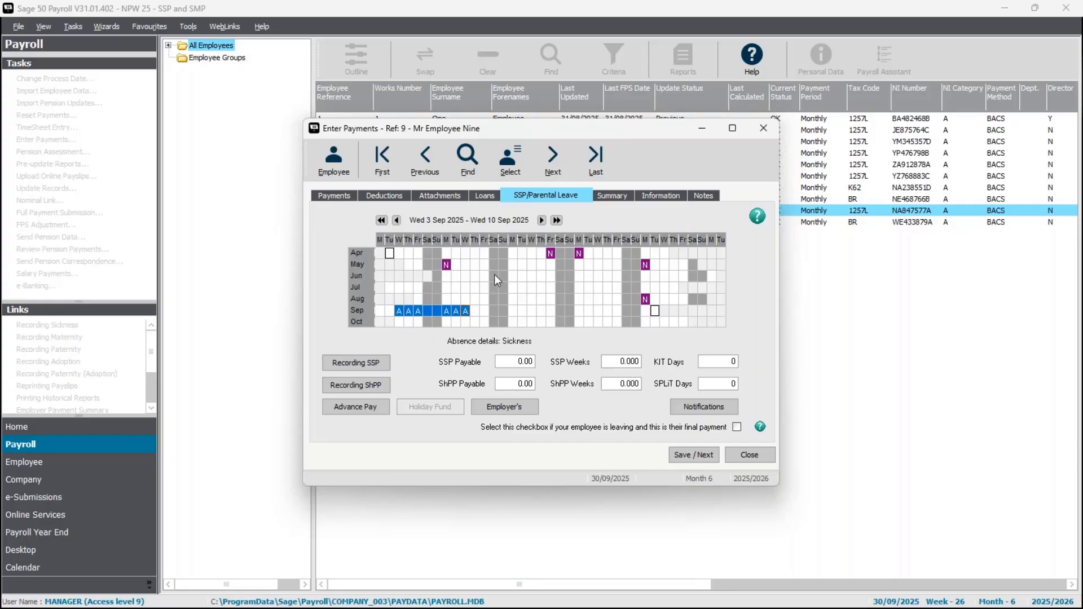
right_click(443, 315)
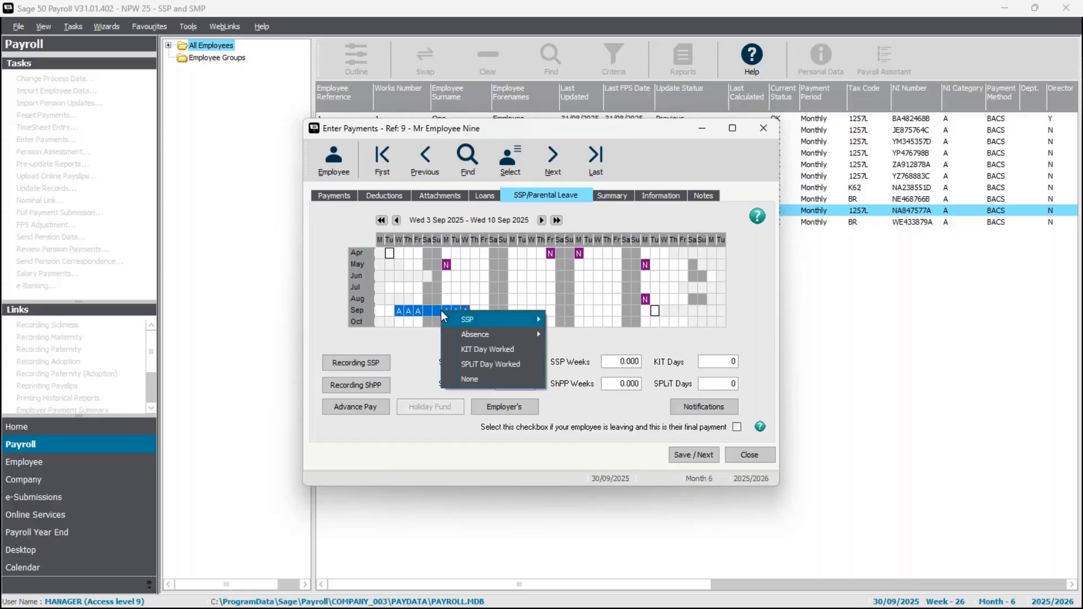
mouse_move(501, 317)
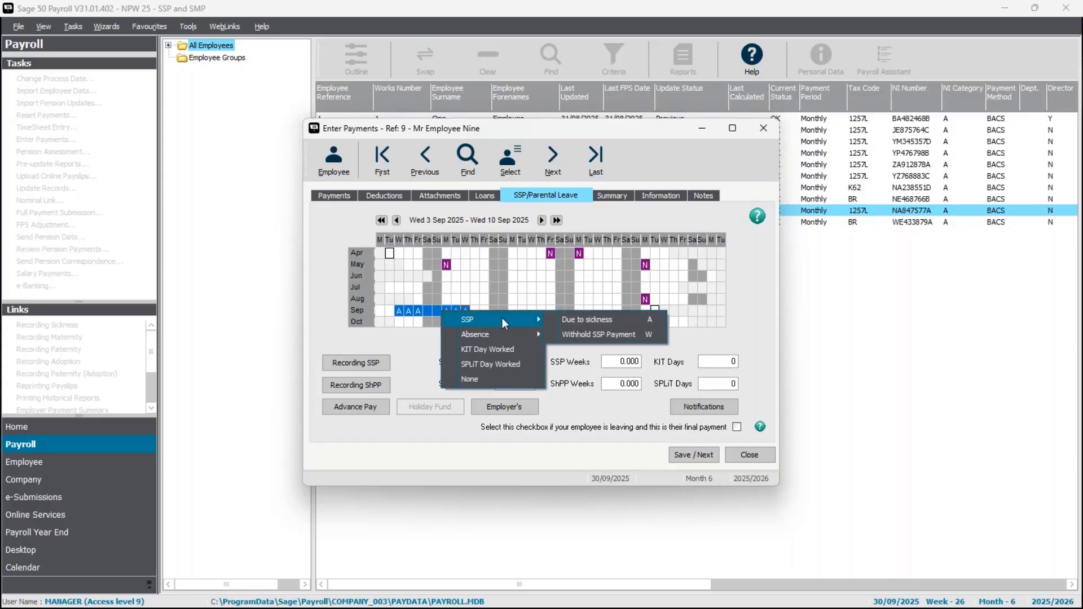
left_click(580, 318)
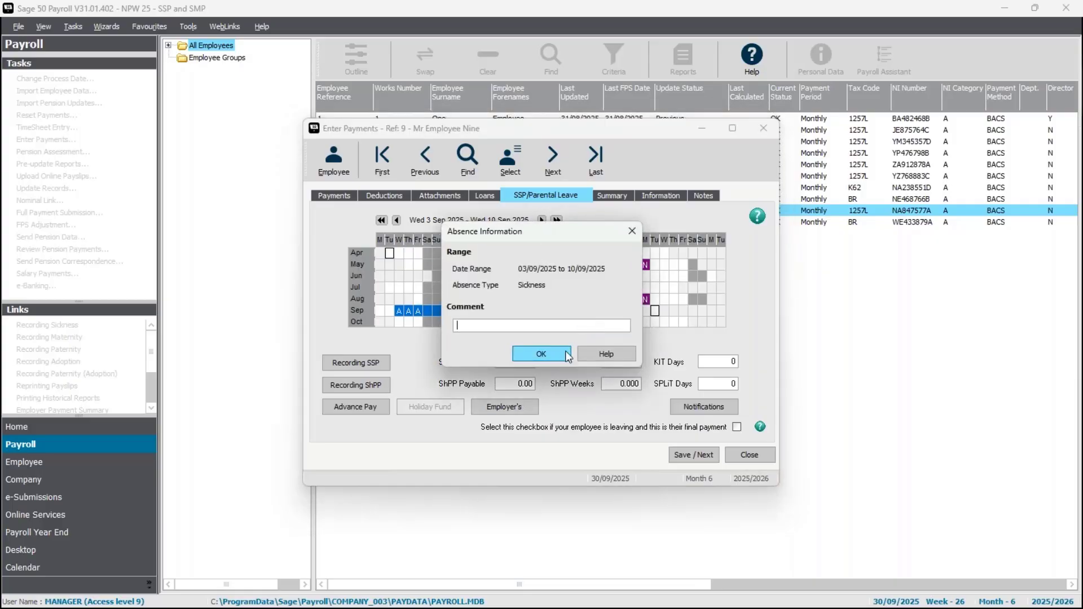
left_click(566, 353)
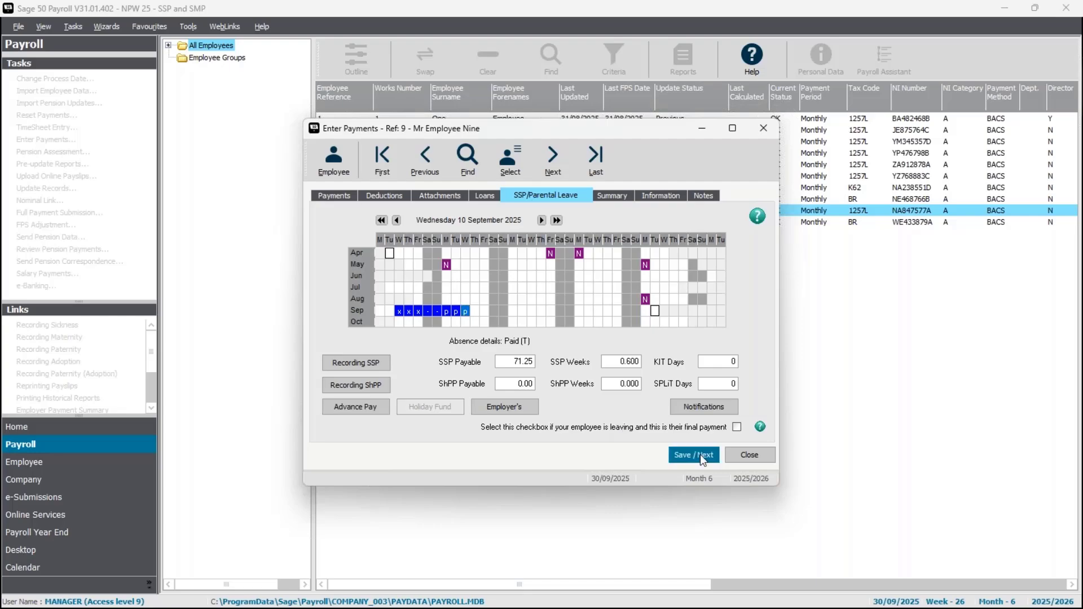
left_click(763, 455)
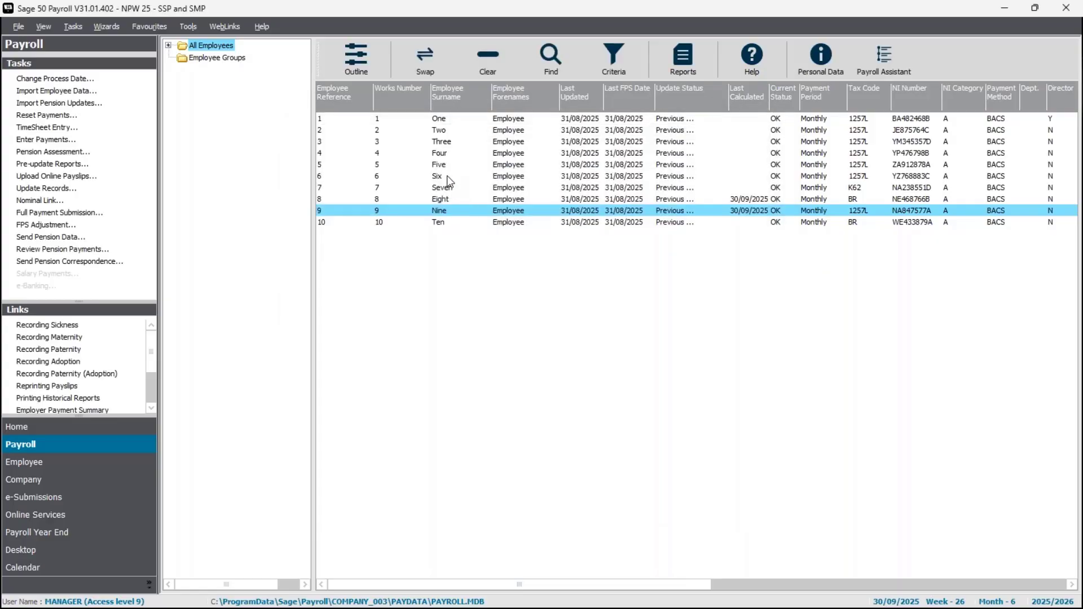
left_click(447, 175, "ctrl")
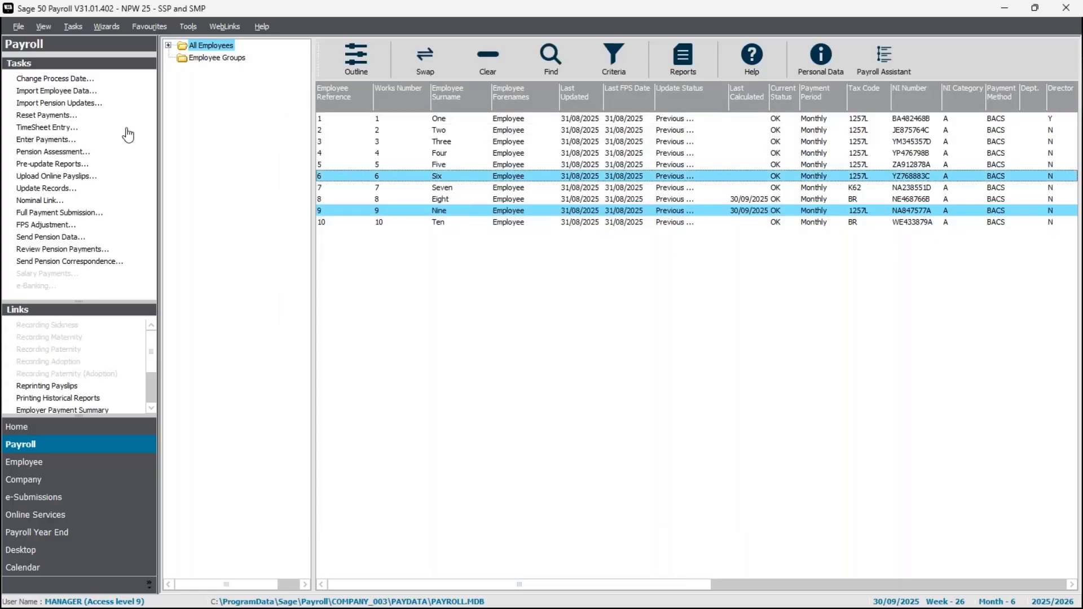
left_click(34, 141)
left_click(646, 371)
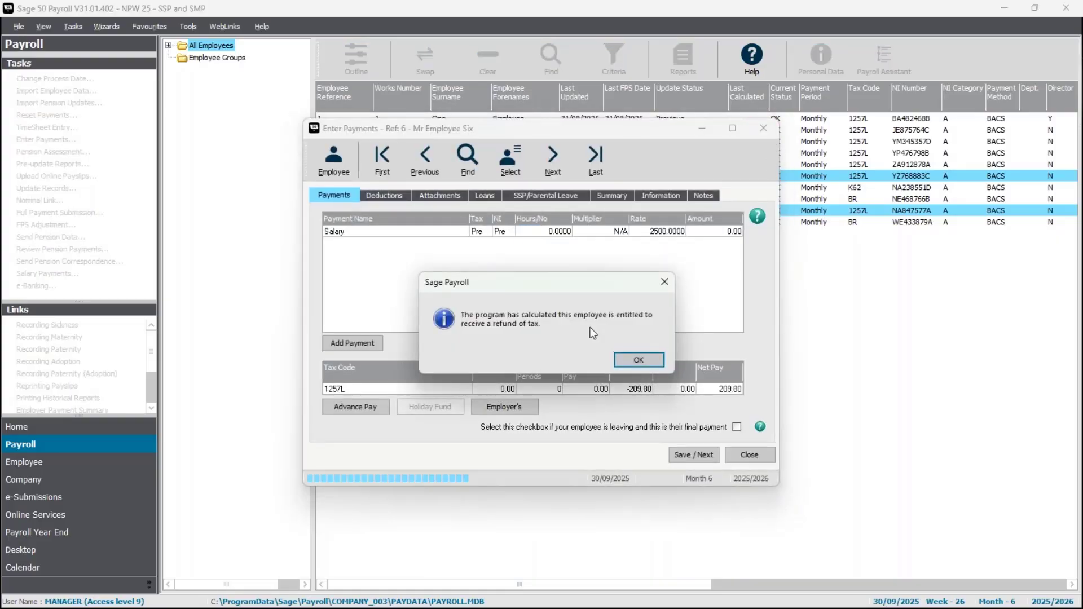
left_click(637, 359)
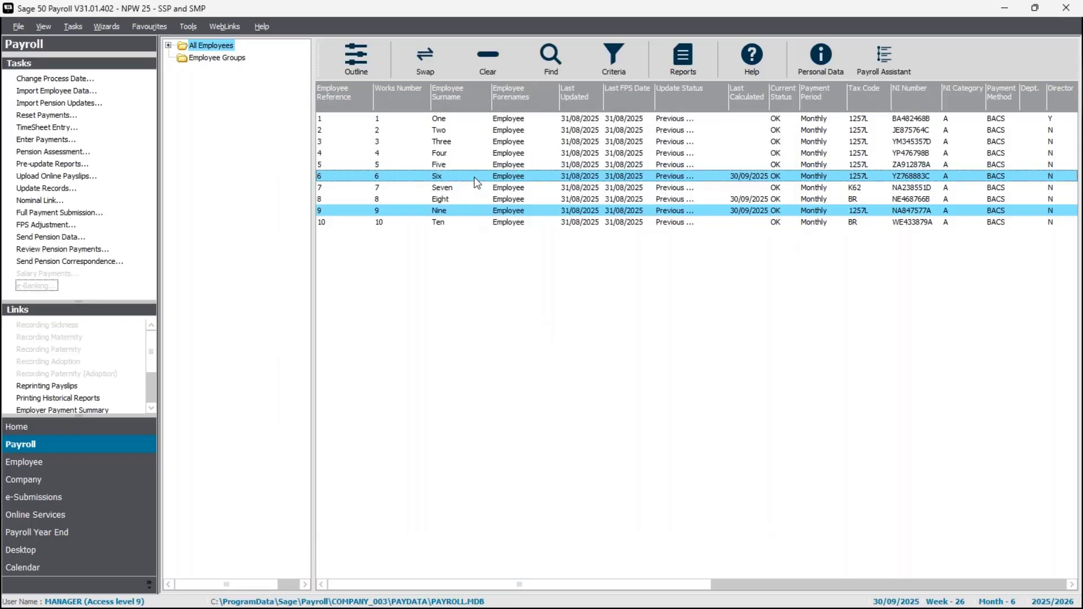
left_click(474, 179)
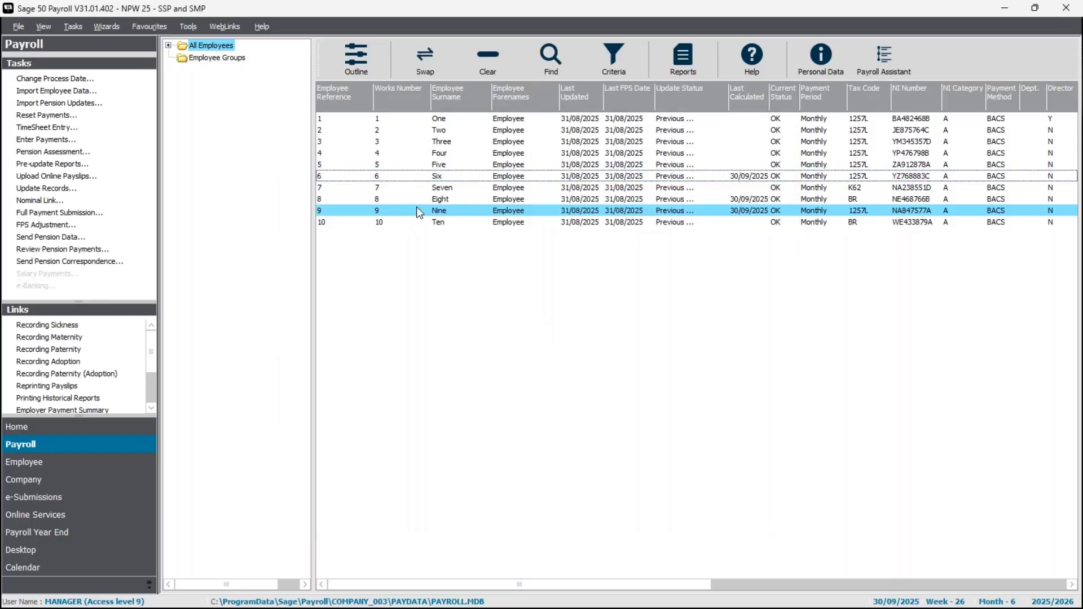
Preview the Laser (2 per A4 sheet) pre-update payslips for employees 8 and 9, examine their sick pay, and close the reports.
left_click(420, 202, "ctrl")
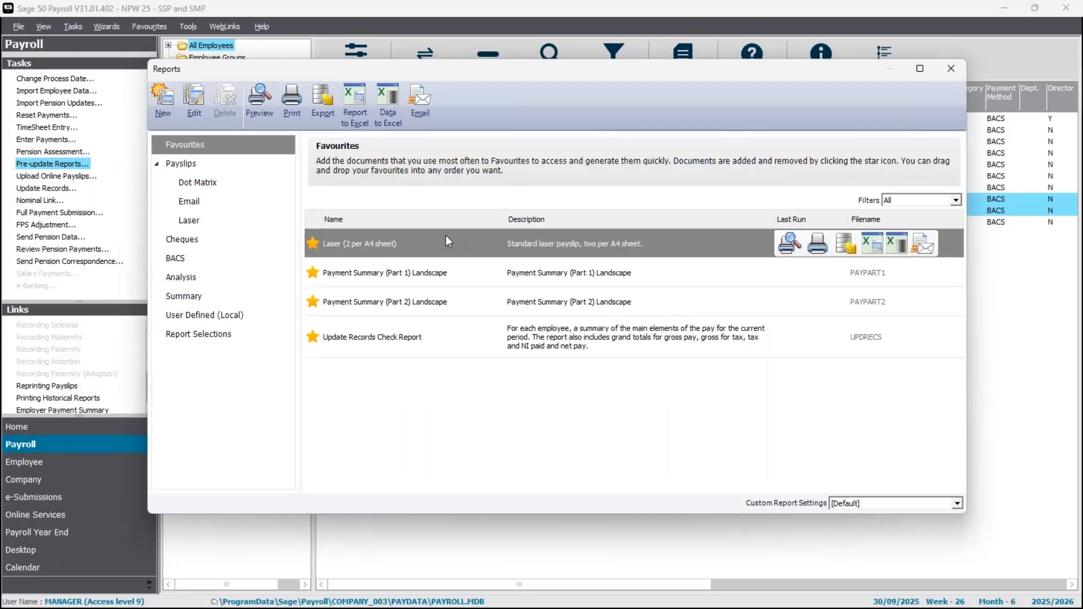
double_click(473, 253)
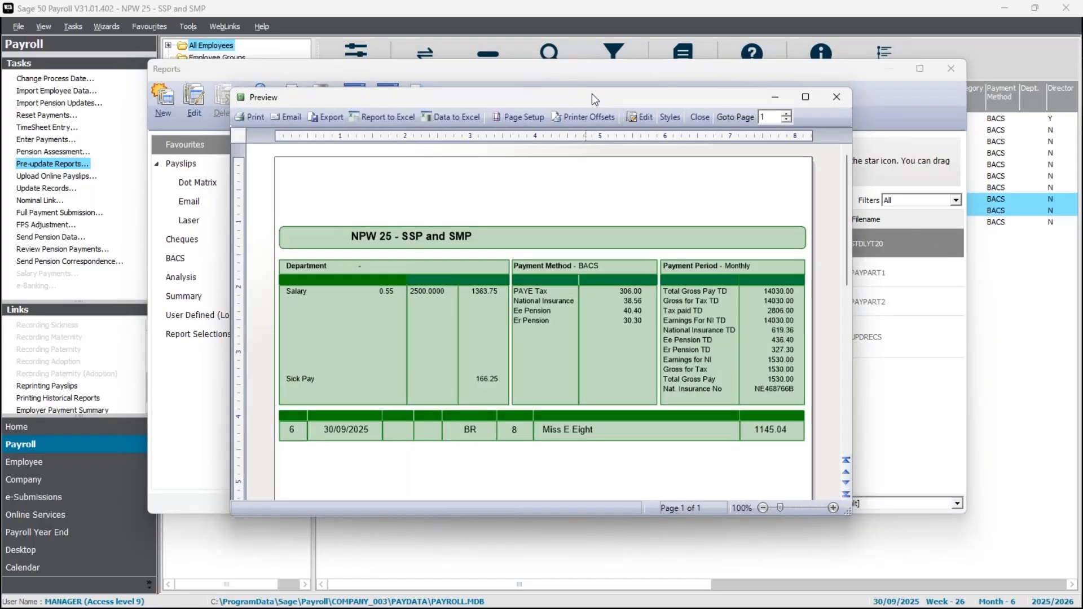
double_click(591, 95)
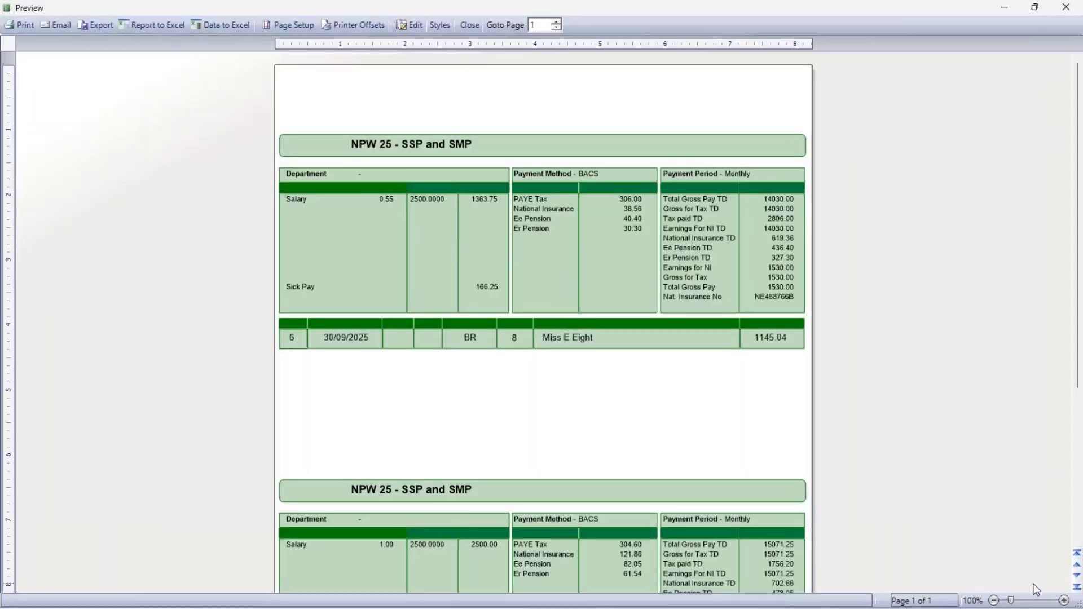
left_click(1046, 603)
left_click(1046, 603)
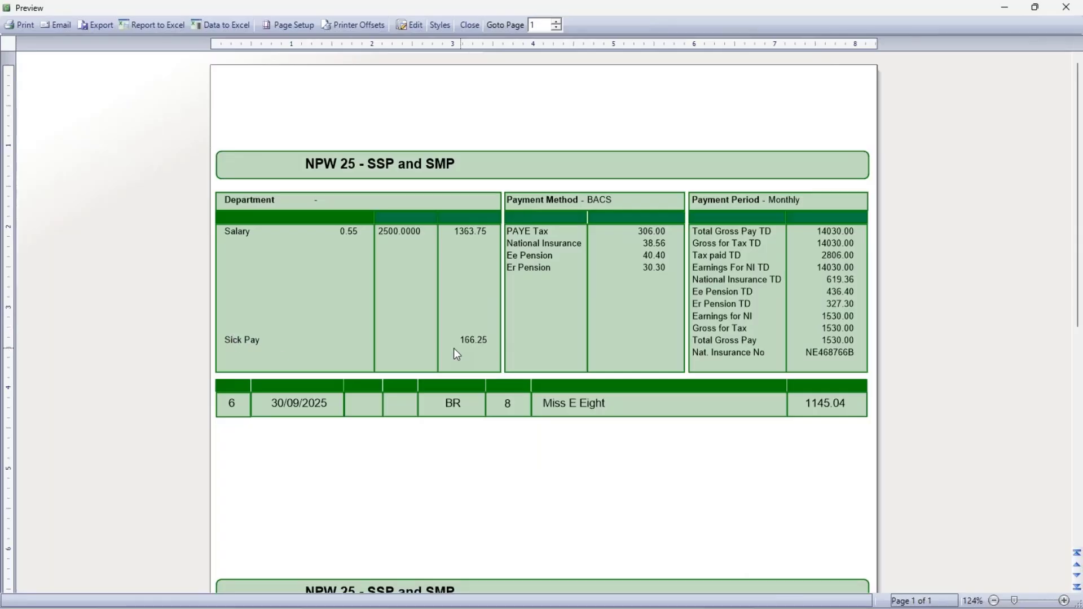
scroll(516, 353, "down", 6)
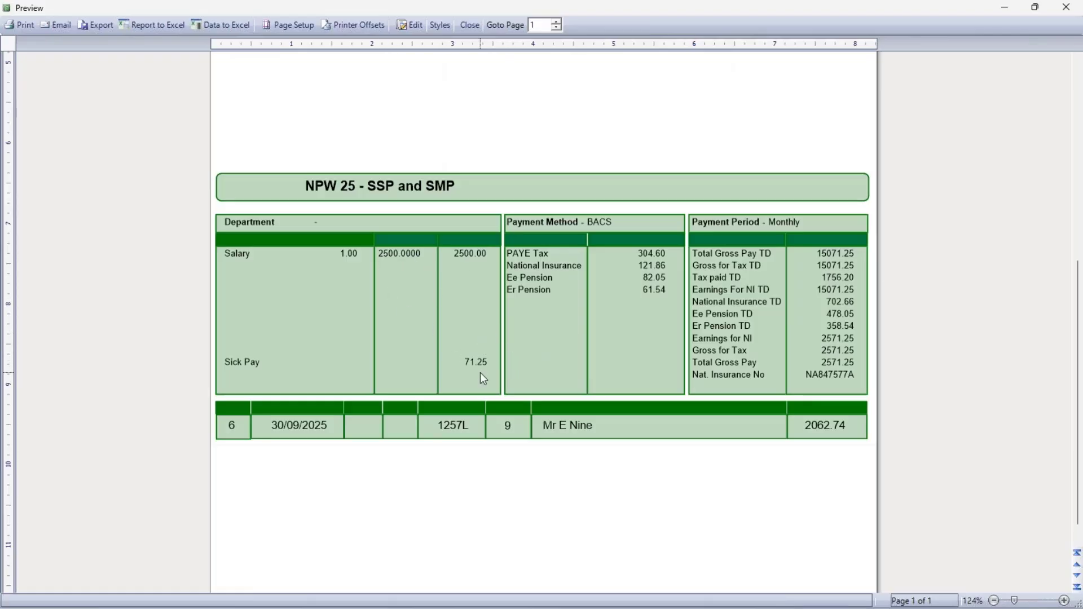
left_click(469, 25)
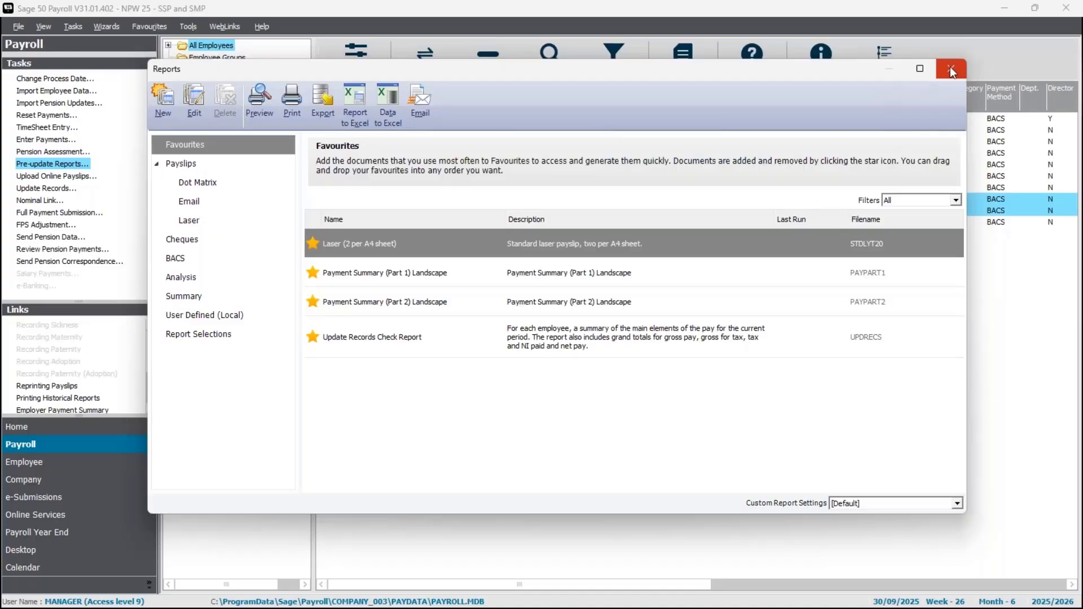
left_click(949, 67)
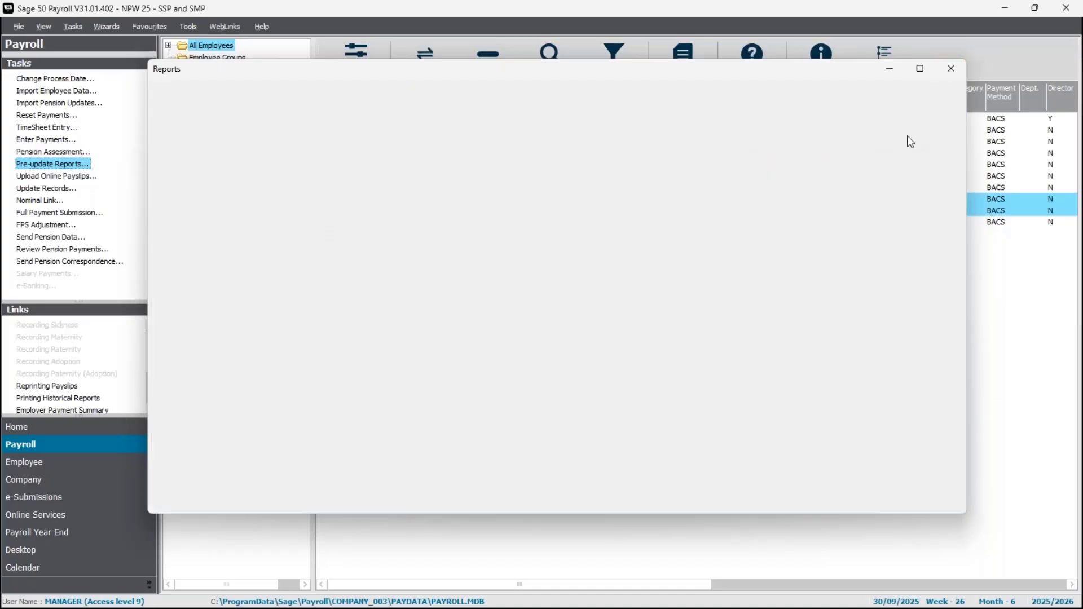
Select all employees and complete the Update Records wizard for them without the legislation check.
left_click(493, 42)
left_click(431, 65)
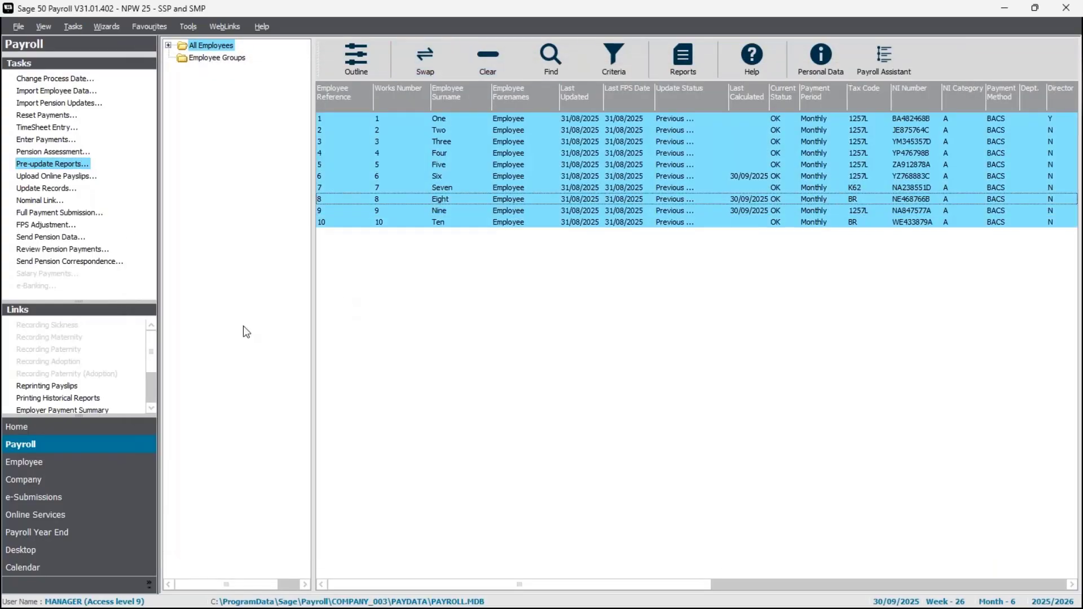
left_click(42, 189)
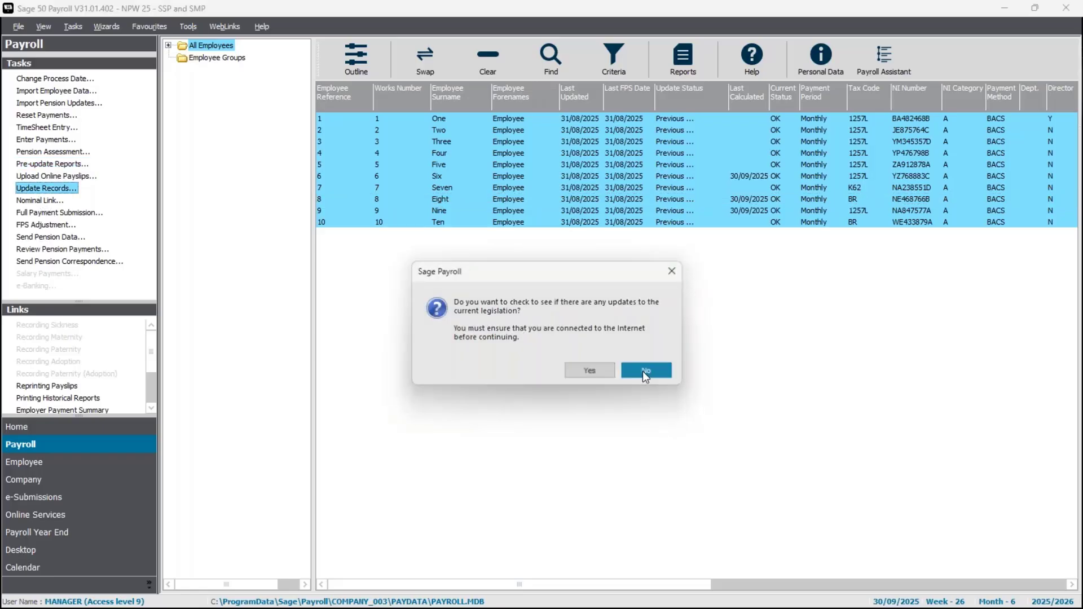
left_click(592, 367)
left_click(602, 412)
left_click(605, 413)
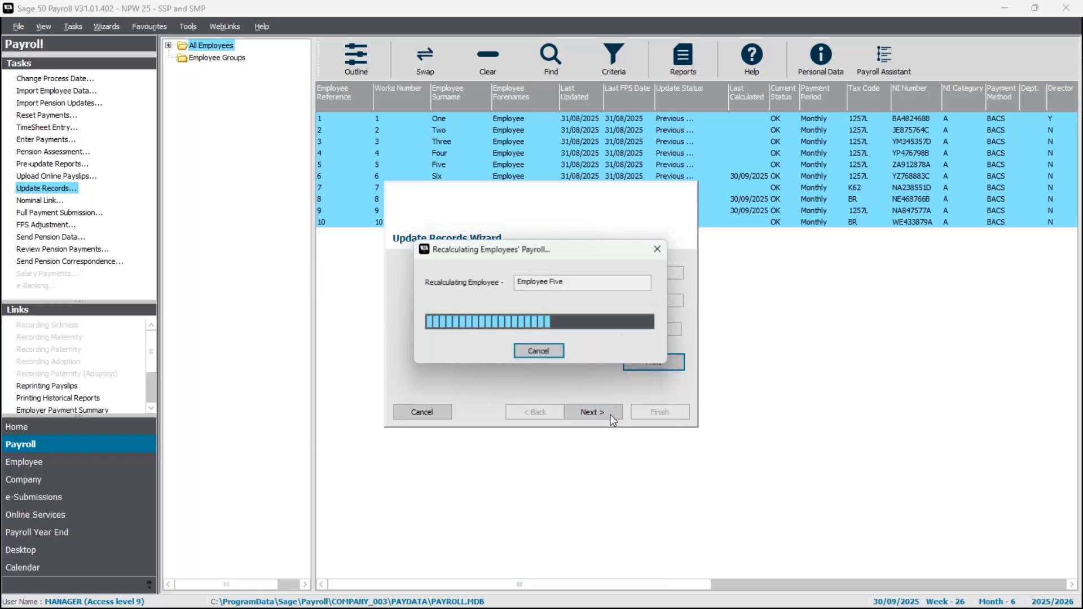
left_click(654, 412)
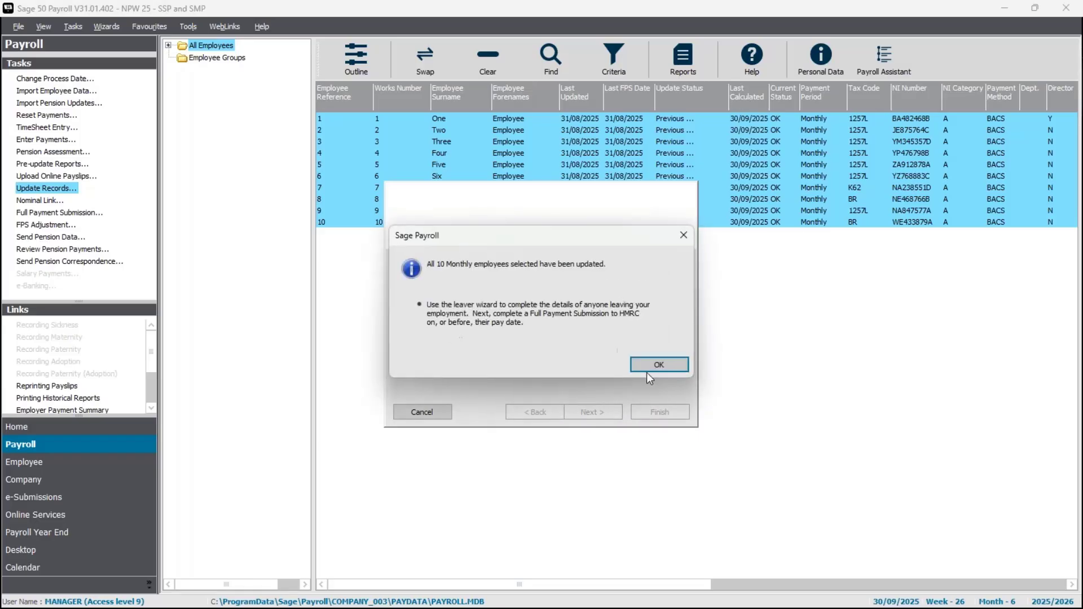
left_click(650, 366)
Open employee 8's record with nobody else selected and examine the SSP absence details from 1 to 12 September 2025.
left_click(480, 61)
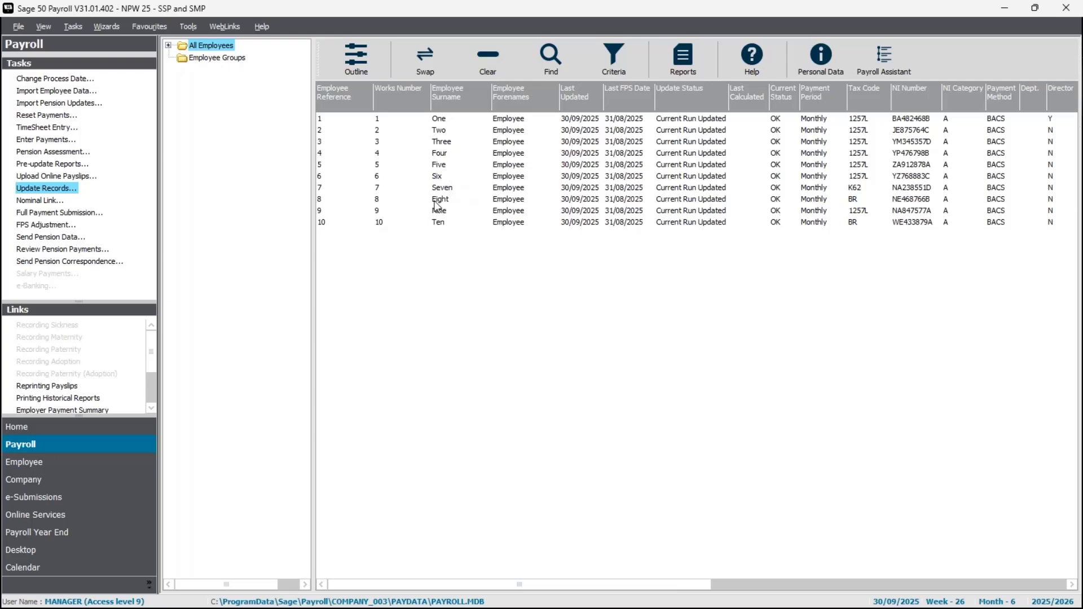
left_click(456, 200)
double_click(455, 200)
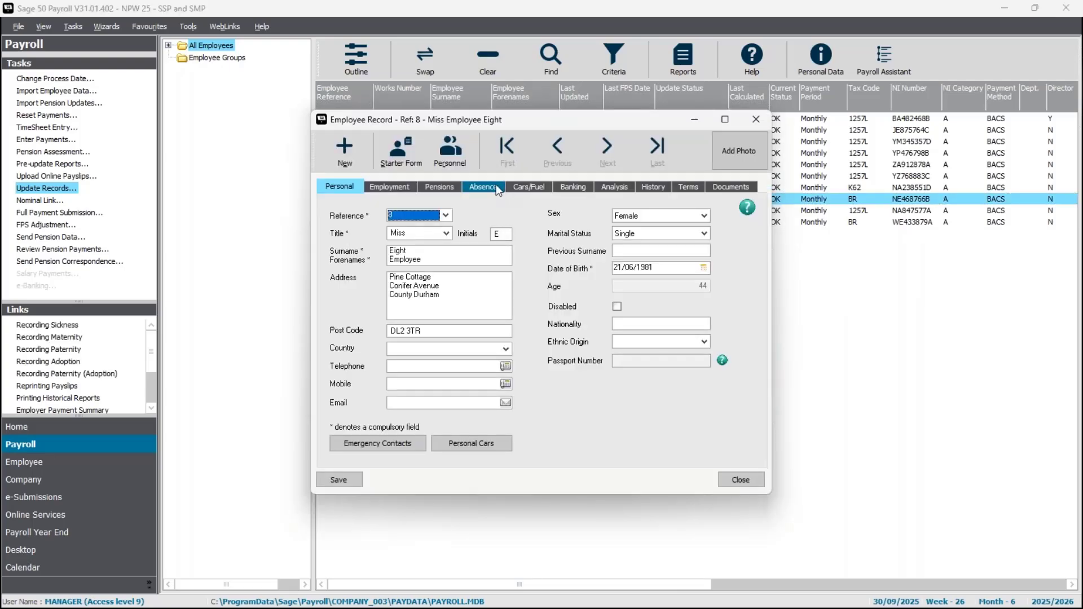
left_click(484, 186)
left_click(391, 296)
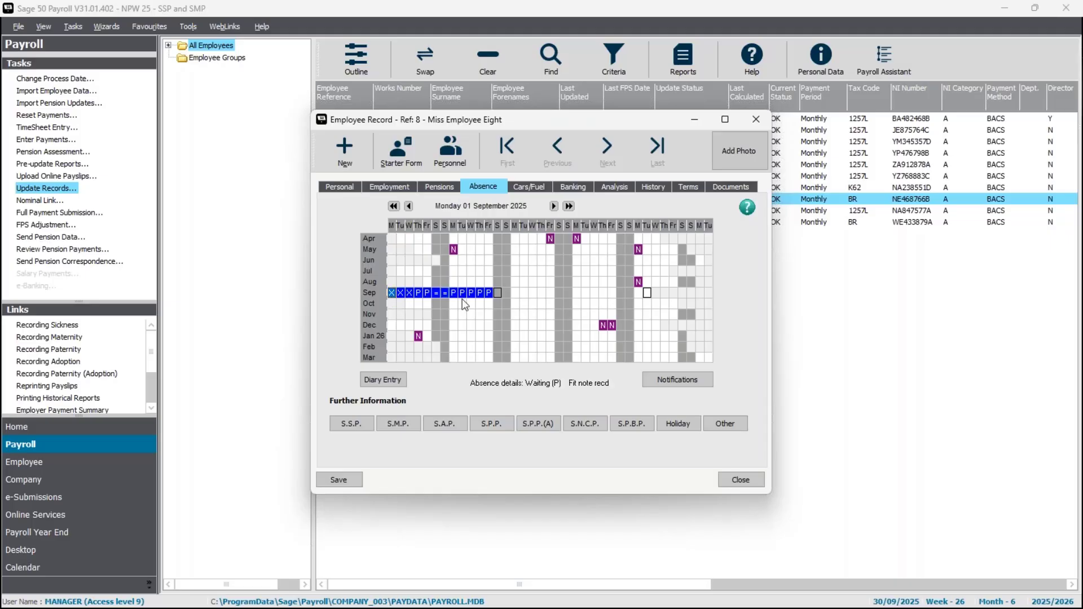
left_click(489, 296)
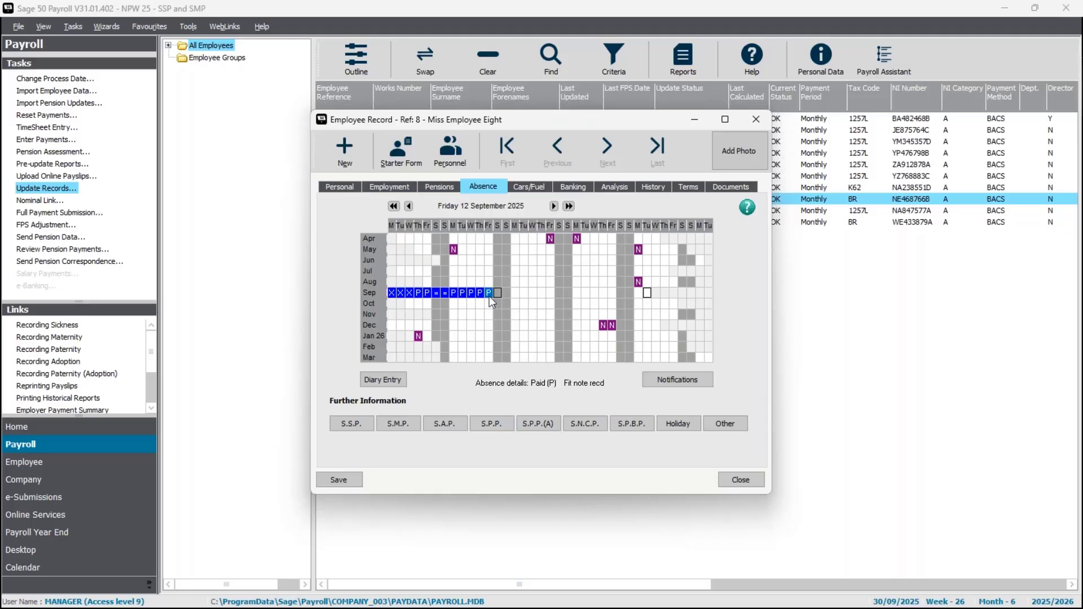
left_click(419, 297)
left_click(425, 292)
left_click(454, 298)
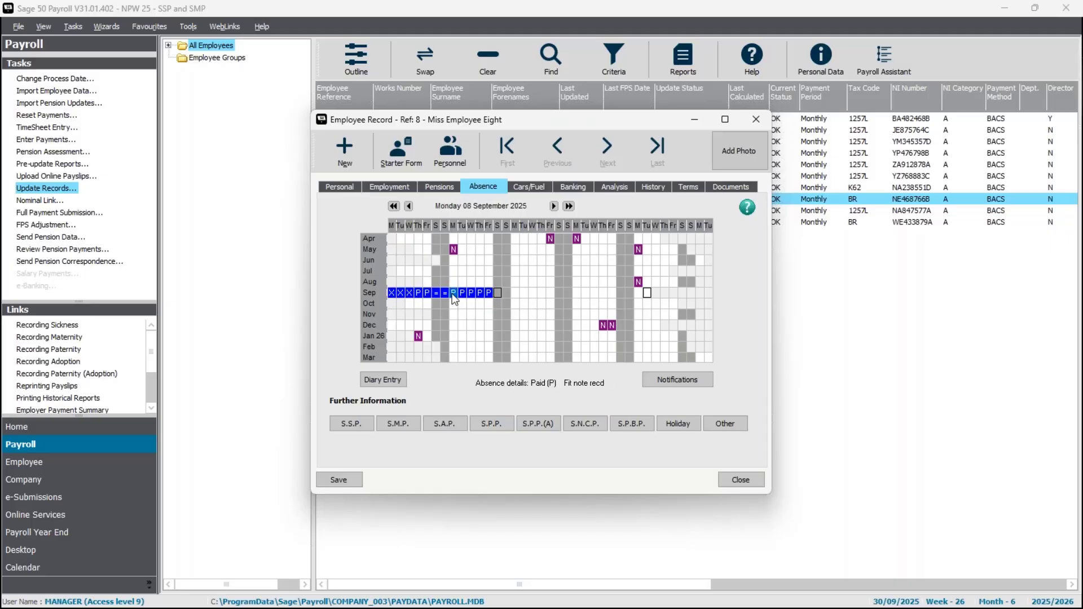
left_click(488, 294)
Record 13 to 26 September 2025 as SSP due to sickness in employee 8's absence diary without a comment.
left_click_drag(497, 291, 611, 295)
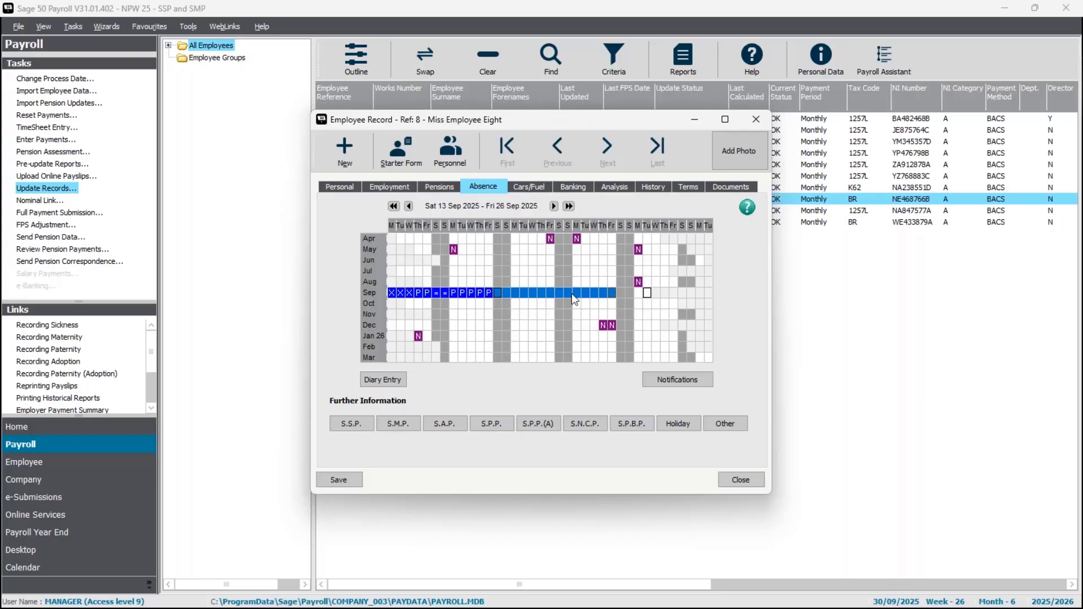
right_click(621, 293)
mouse_move(665, 309)
left_click(757, 308)
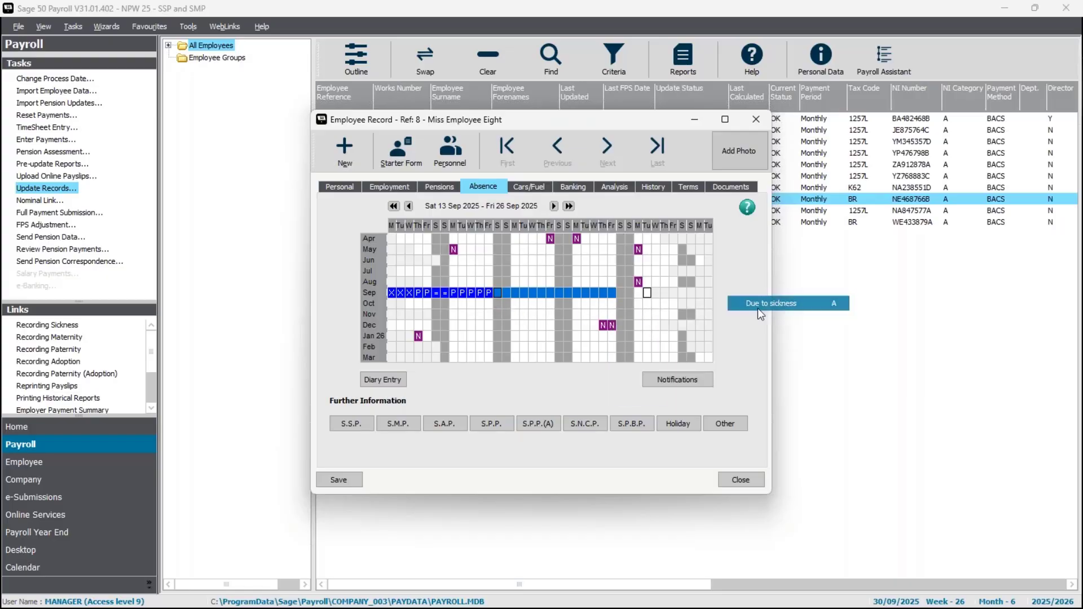
left_click(554, 358)
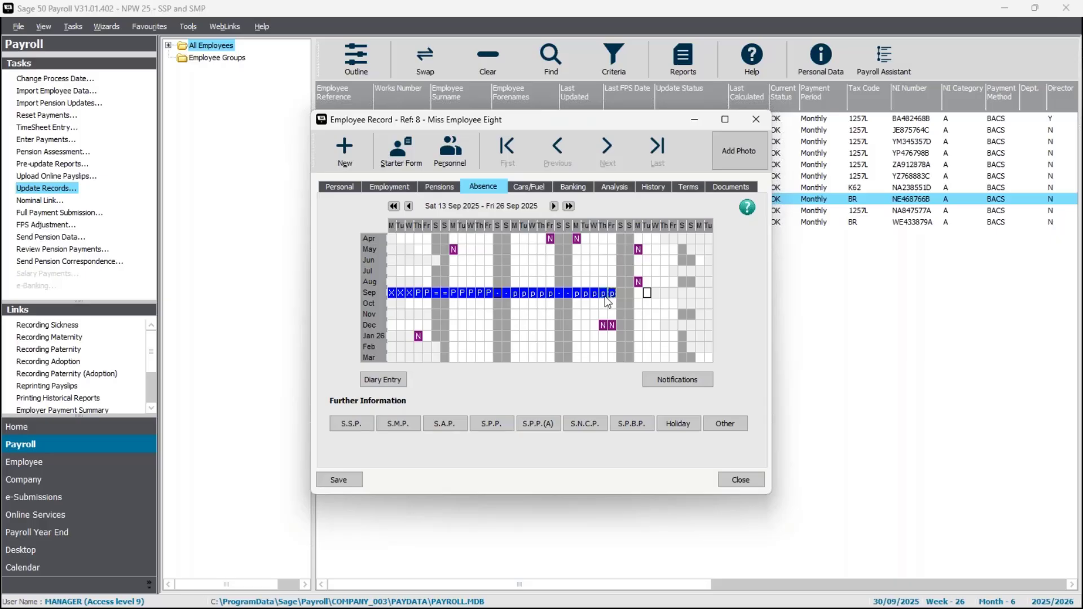
Clear the 13 to 26 September 2025 absence entries from employee 8's diary.
left_click_drag(500, 293, 617, 292)
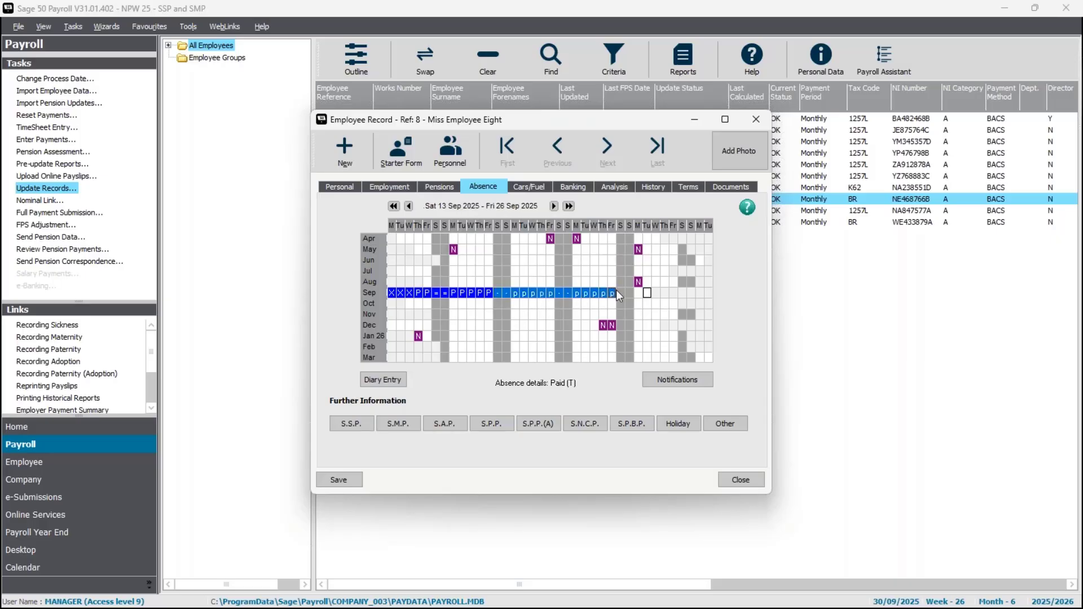
right_click(614, 290)
left_click(649, 388)
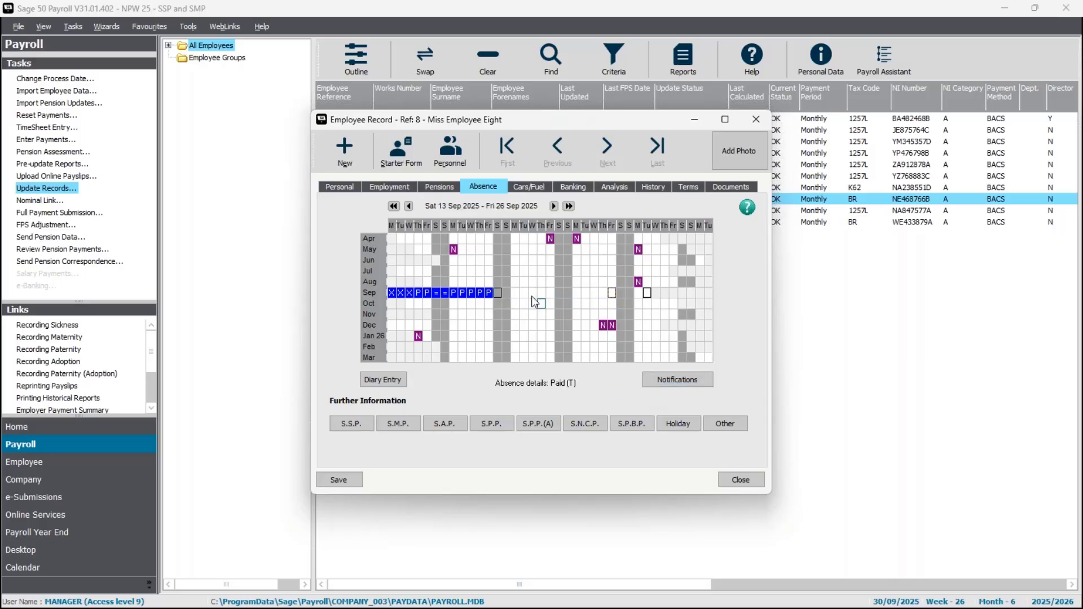
Try to clear the already updated 8 to 12 September 2025 SSP entries from employee 8's absence diary.
left_click_drag(453, 294, 486, 292)
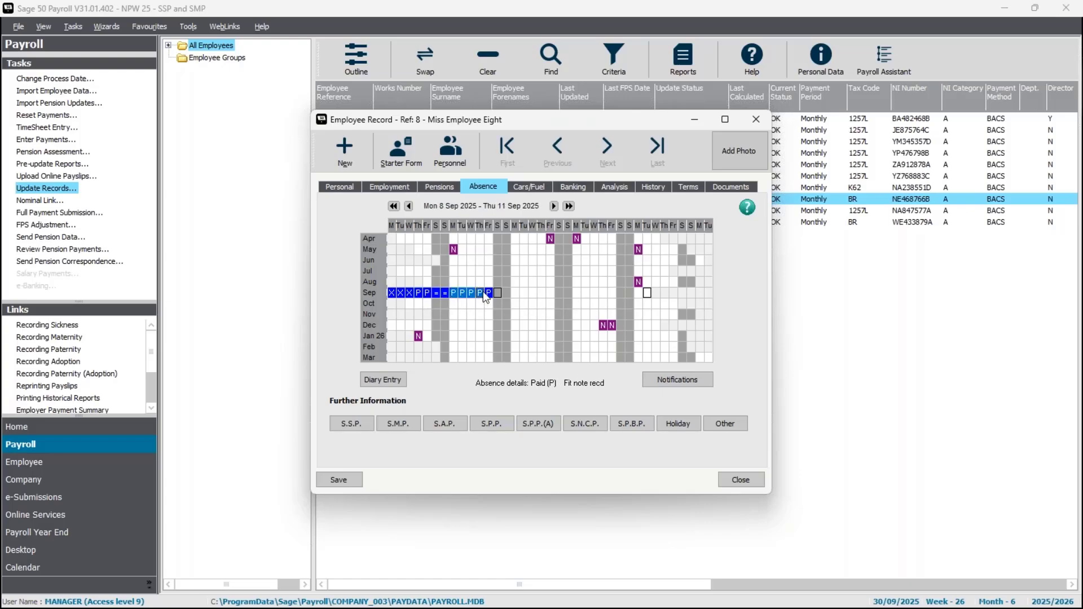
right_click(486, 291)
left_click(530, 387)
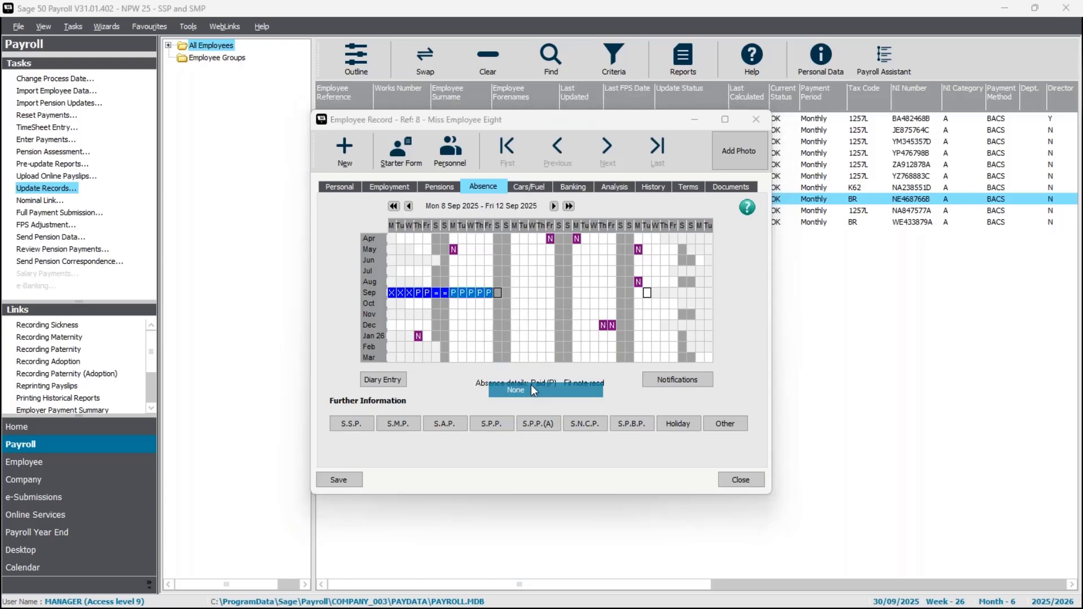
left_click(645, 379)
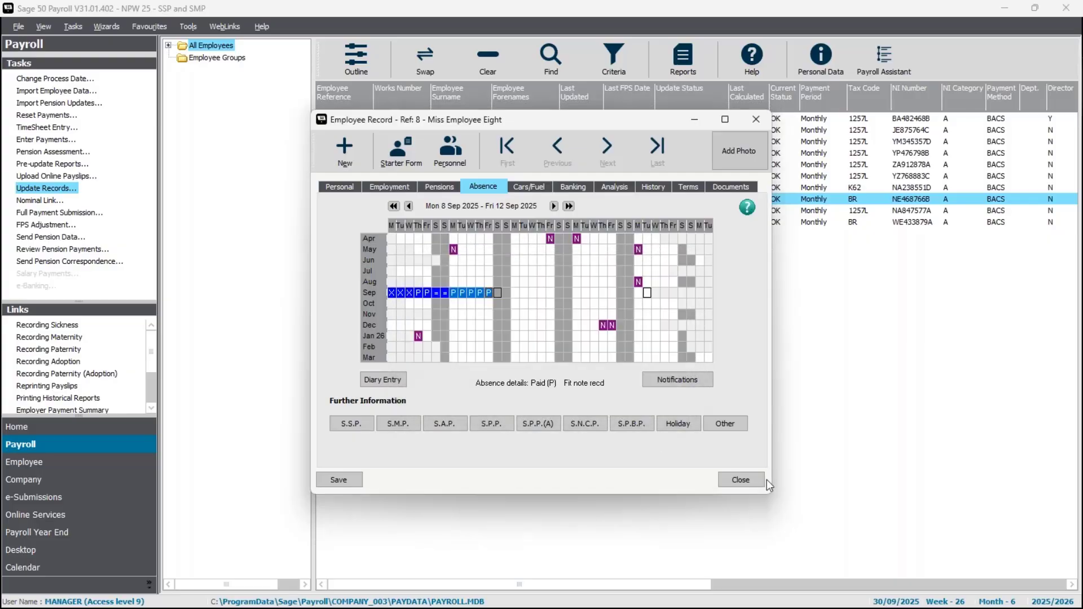
Close employee 8's record and save the changes made to it.
left_click(753, 482)
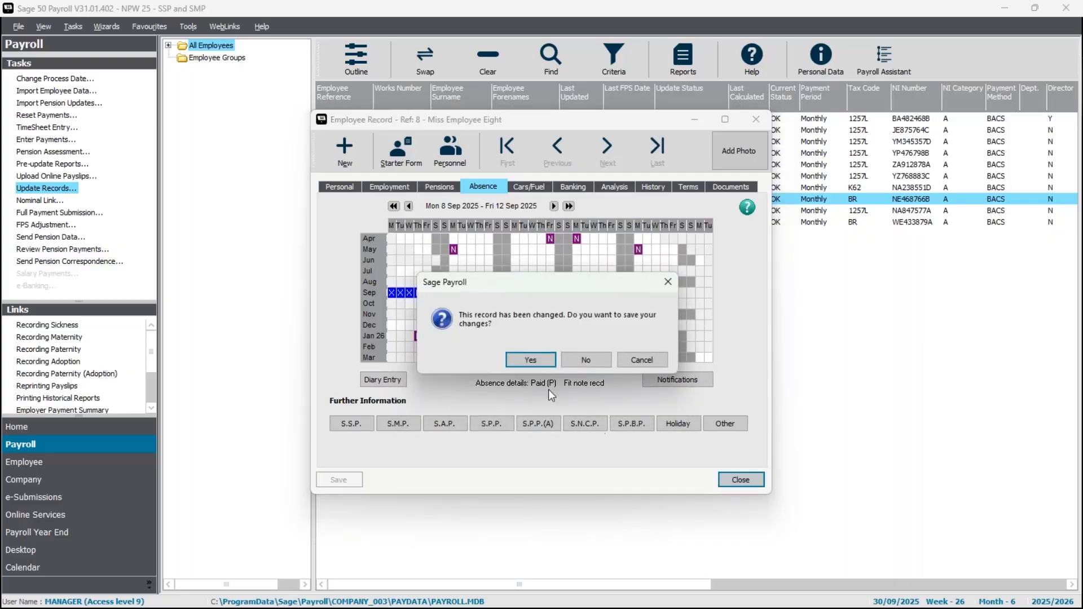
left_click(533, 367)
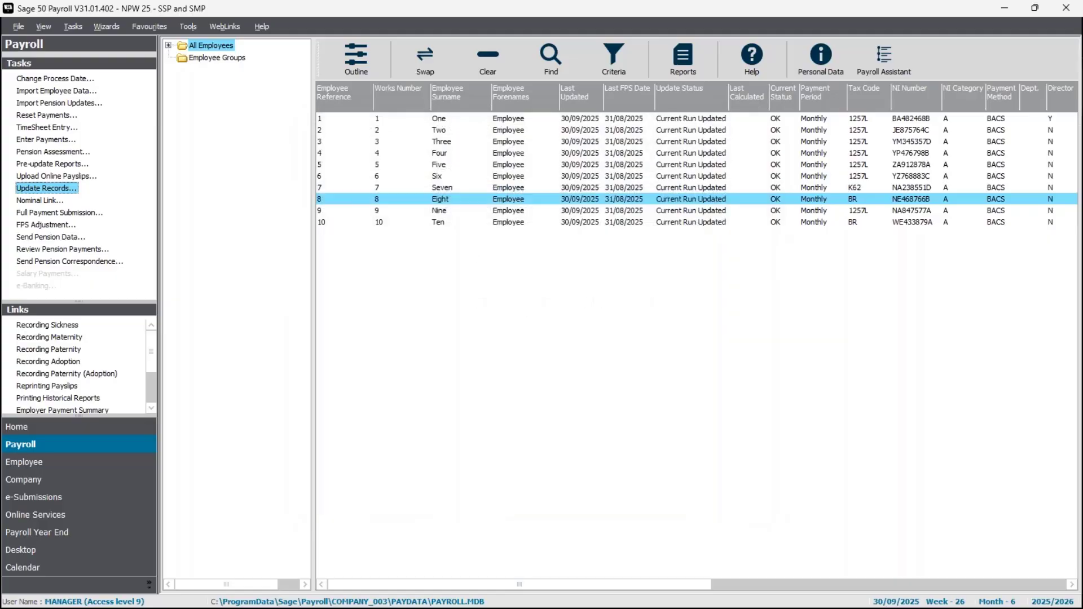
left_click(444, 198)
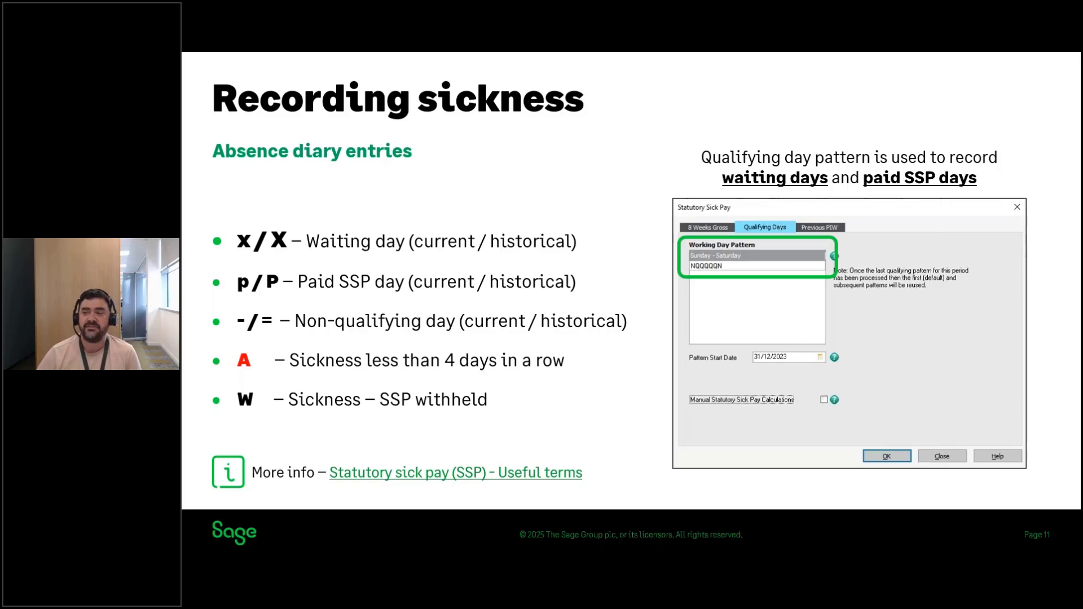
key("Right")
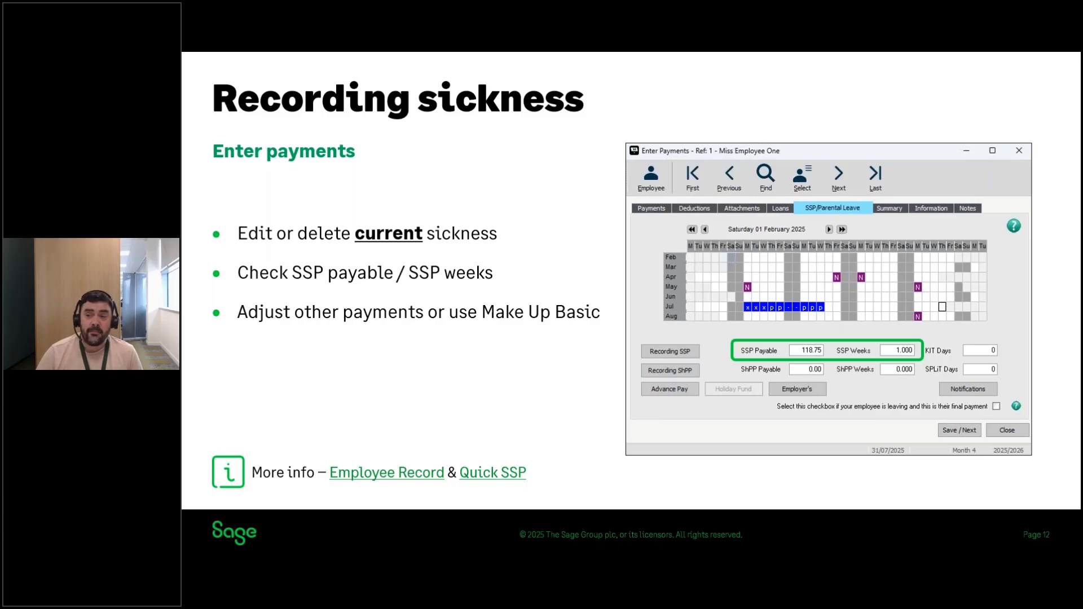
key("Right")
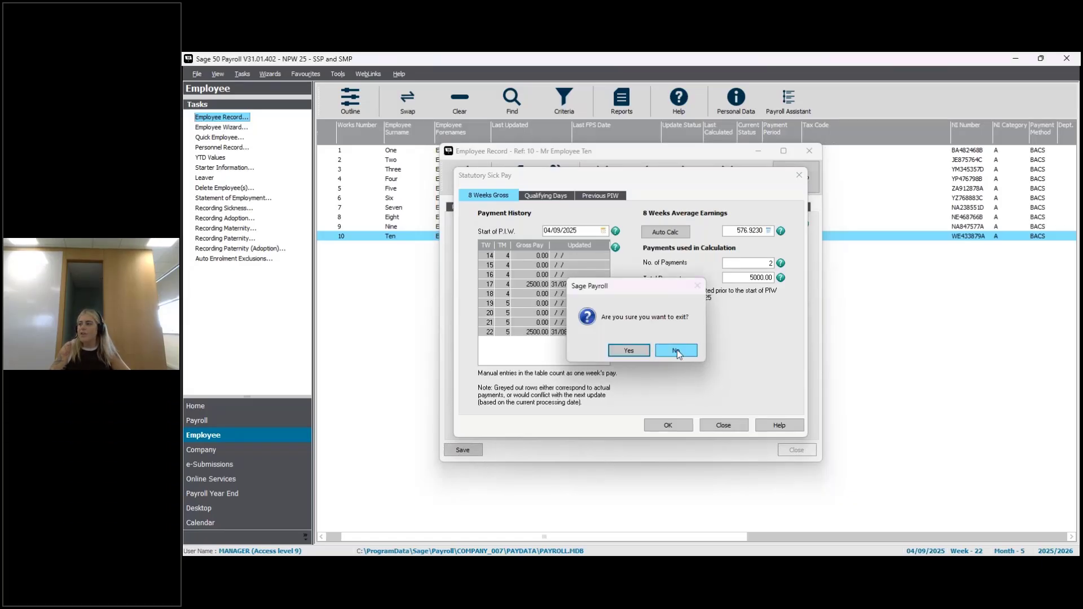
key("alt+Tab")
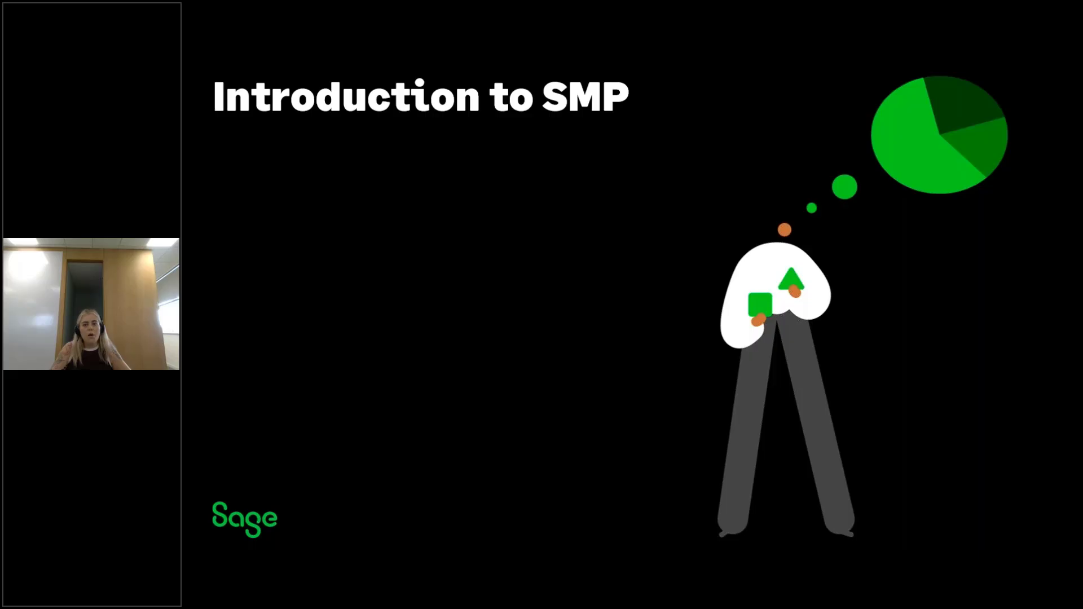
key("Right")
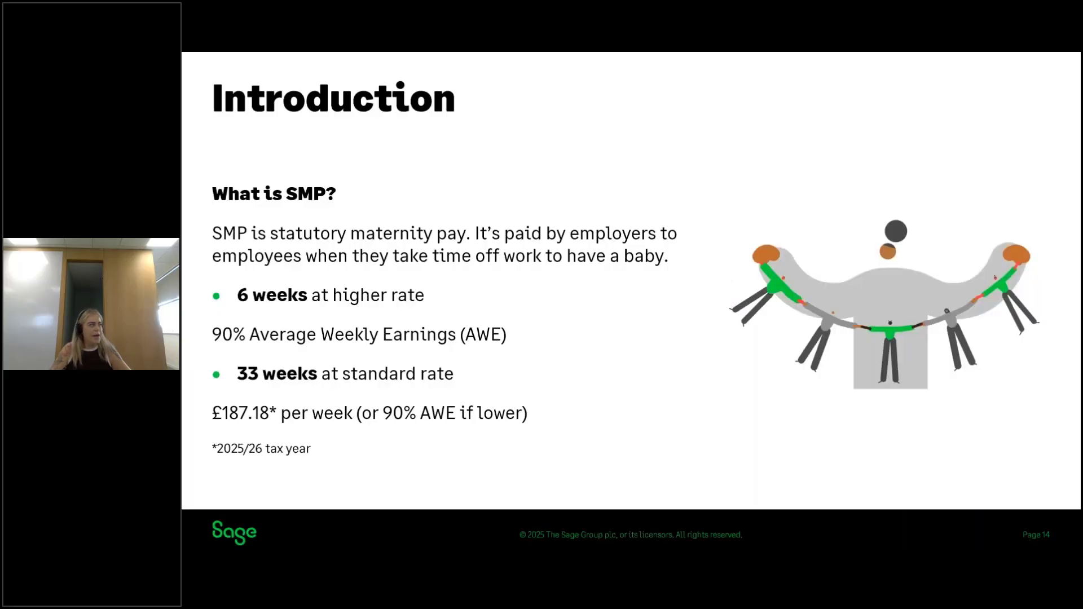
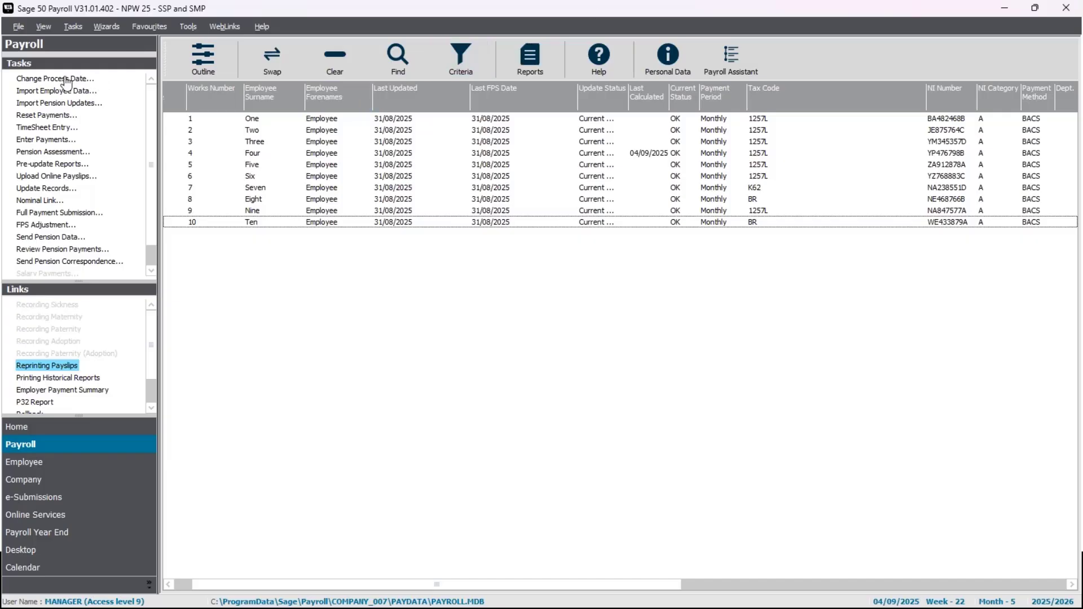
Change the payroll process date to 05/04/2025.
left_click(310, 155)
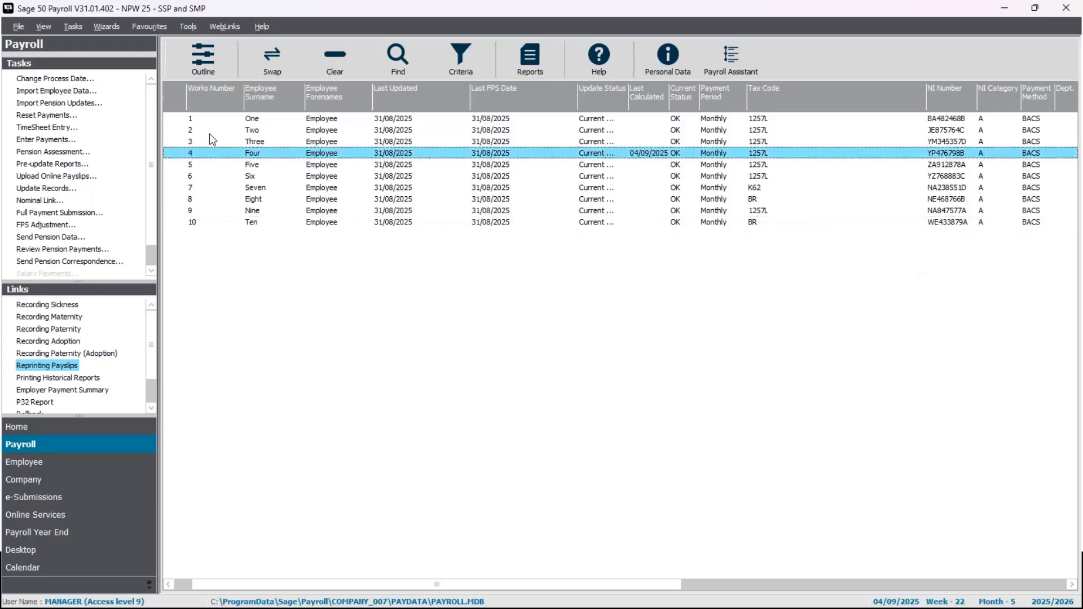
left_click(76, 80)
type("05/")
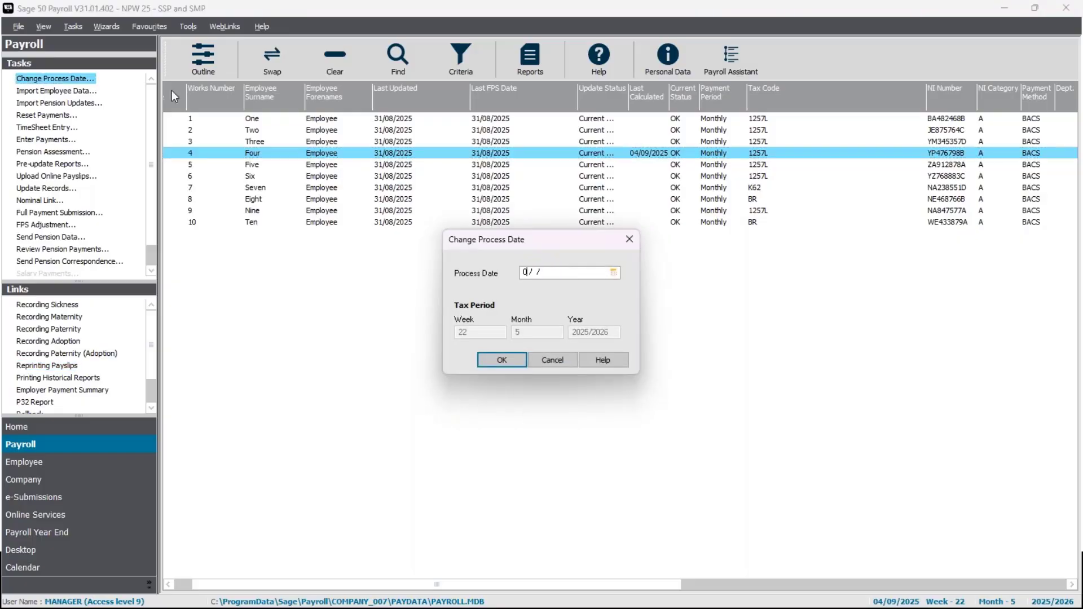
type("04/2025")
key("Return")
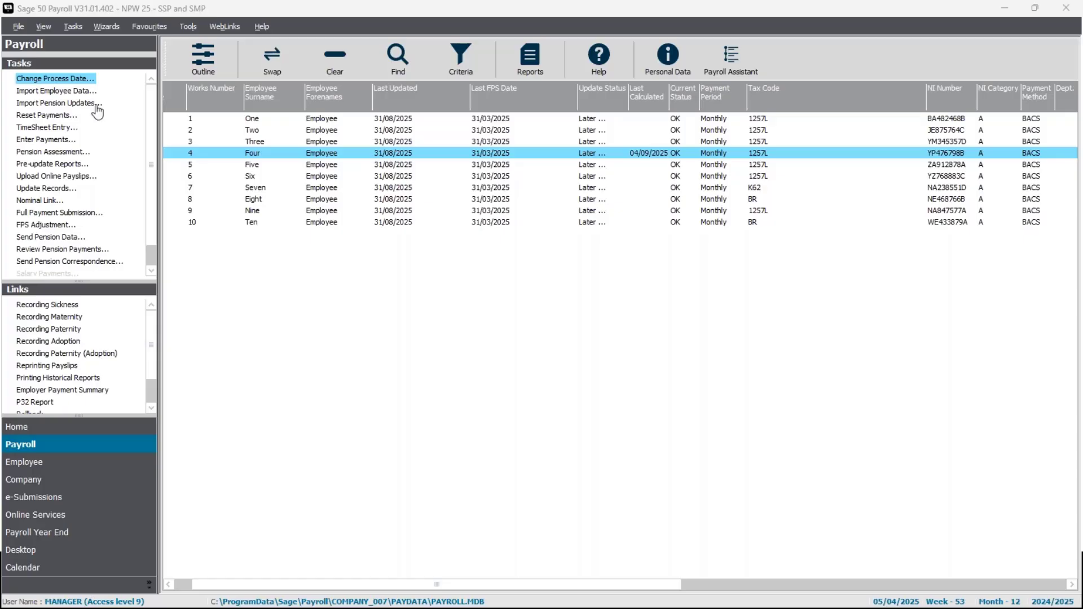
Preview the 2024-2025 year-end report Form P32 - Employer Payment Record for tax months 1 to 12, and close the reports.
left_click(419, 153)
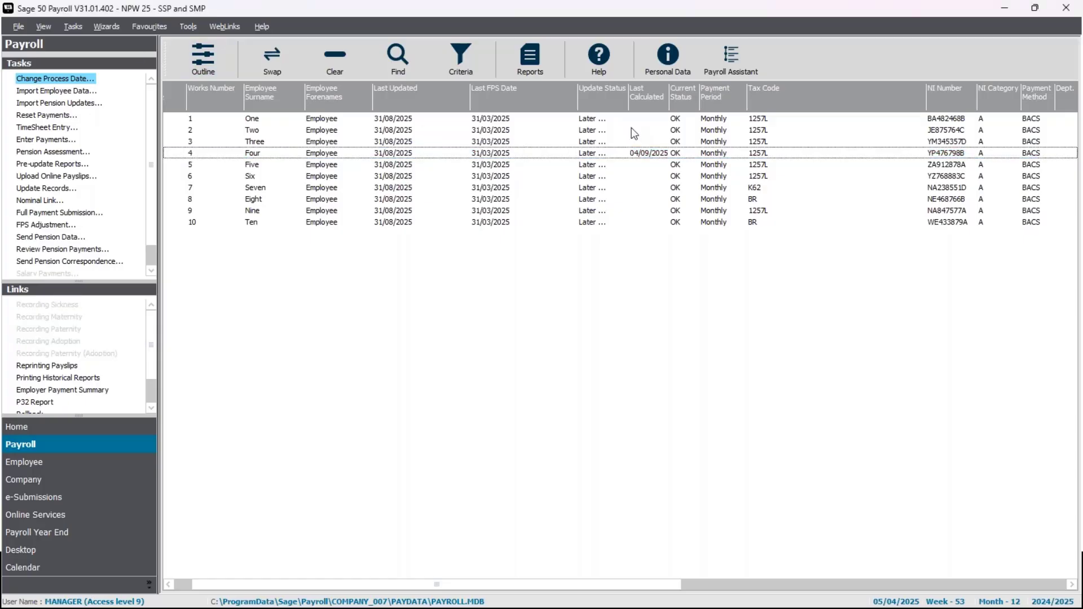
left_click(530, 59)
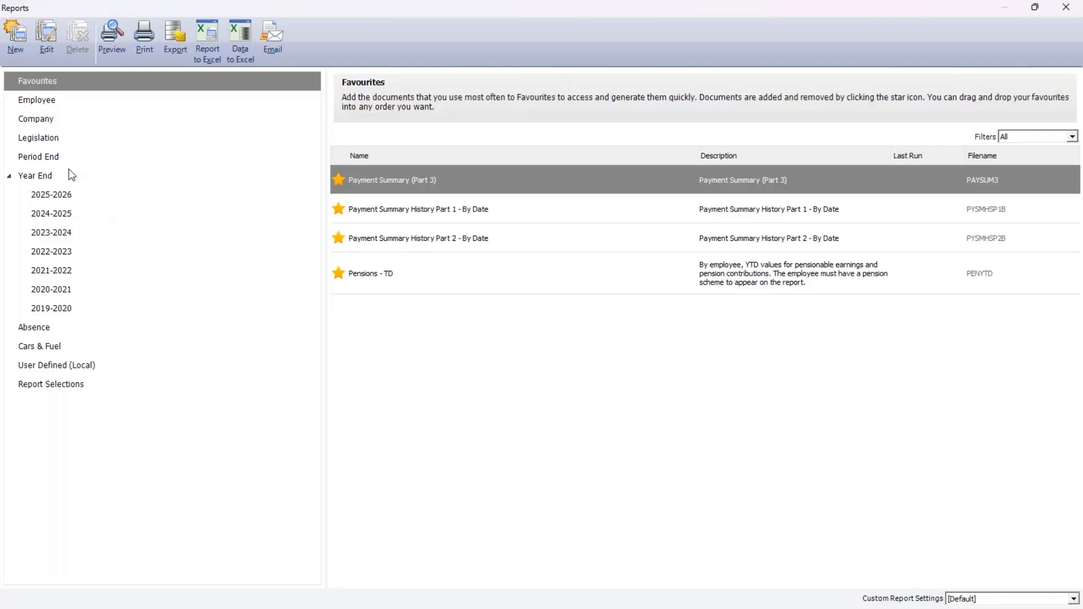
left_click(118, 219)
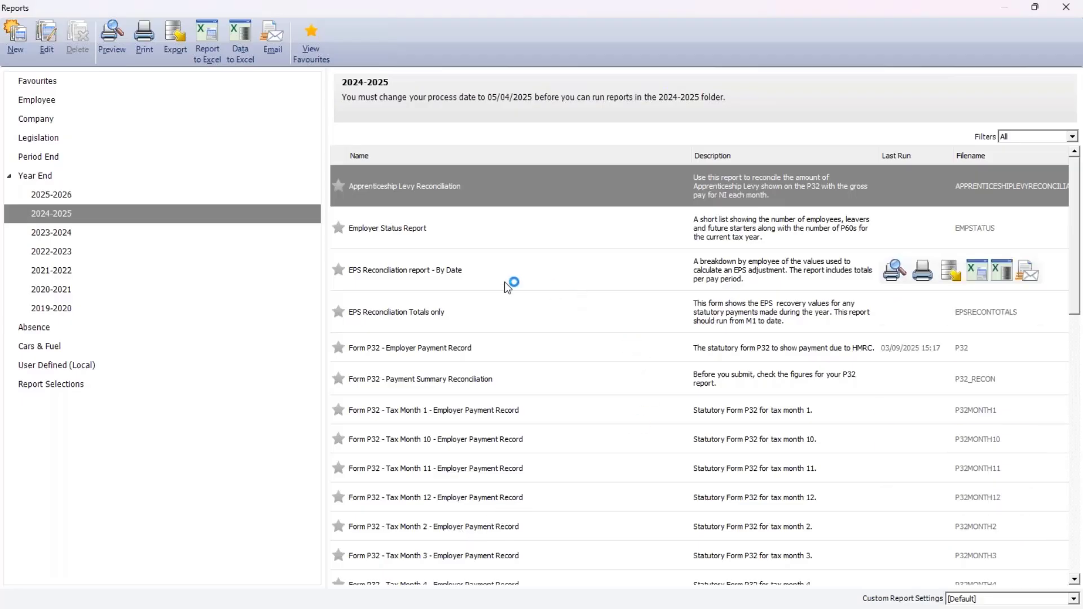
left_click(416, 348)
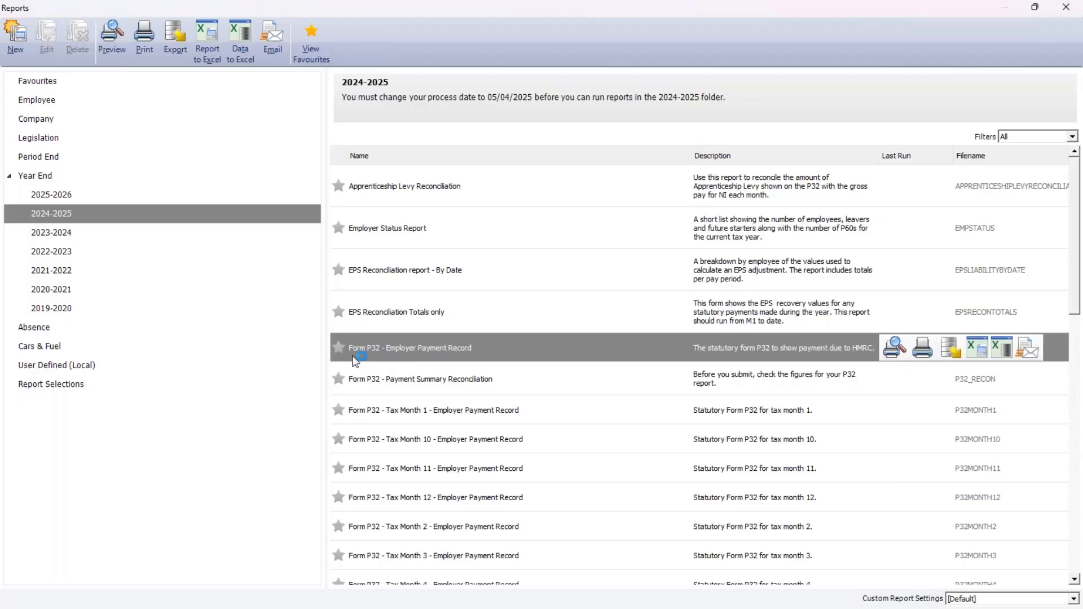
left_click(895, 351)
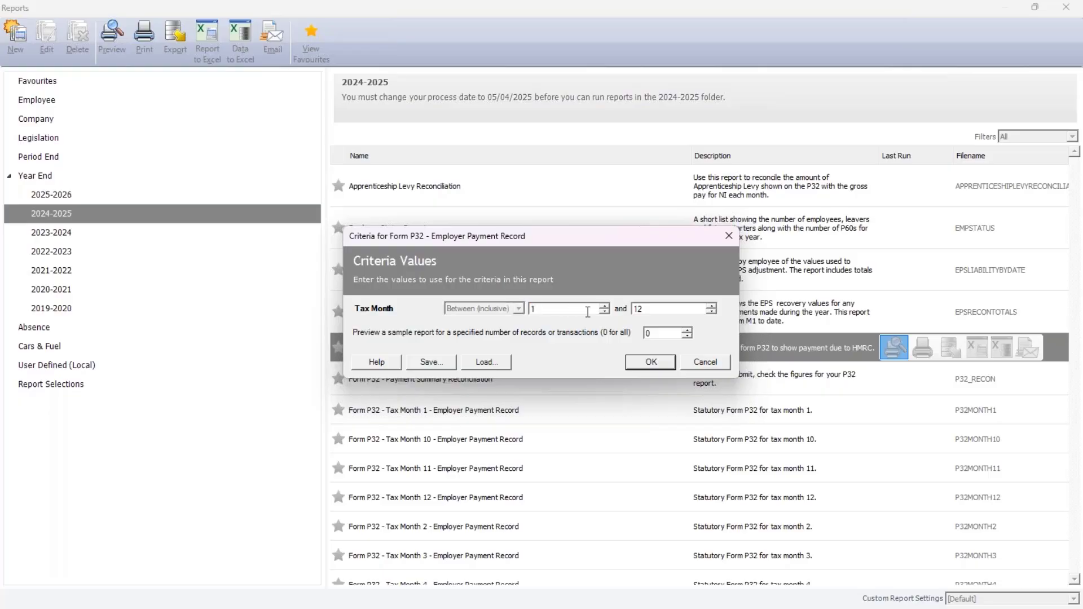
left_click(652, 362)
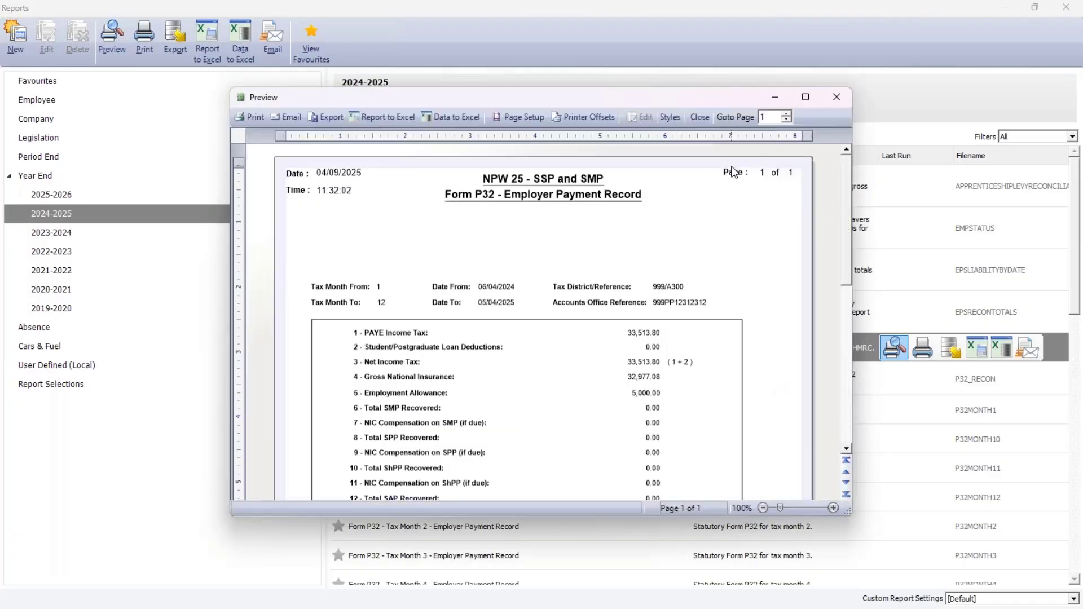
mouse_move(806, 97)
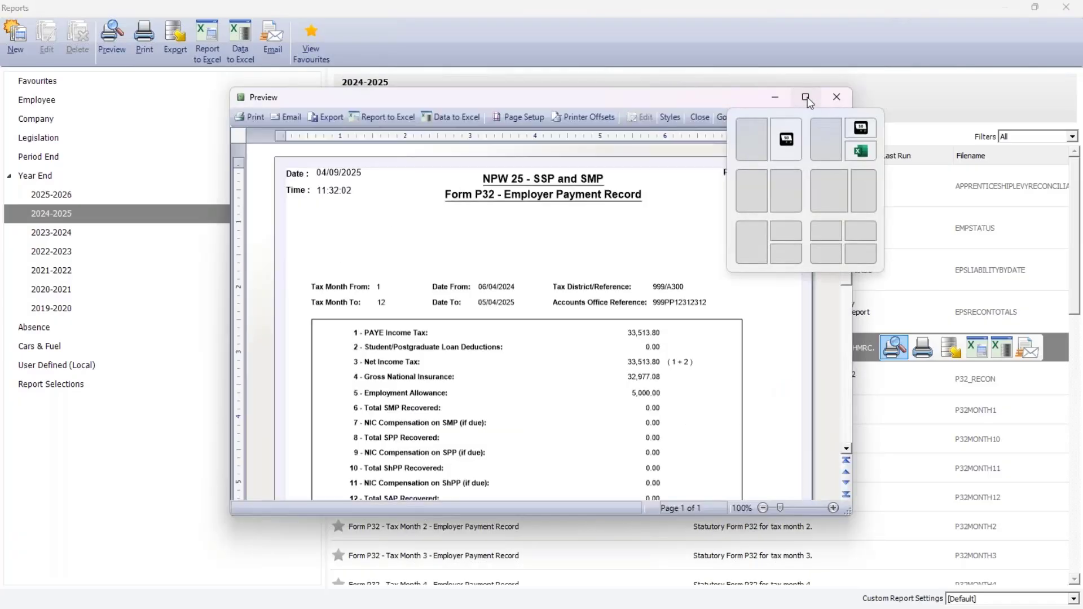
left_click(807, 96)
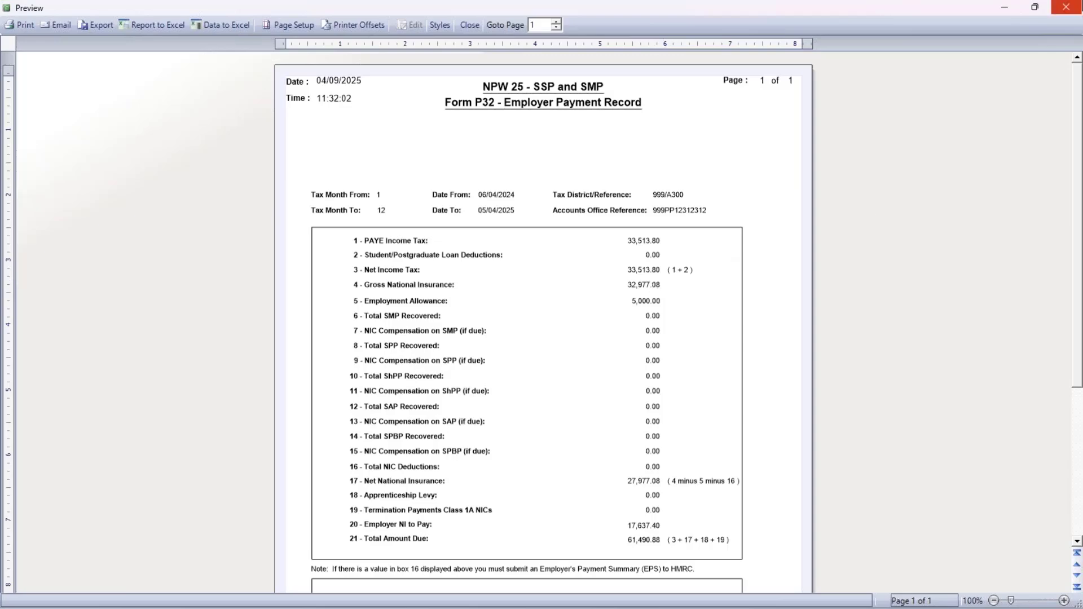
left_click(1066, 6)
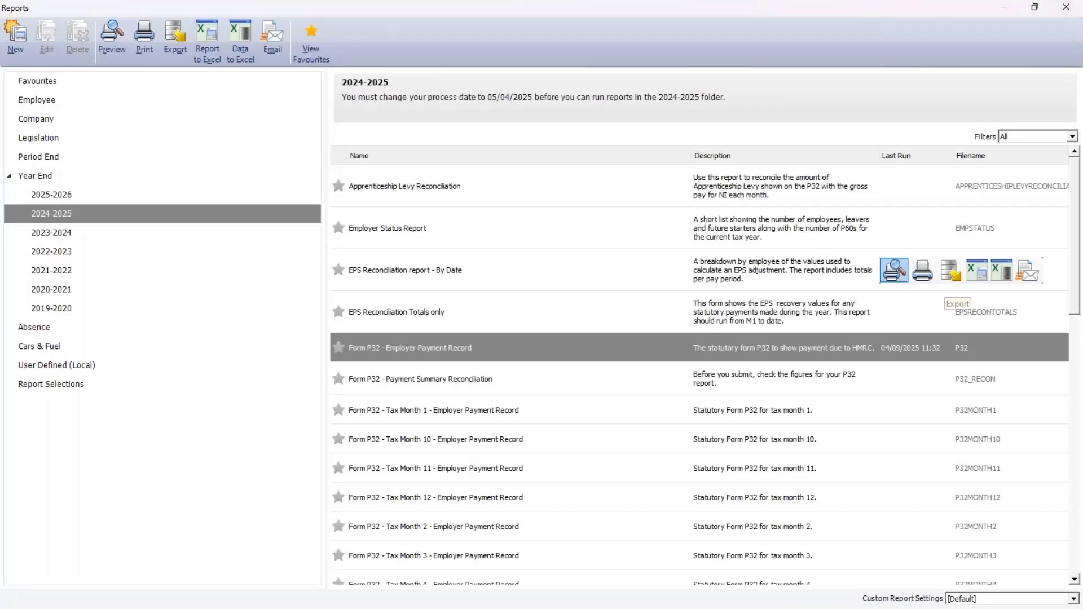
left_click(1066, 7)
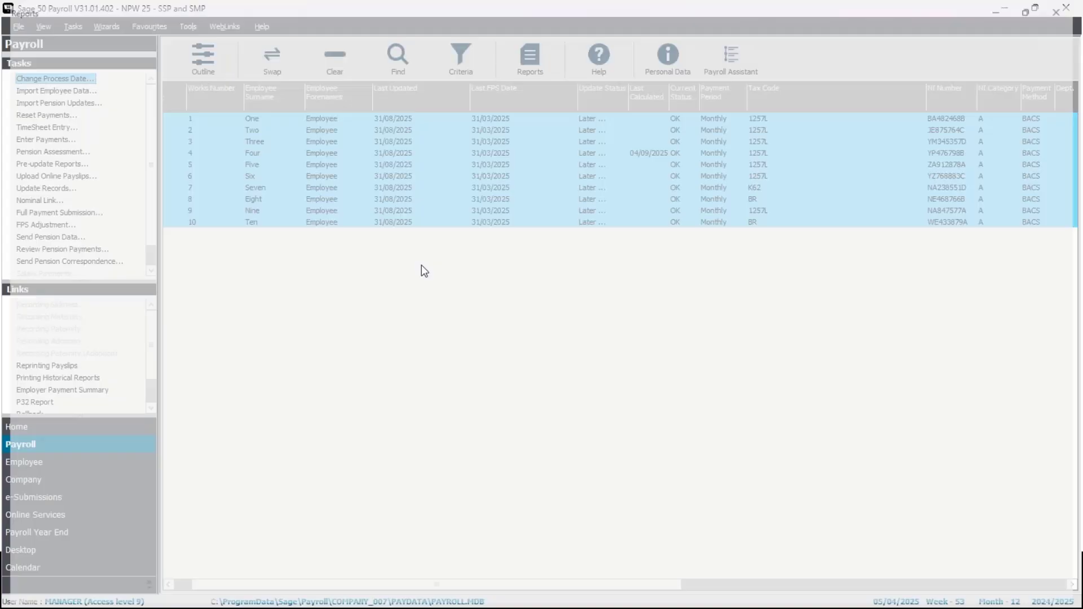
Change the payroll process date to 30/09/2025.
left_click(426, 256)
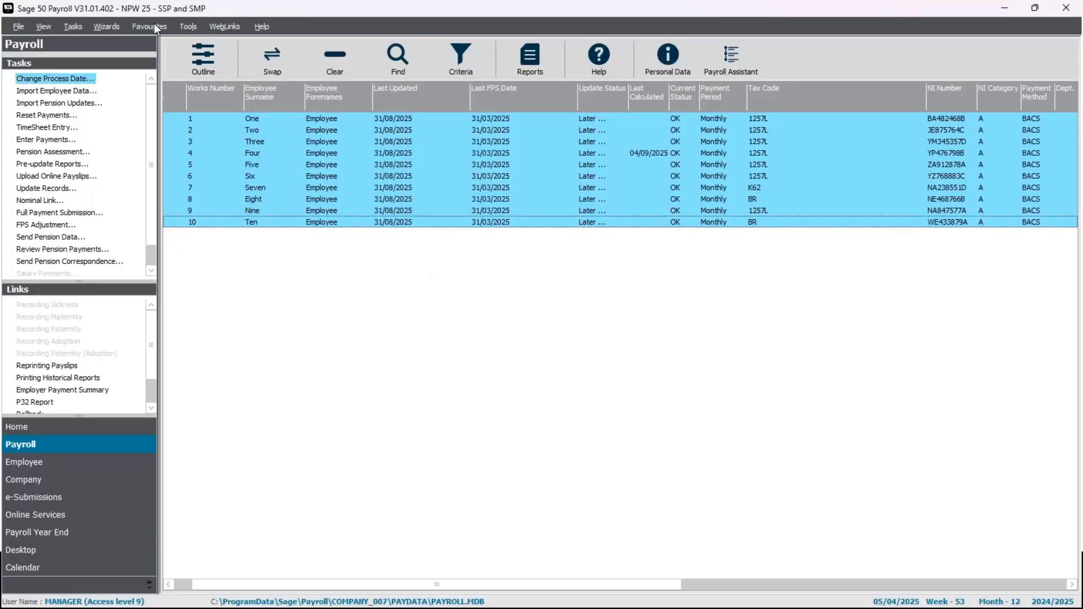
left_click(62, 80)
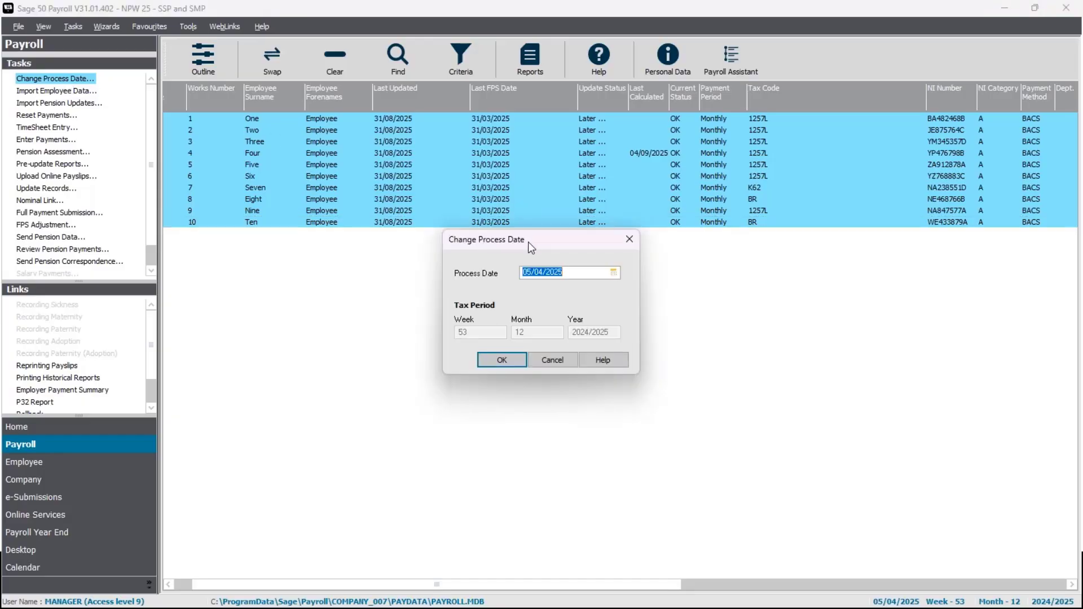
type("30/09/202")
key("Return")
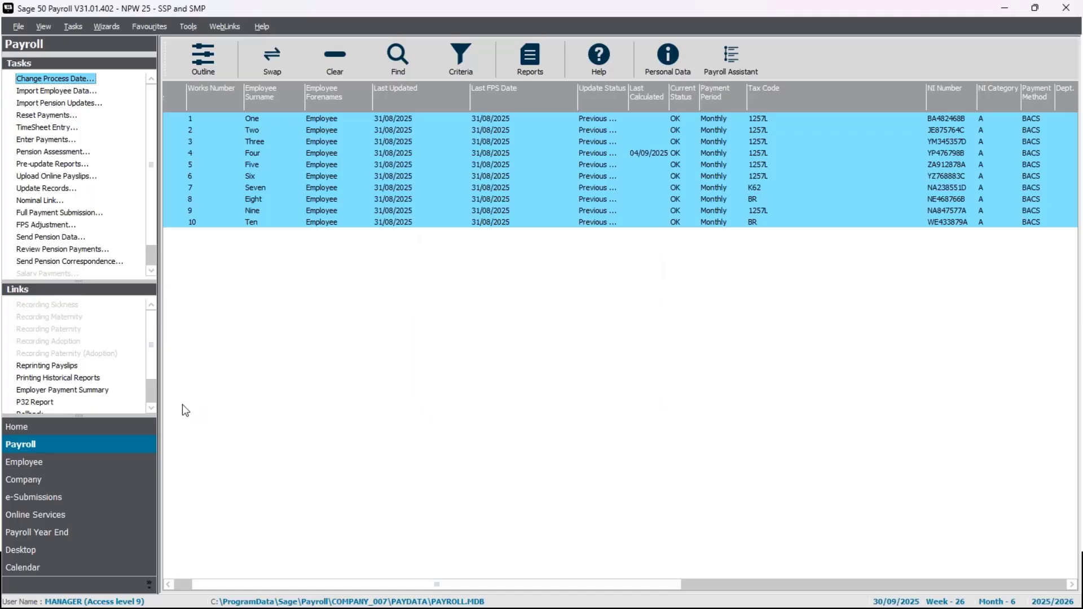
Check the Small Employers' Relief eligibility for 2025/26 in the company settings and return to the payroll tasks.
left_click(72, 485)
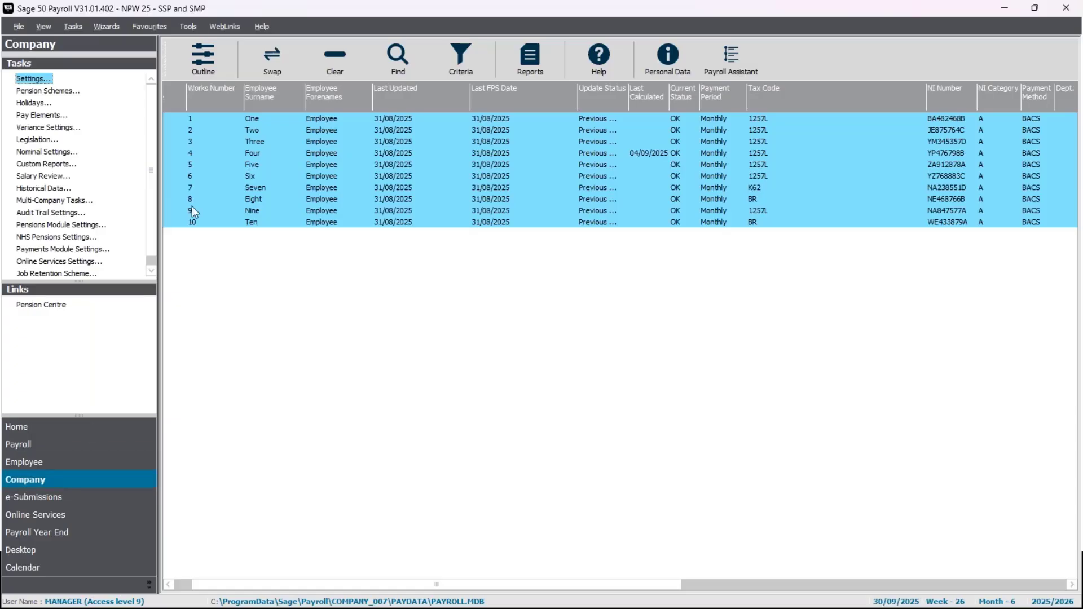
left_click(44, 82)
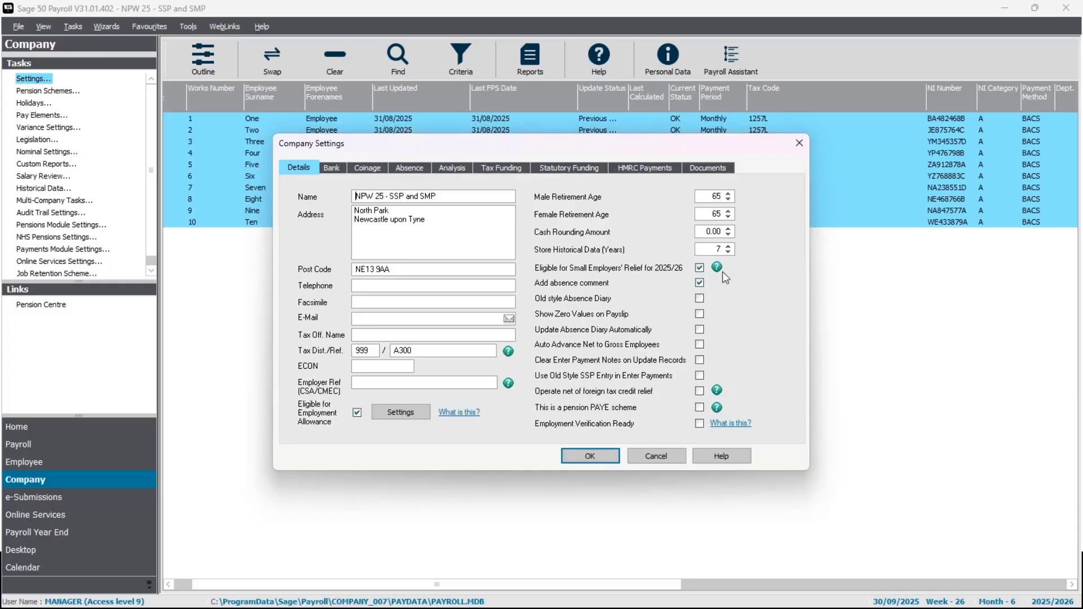
left_click(613, 452)
left_click(68, 446)
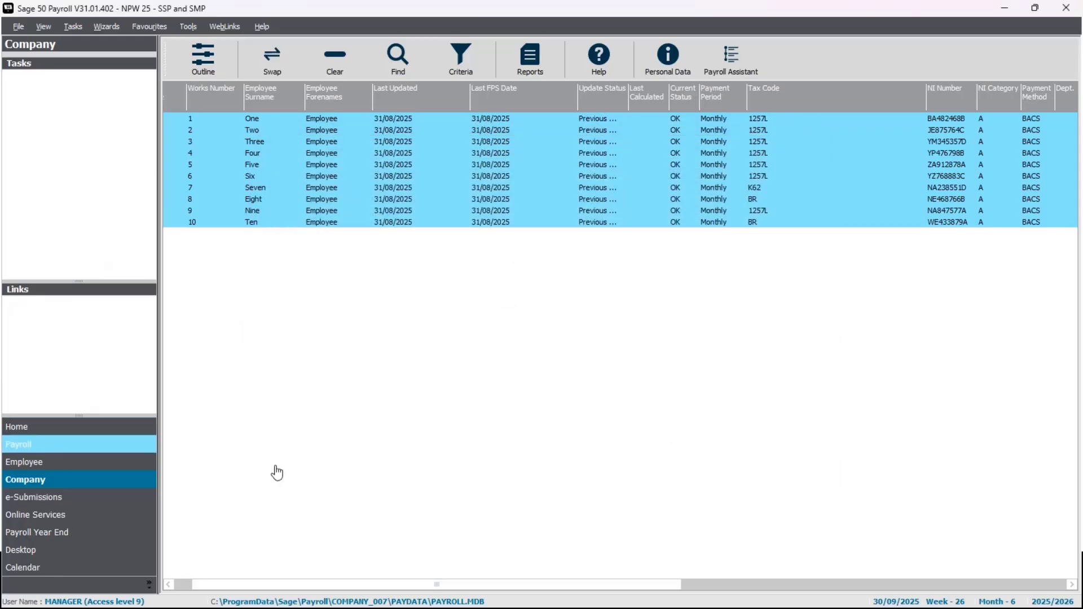
Select only employee 4, view the statutory maternity pay details in the absence section of their record, and close the record.
left_click(327, 70)
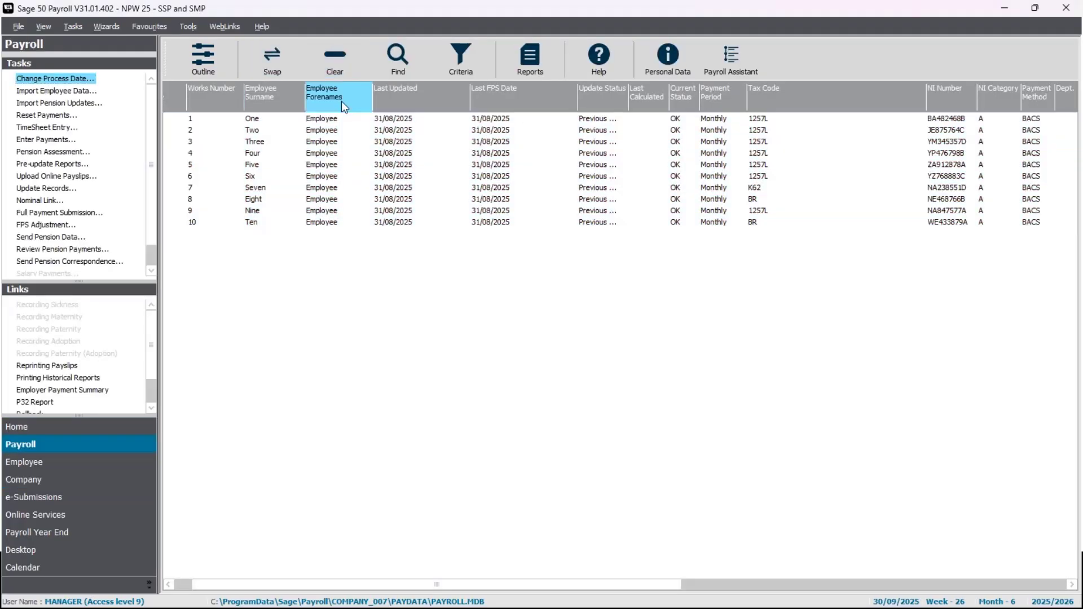
left_click(307, 153)
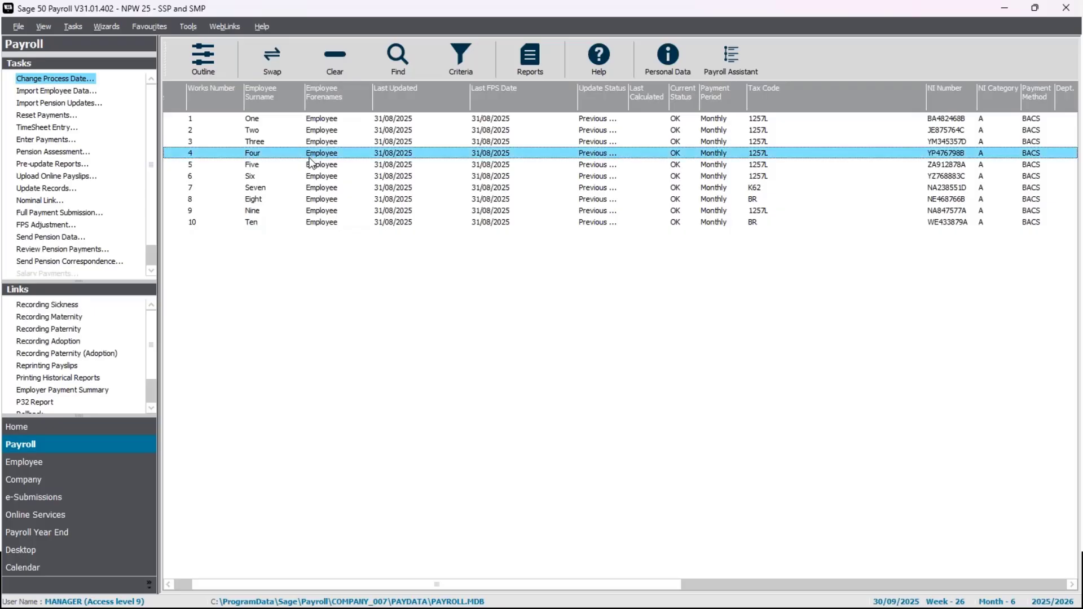
left_click(73, 463)
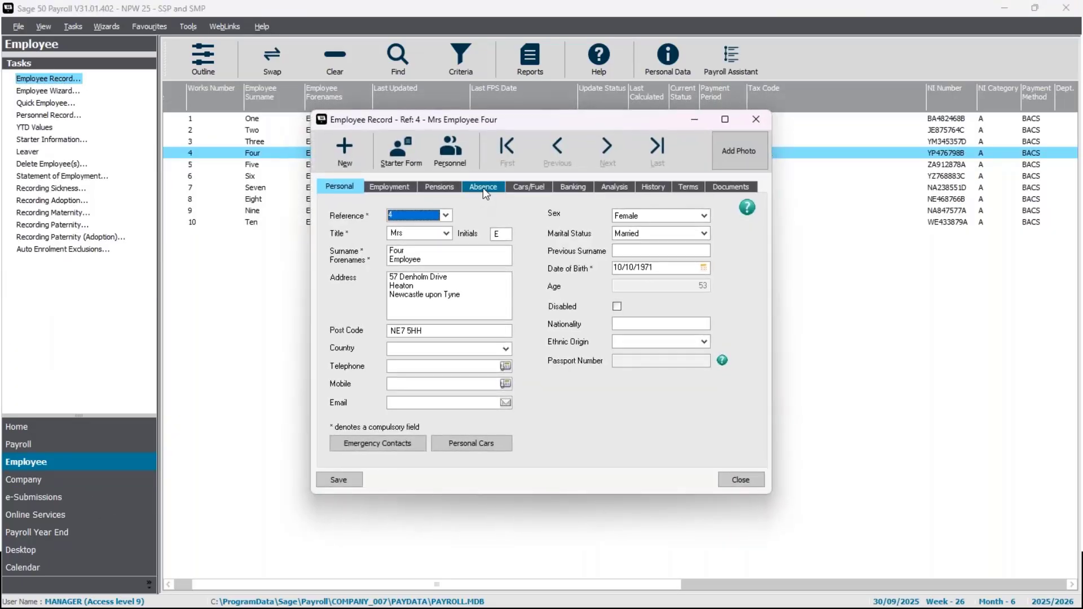
left_click(483, 188)
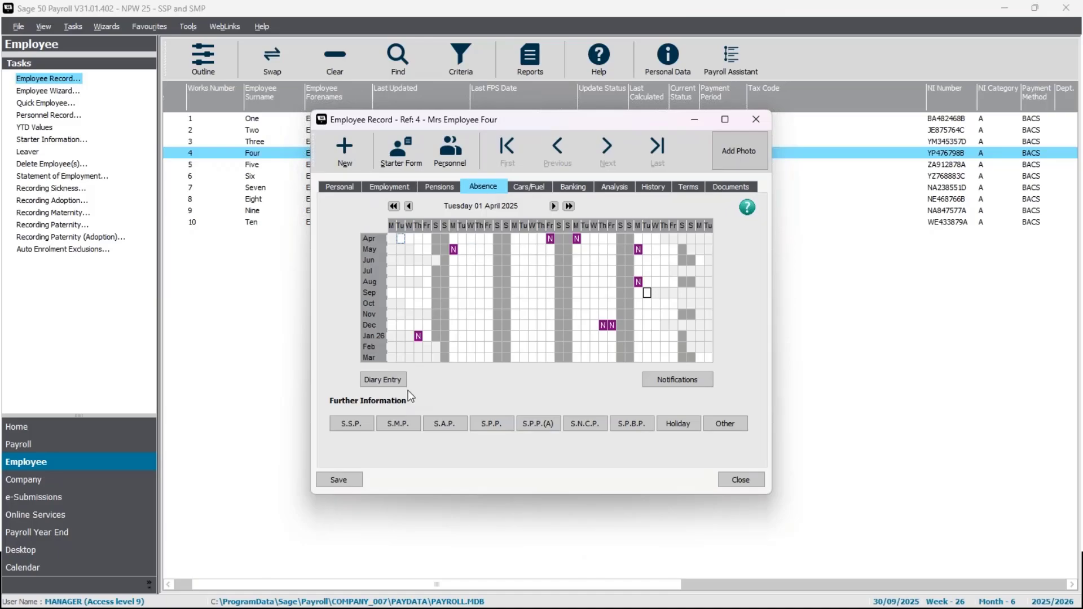
left_click(395, 425)
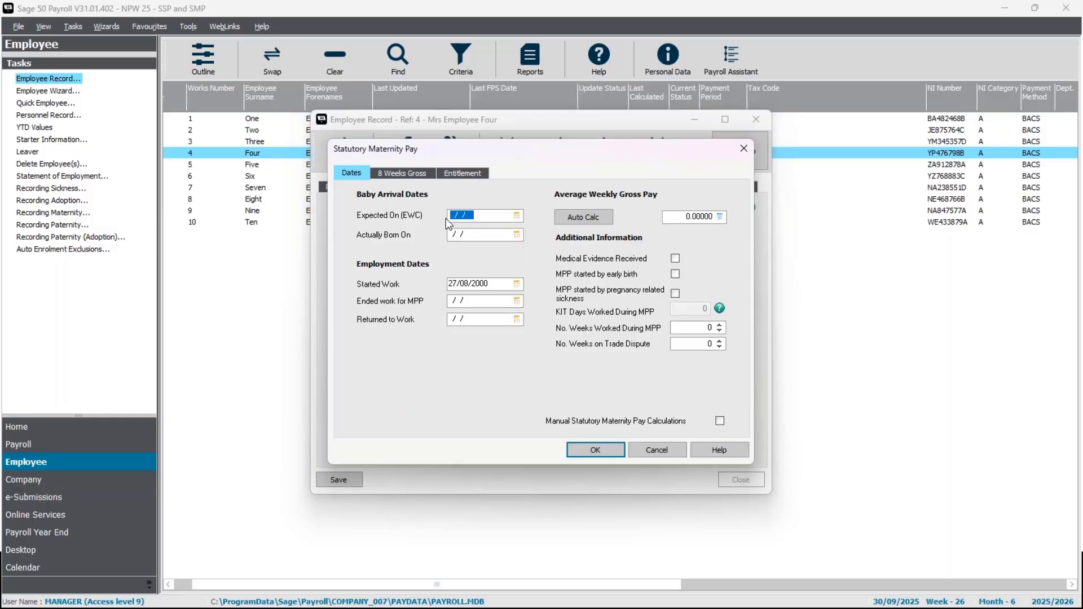
left_click(744, 149)
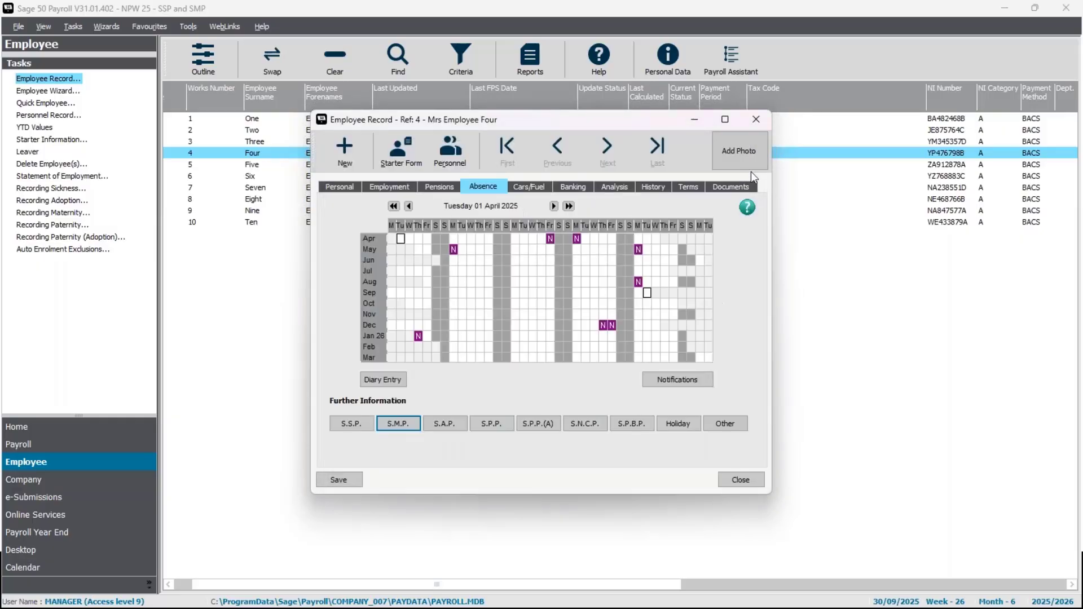
left_click(762, 118)
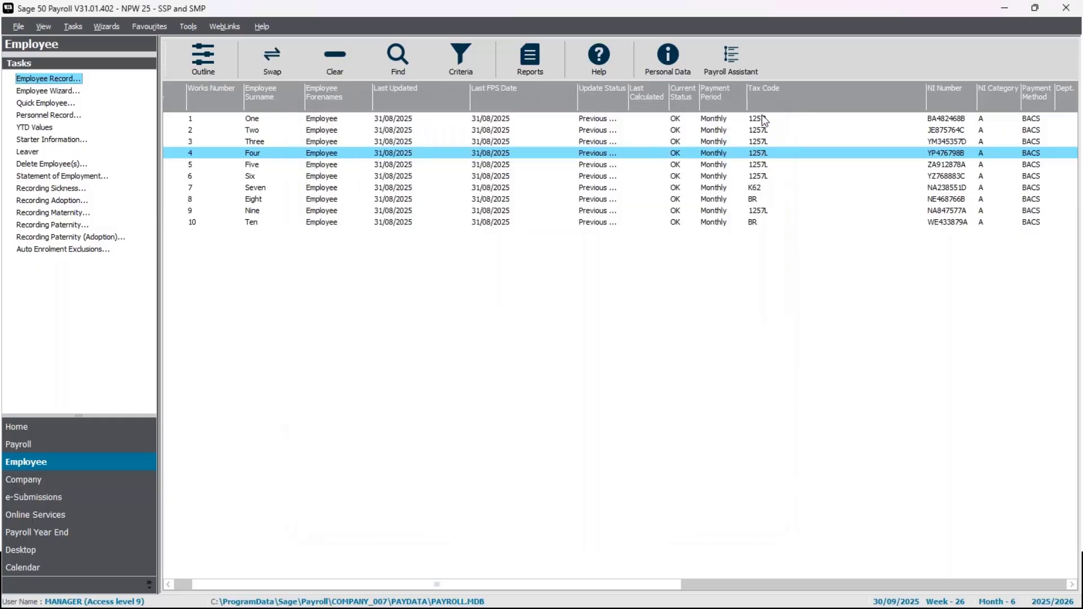
Start recording maternity for employee 4 with the baby's expected date set to 01/10/2025, and check the SMP entitlement.
left_click(51, 446)
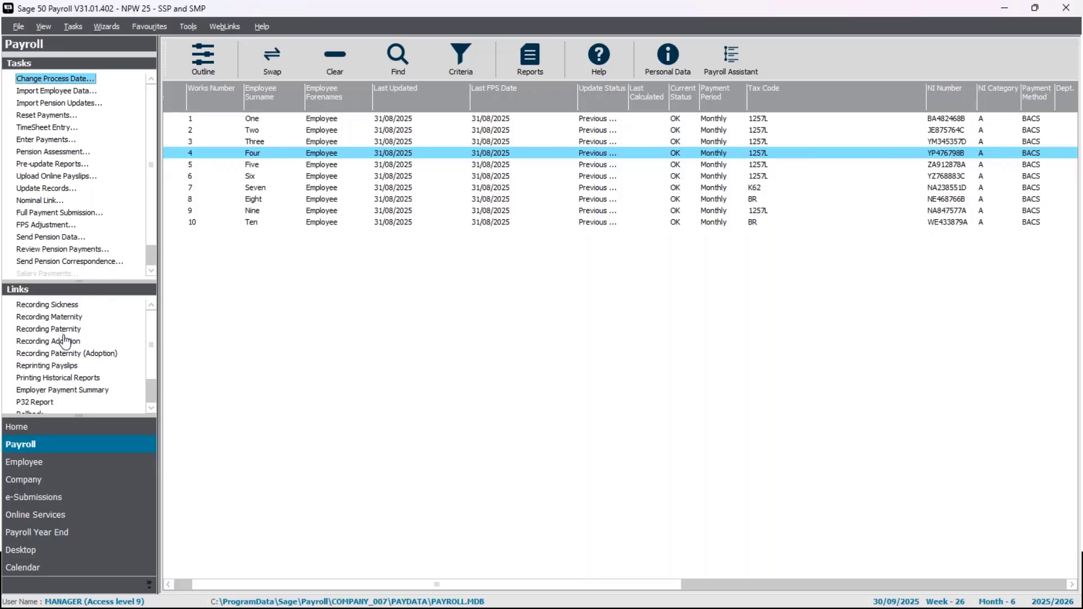
left_click(60, 318)
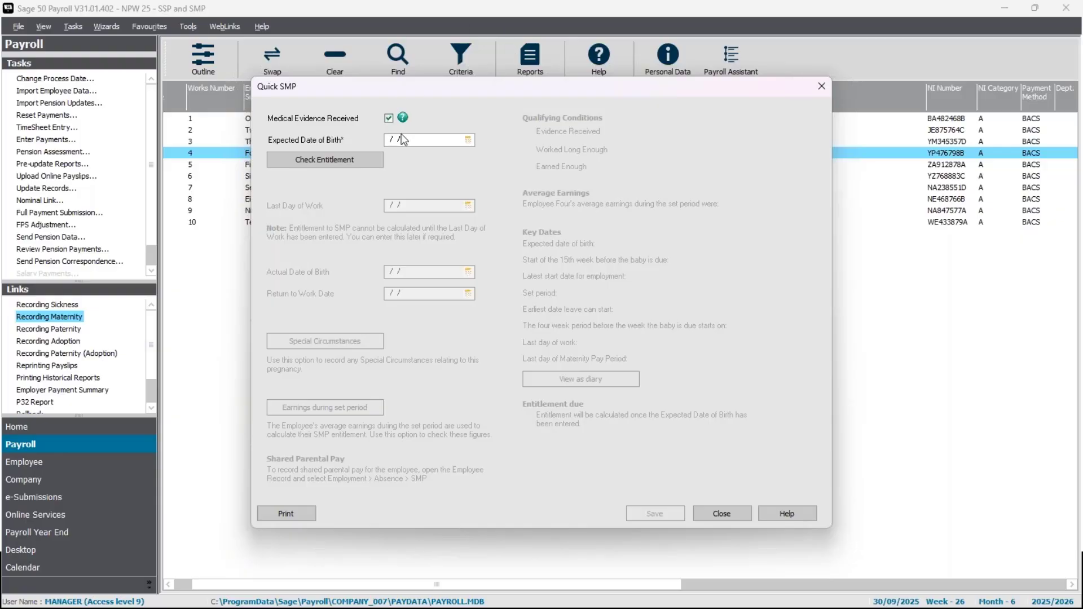
left_click(386, 141)
type("01/")
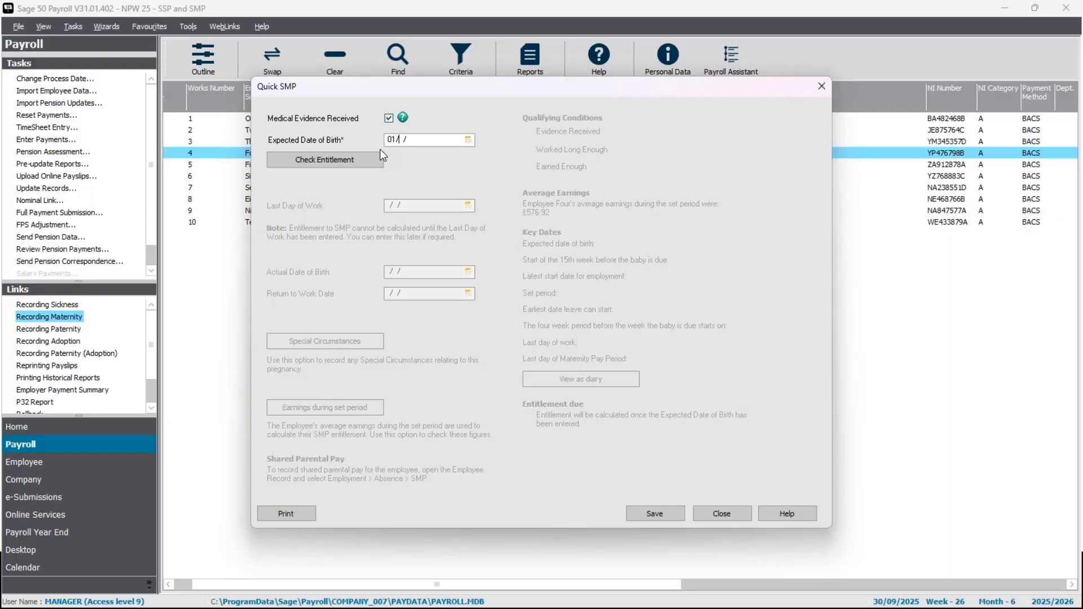
type("10/2025")
left_click(361, 163)
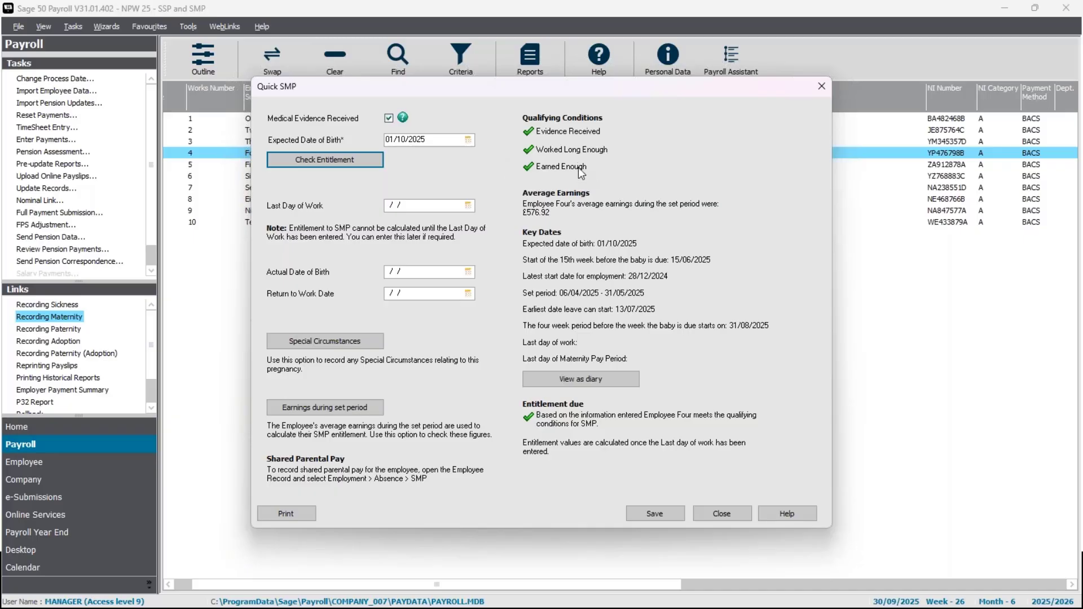
Set employee 4's last day of work before maternity leave to 31/08/2025.
left_click(389, 205)
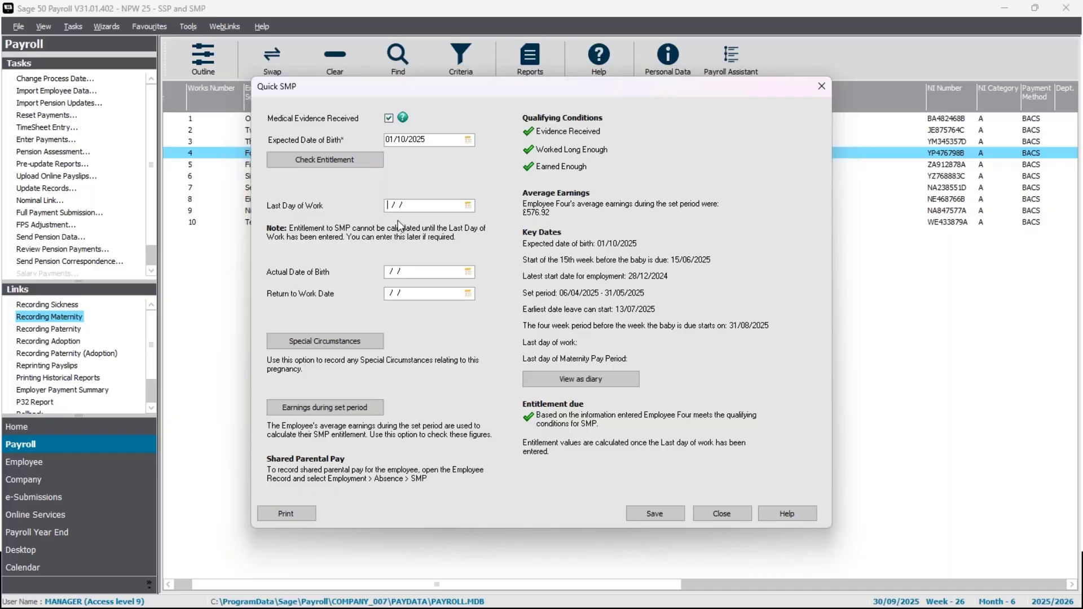
type("31/08/2025")
Review the special circumstances options and the earnings during the set period for employee 4's maternity pay.
left_click(353, 344)
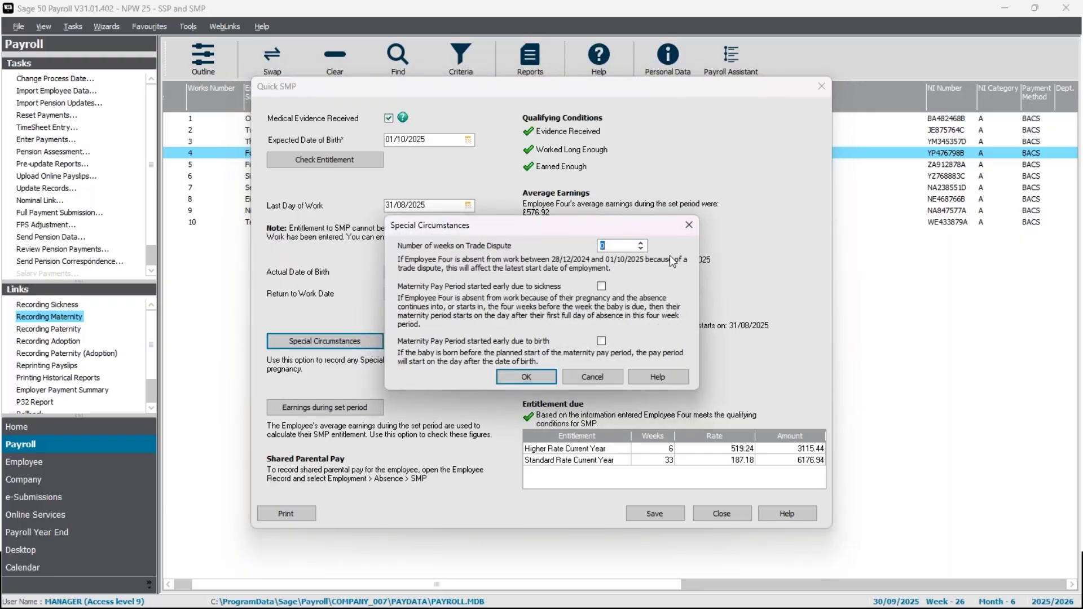
left_click(596, 378)
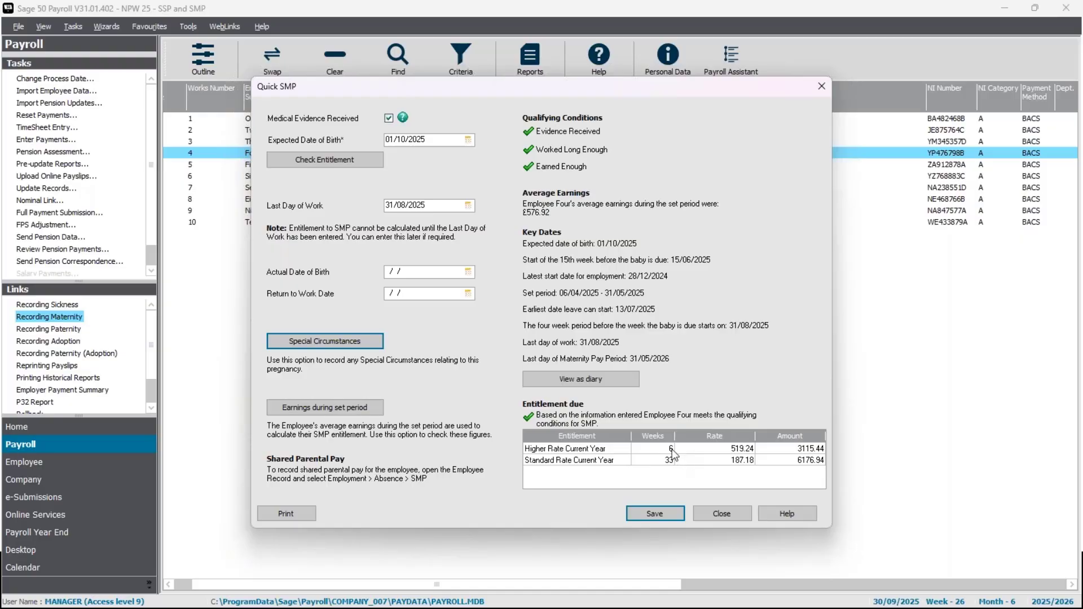
left_click(320, 410)
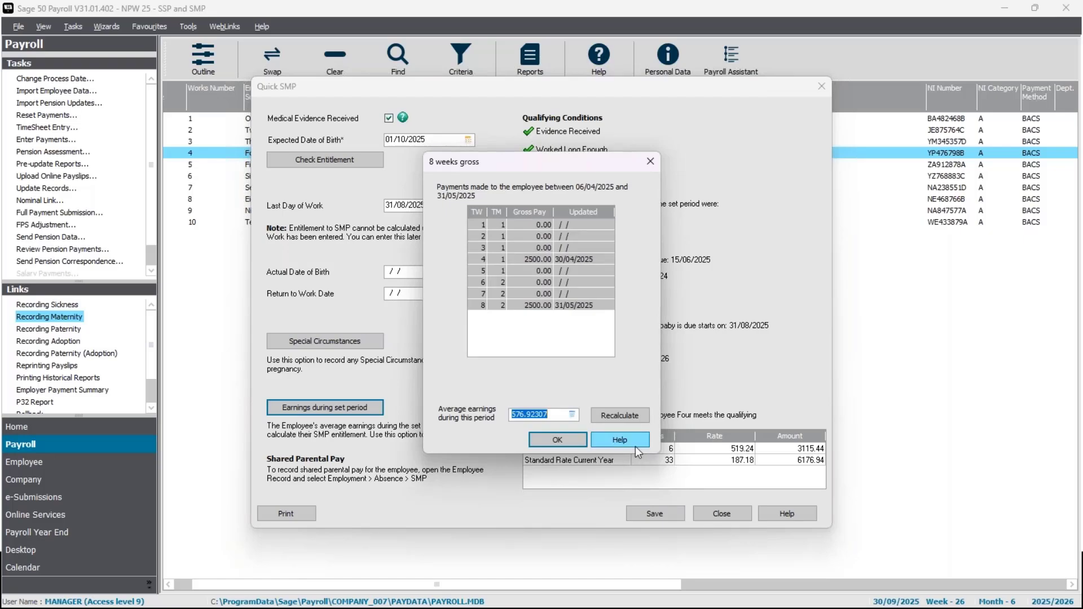
left_click(578, 446)
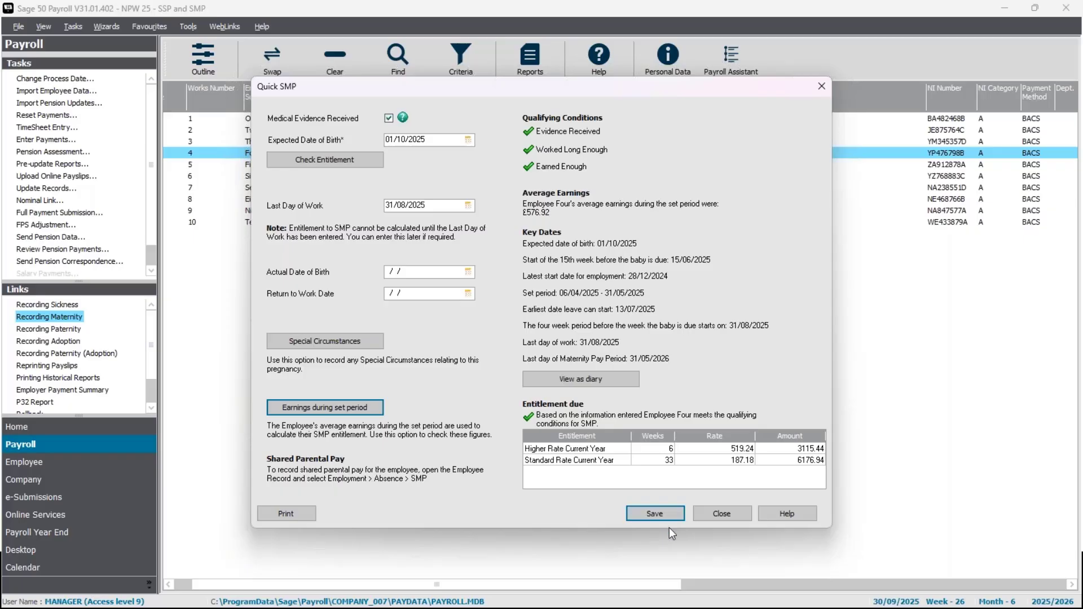
Save and close employee 4's maternity details, and check the payroll process date without changing it.
left_click(722, 513)
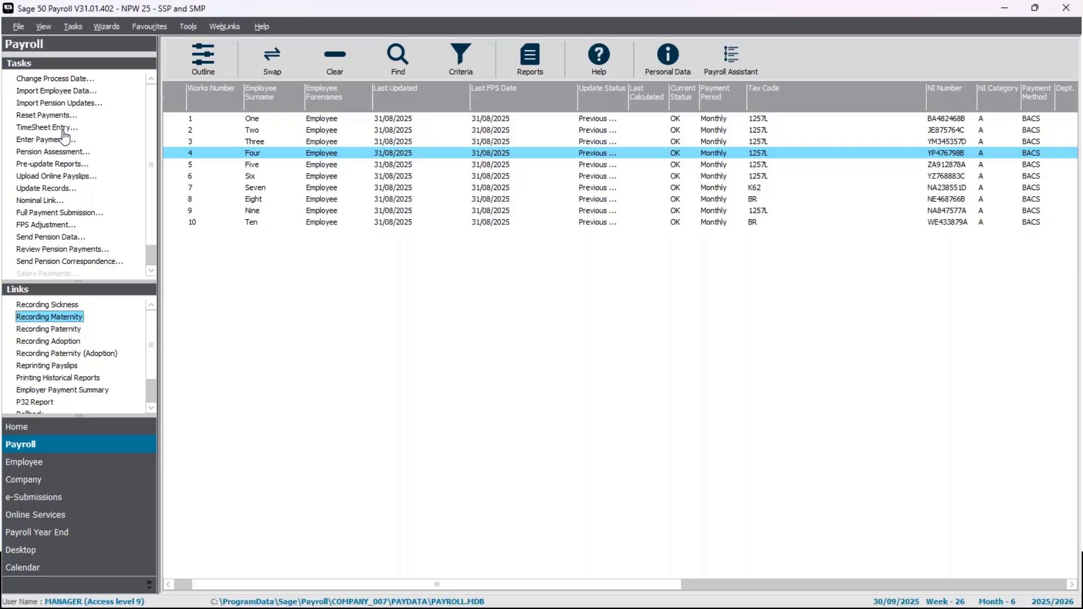
left_click(62, 80)
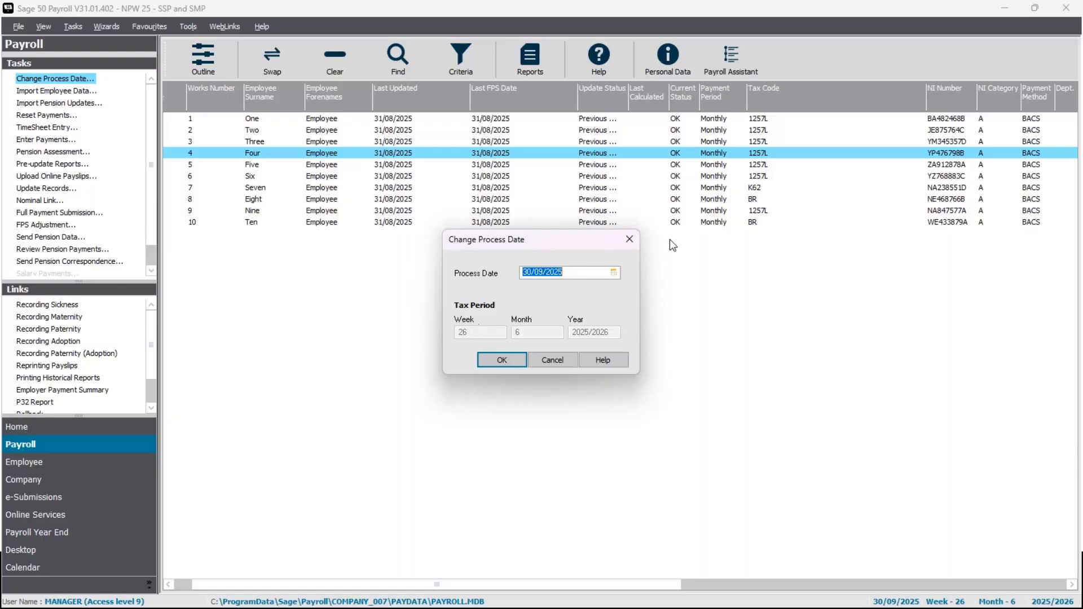
left_click(630, 240)
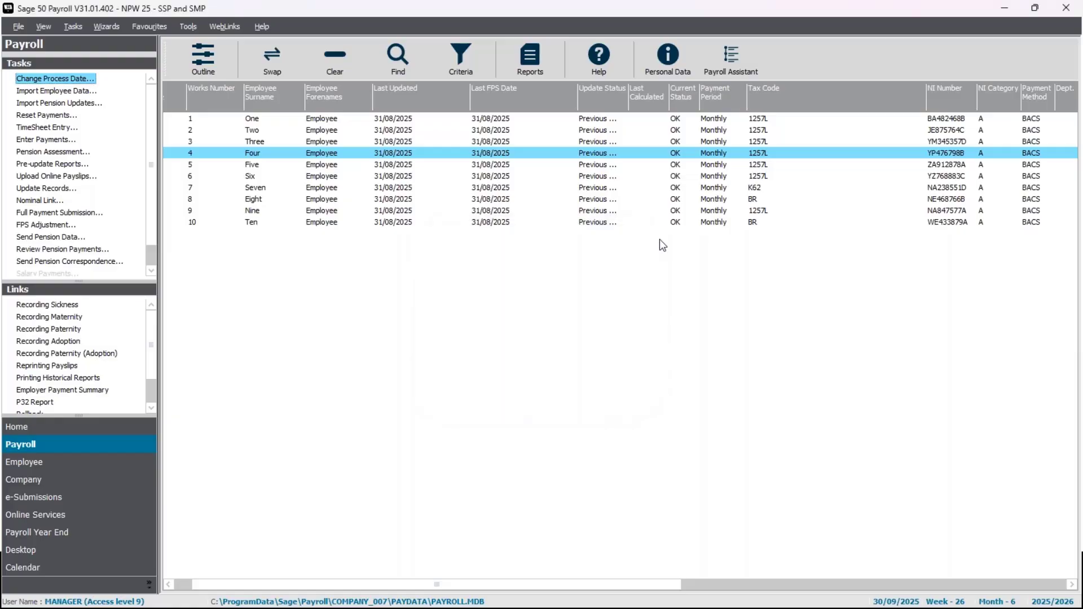
Open payment entry for employee 4 without checking for legislation updates, and view the summary of payments and deductions.
left_click(50, 141)
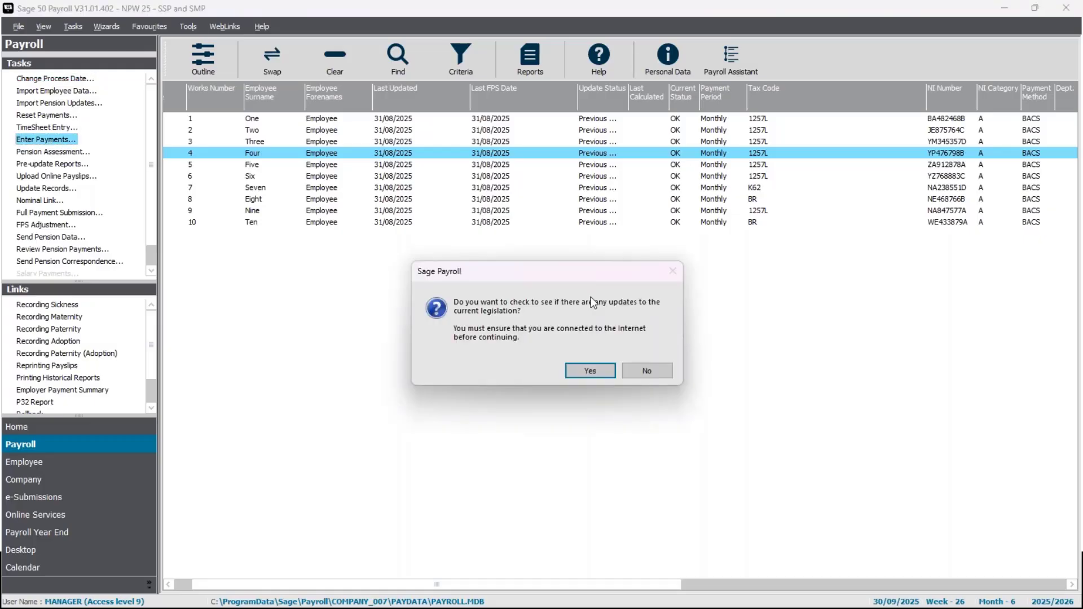
left_click(646, 371)
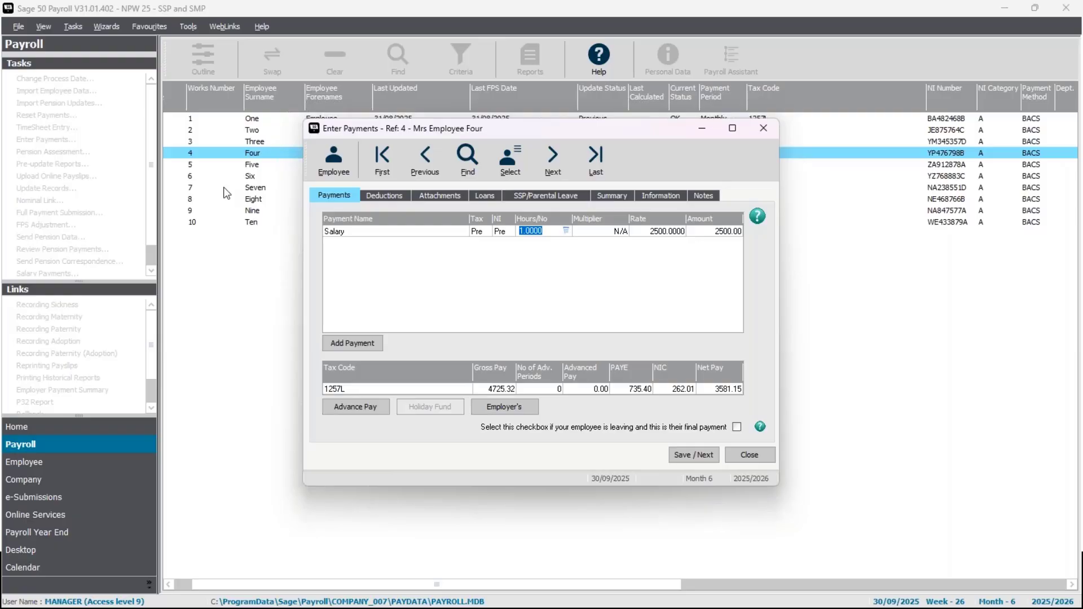
left_click(614, 194)
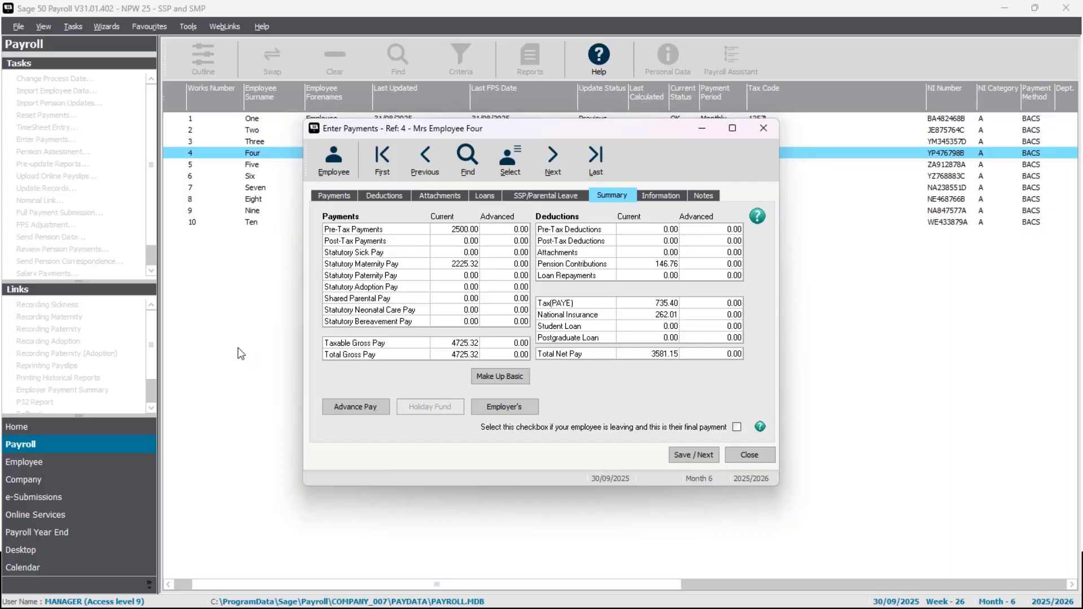
Examine the statutory maternity pay dates and entitlement behind employee 4's payment summary, and close the details.
double_click(465, 268)
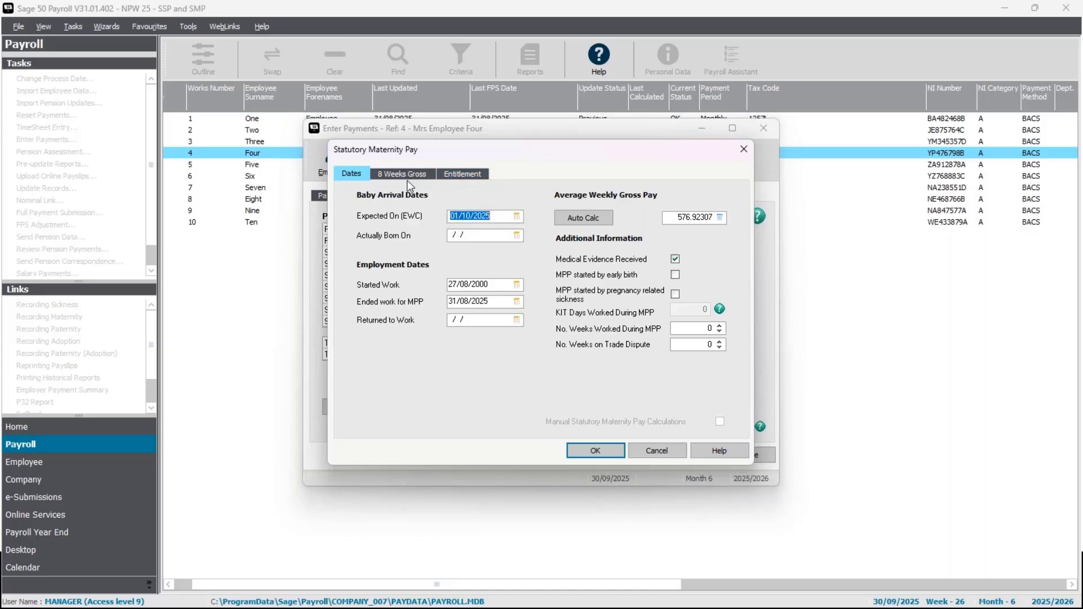
left_click(457, 179)
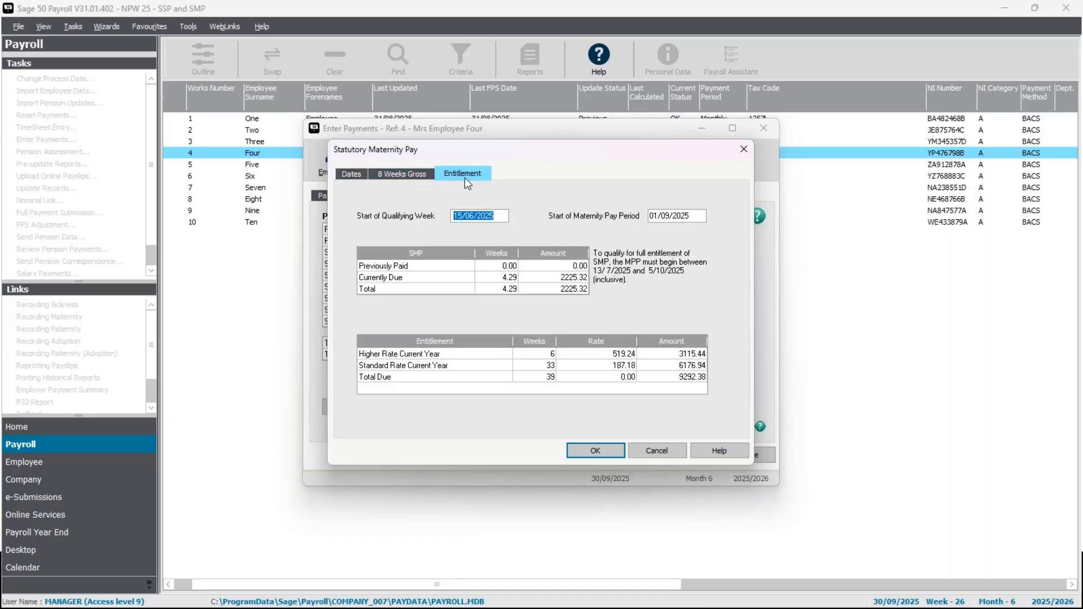
left_click(503, 276)
left_click(584, 453)
key("Return")
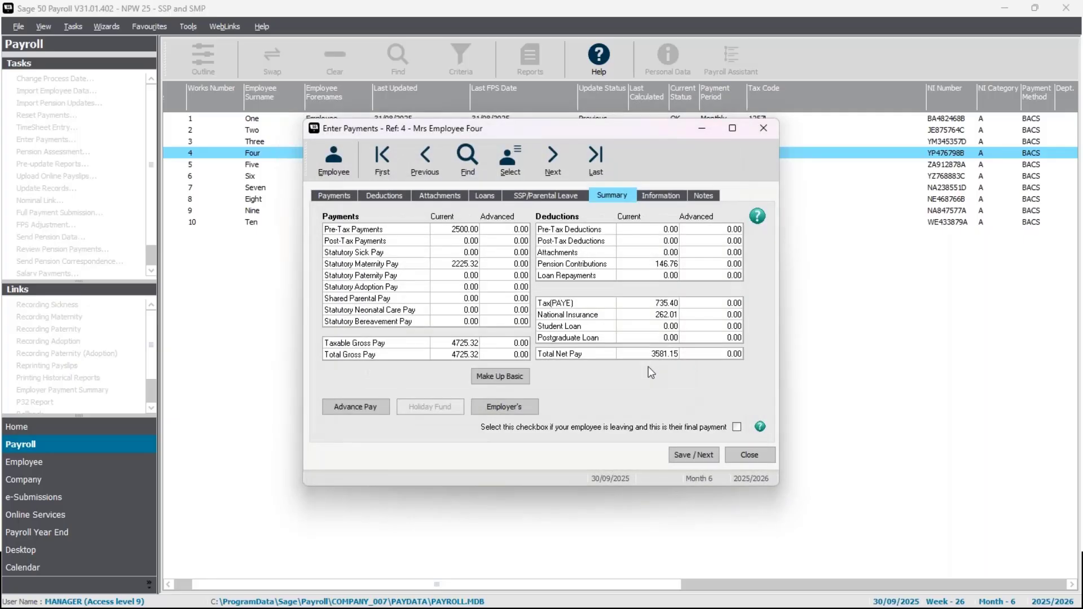
left_click(448, 266)
key("alt+Tab")
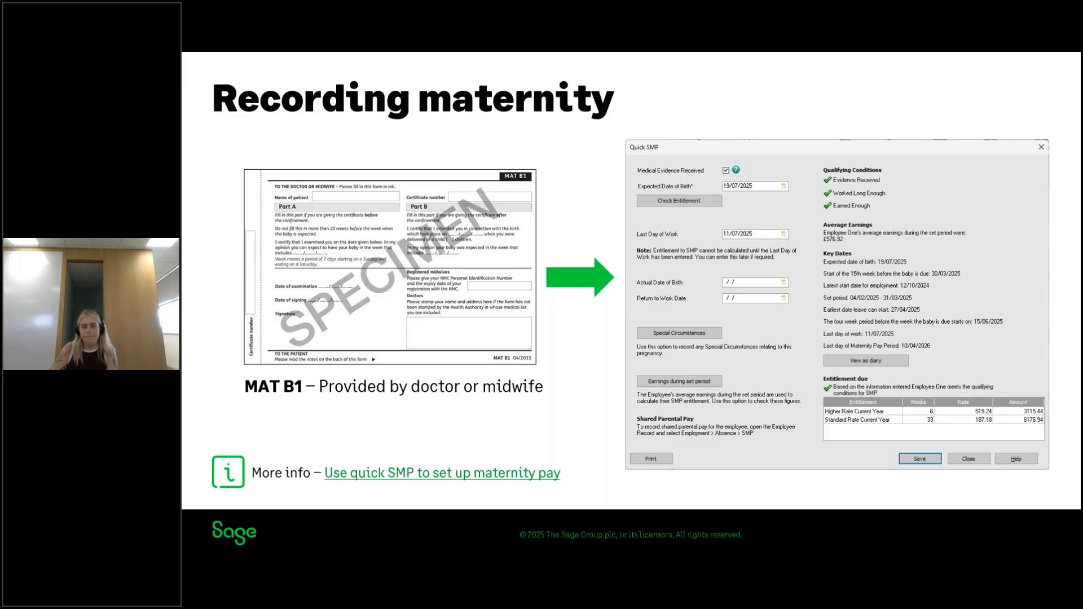
key("Right")
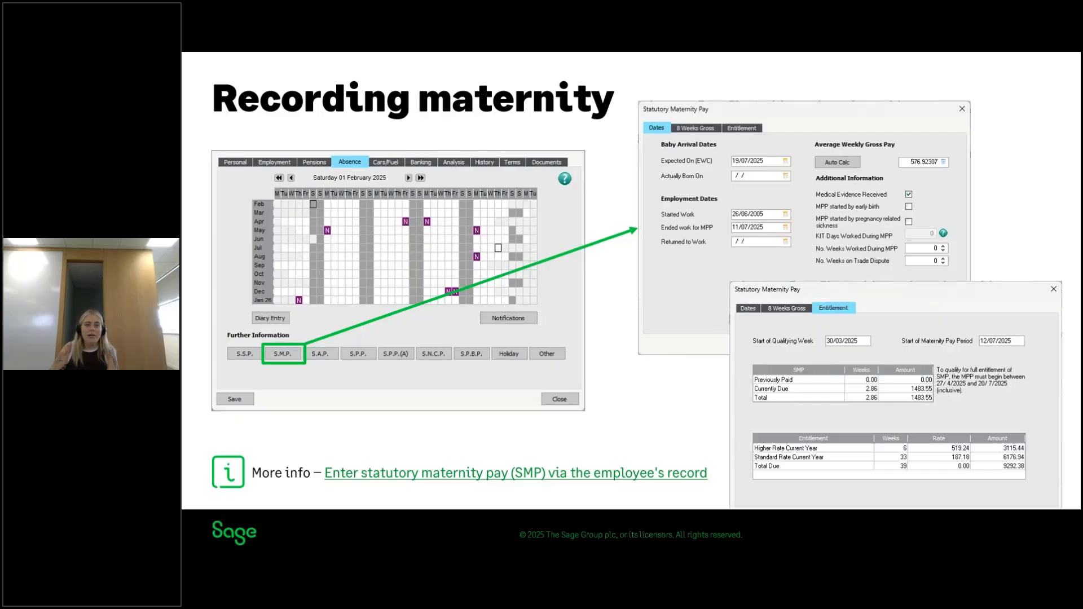
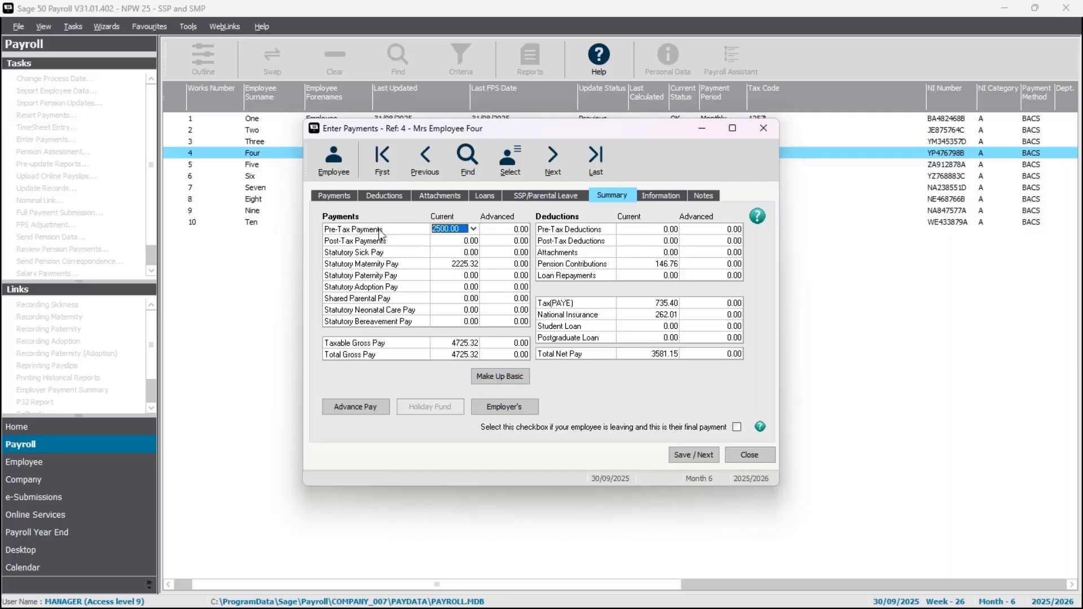
Check employee 4's salary payment, make up the statutory maternity pay to basic pay, and save and close the payment entry.
left_click(333, 196)
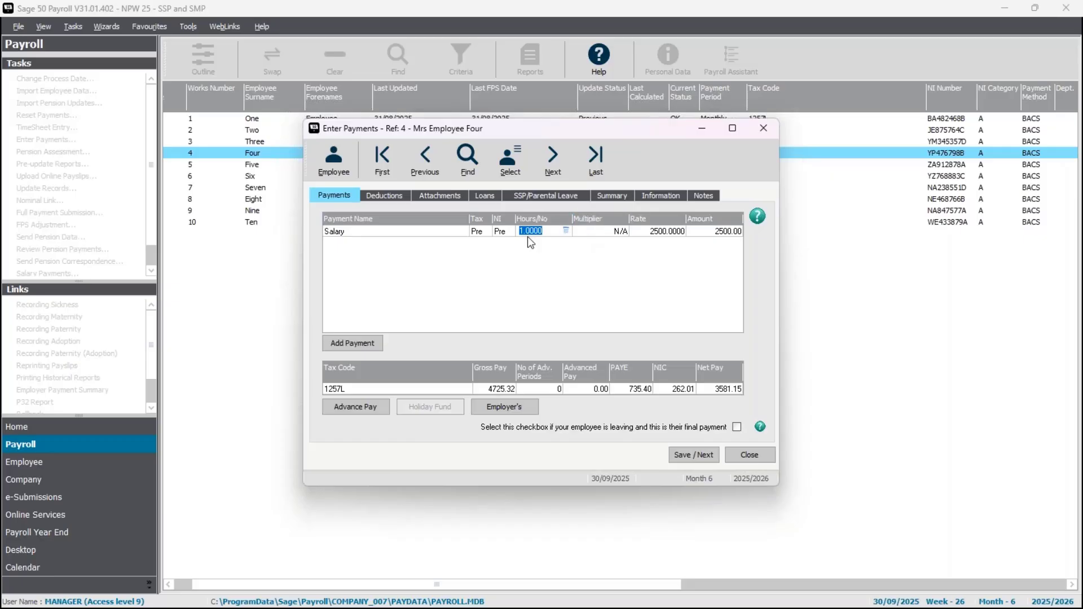
left_click(608, 196)
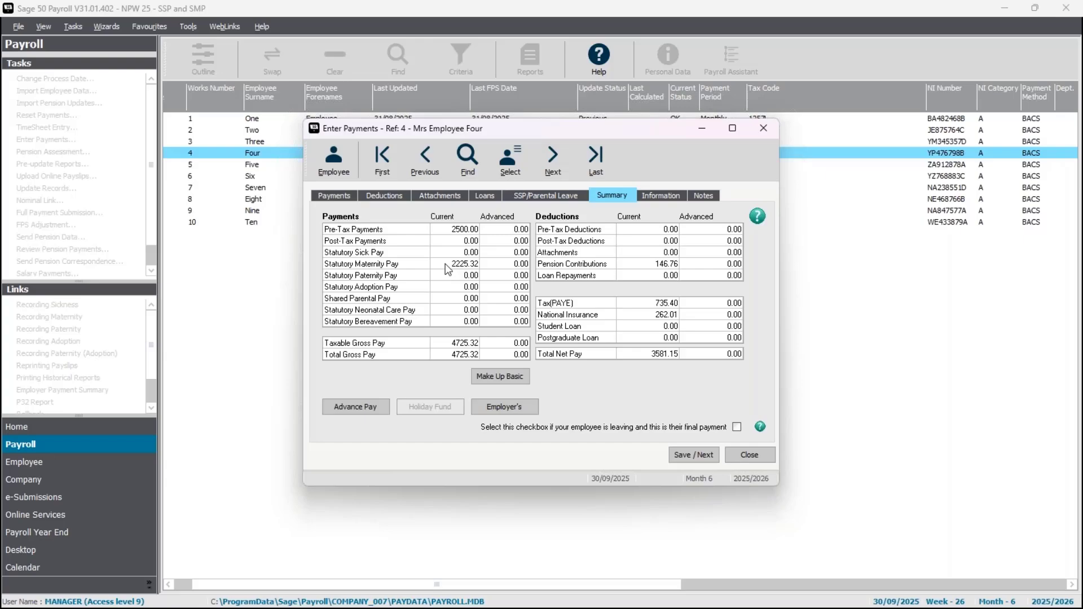
left_click(501, 376)
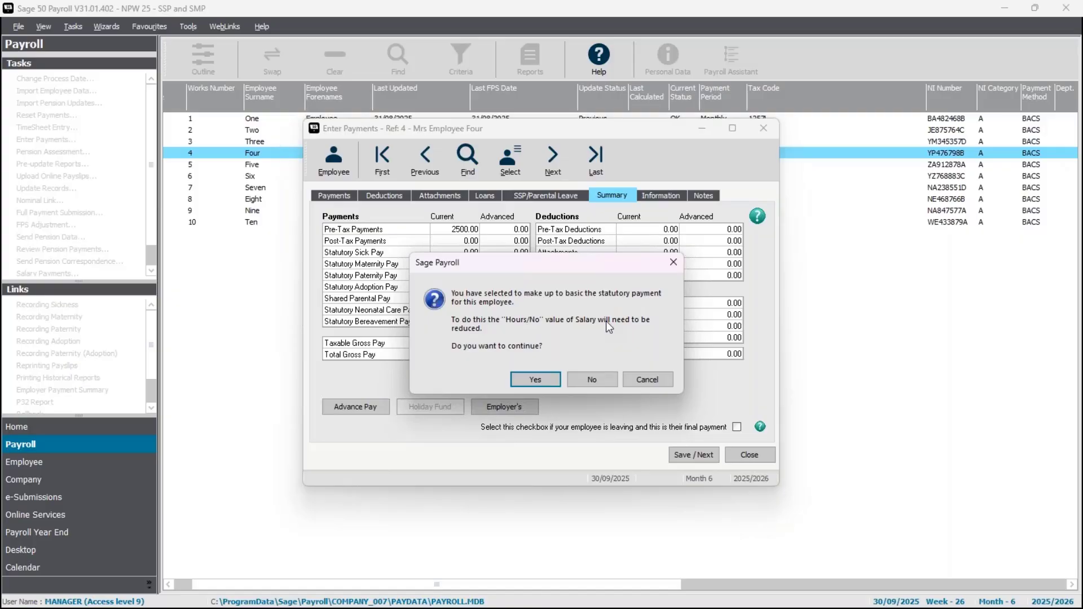
left_click(543, 381)
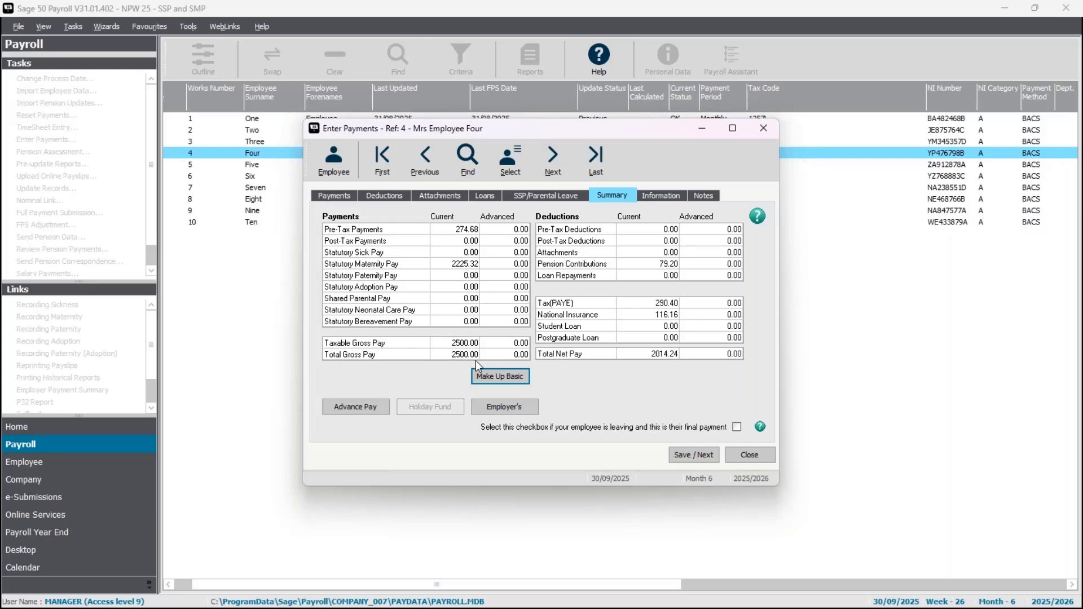
left_click(715, 453)
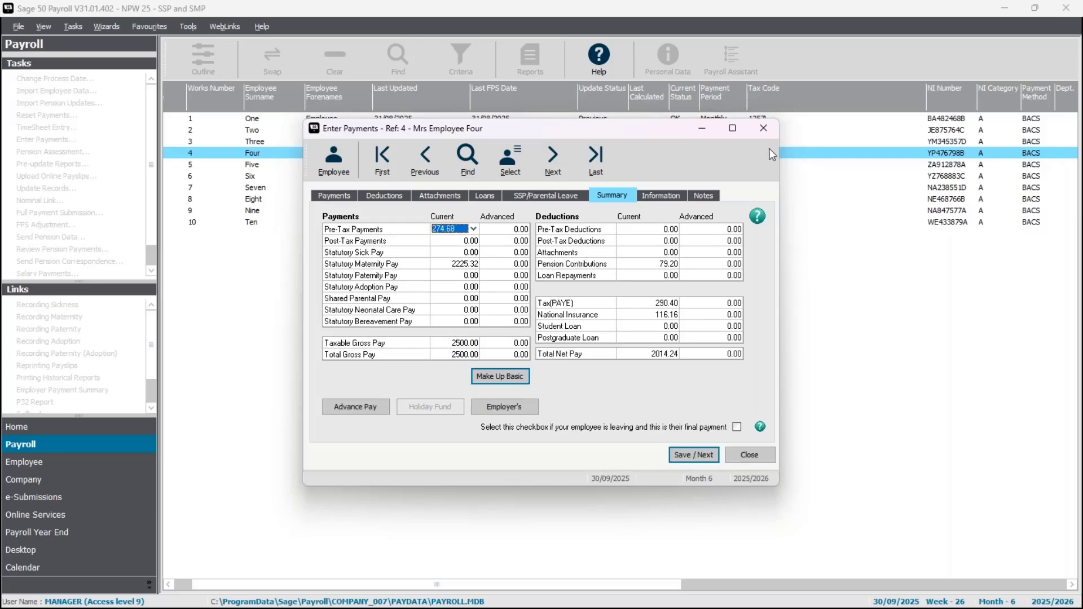
key("Escape")
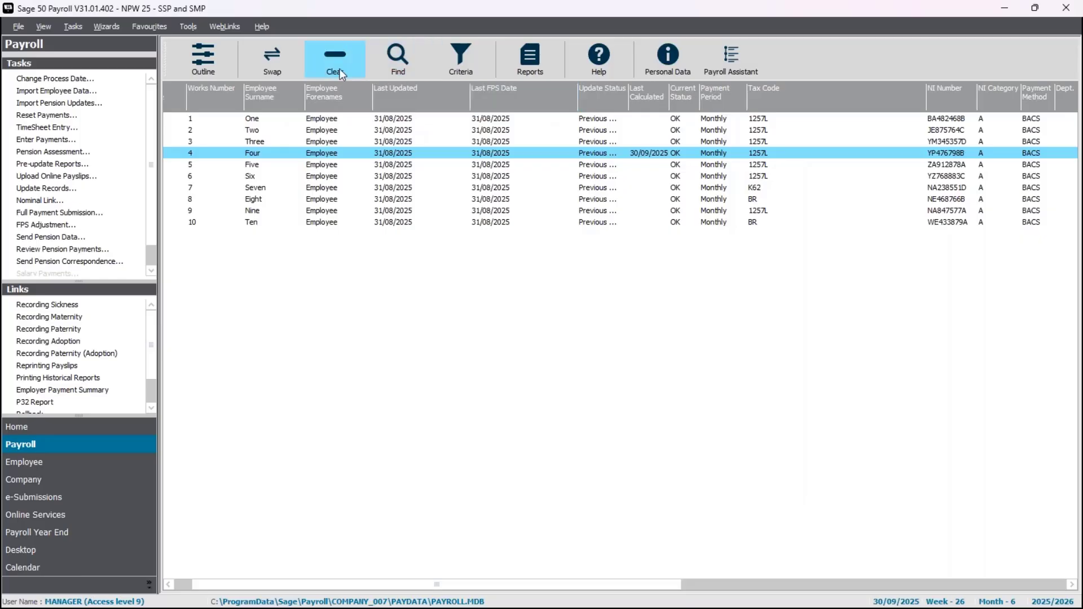
Select all employees and update their monthly payroll records without checking for legislation updates.
left_click(278, 58)
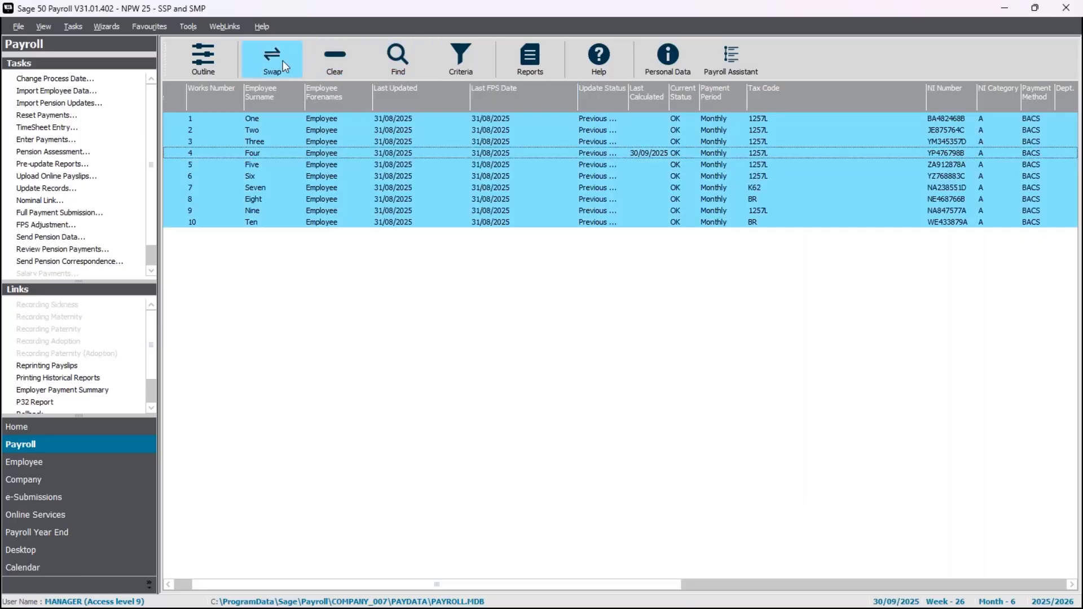
left_click(51, 190)
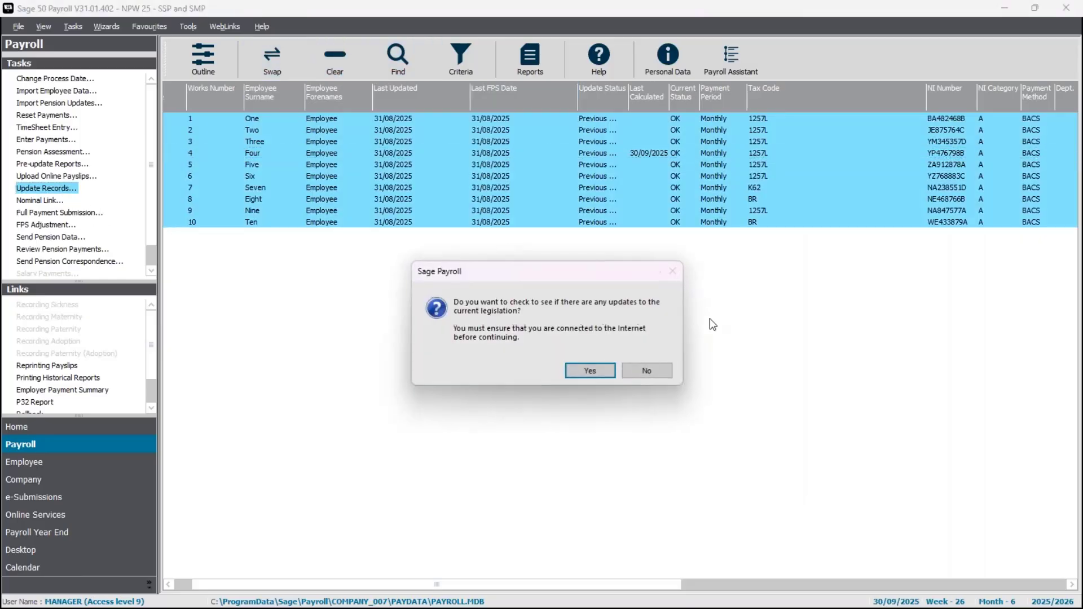
left_click(647, 371)
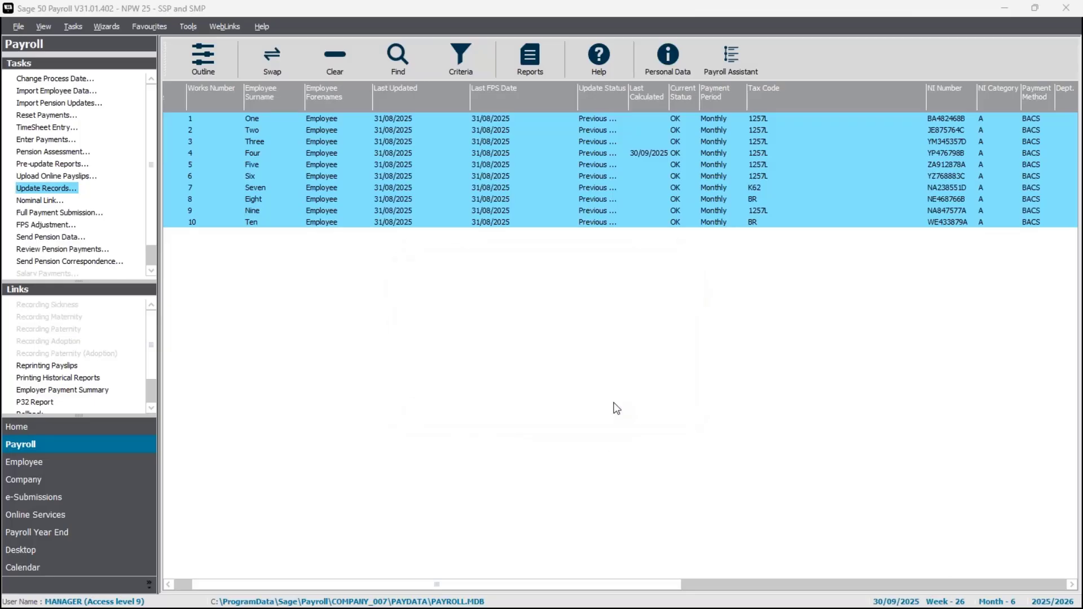
left_click(589, 372)
left_click(603, 417)
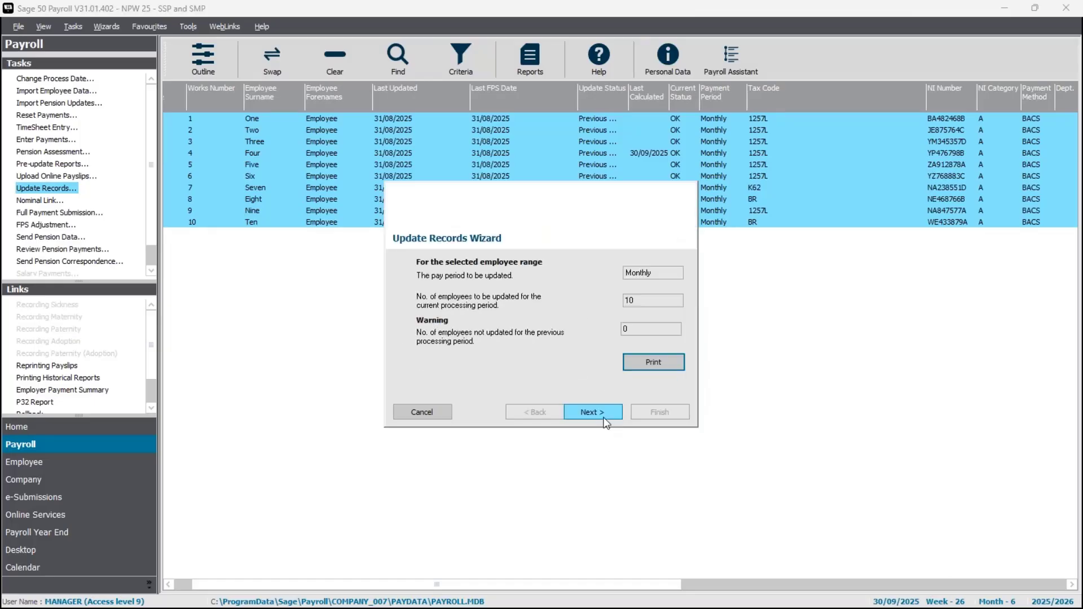
left_click(592, 412)
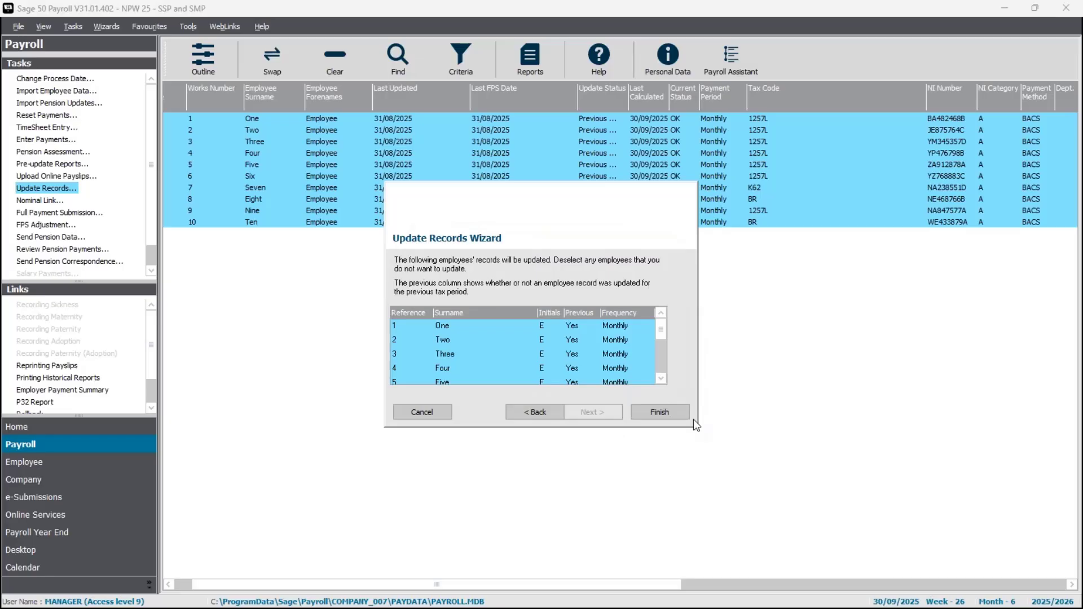
left_click(671, 413)
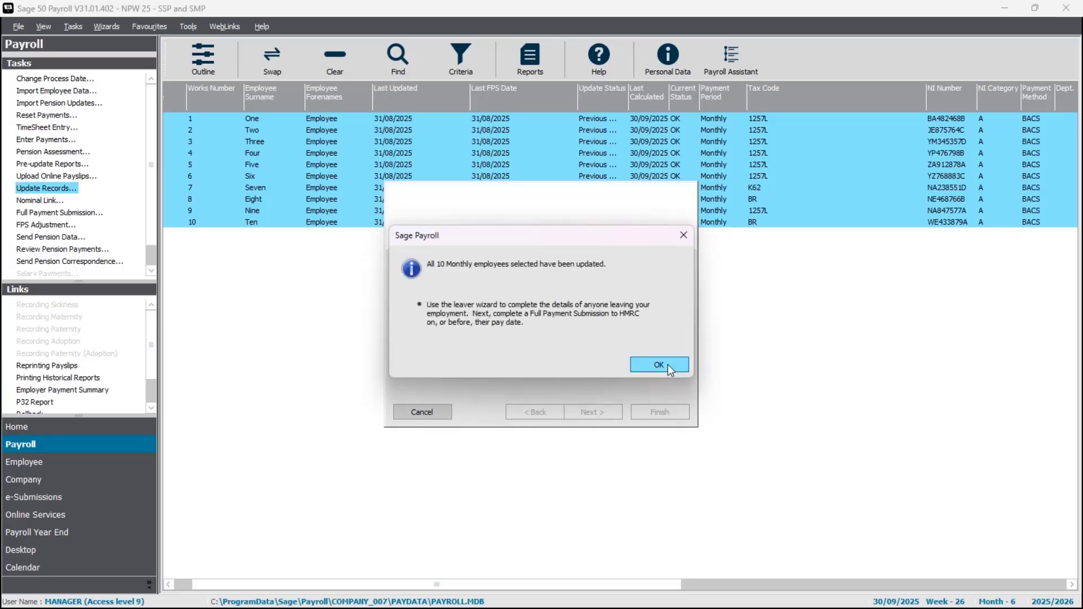
left_click(662, 365)
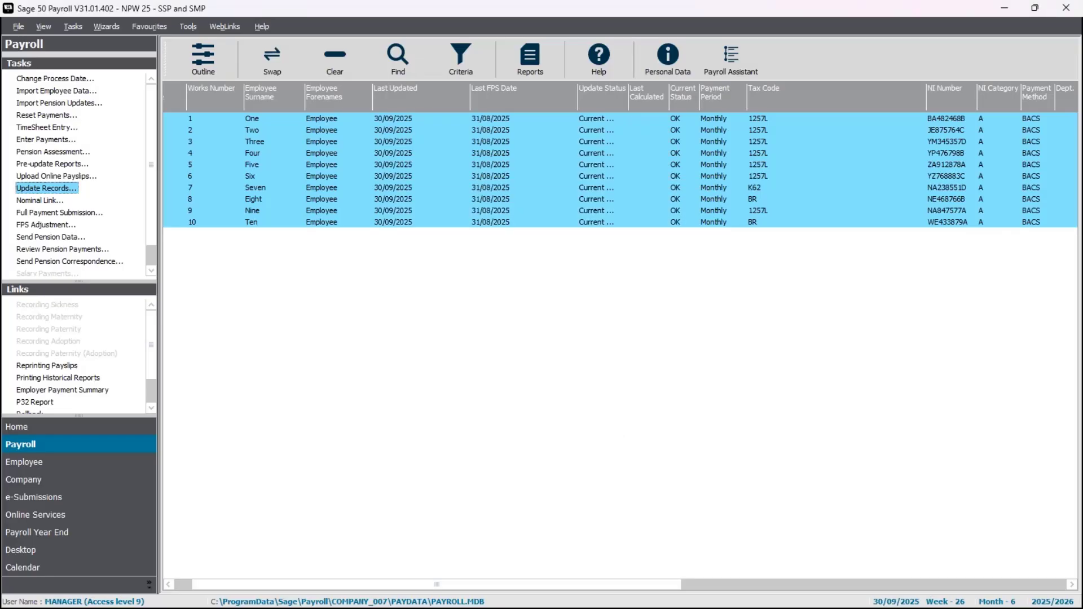
Preview the P32 Employer Payment Record for tax month 6, examine the maternity pay recovery and NIC compensation figures, and close it.
left_click(35, 401)
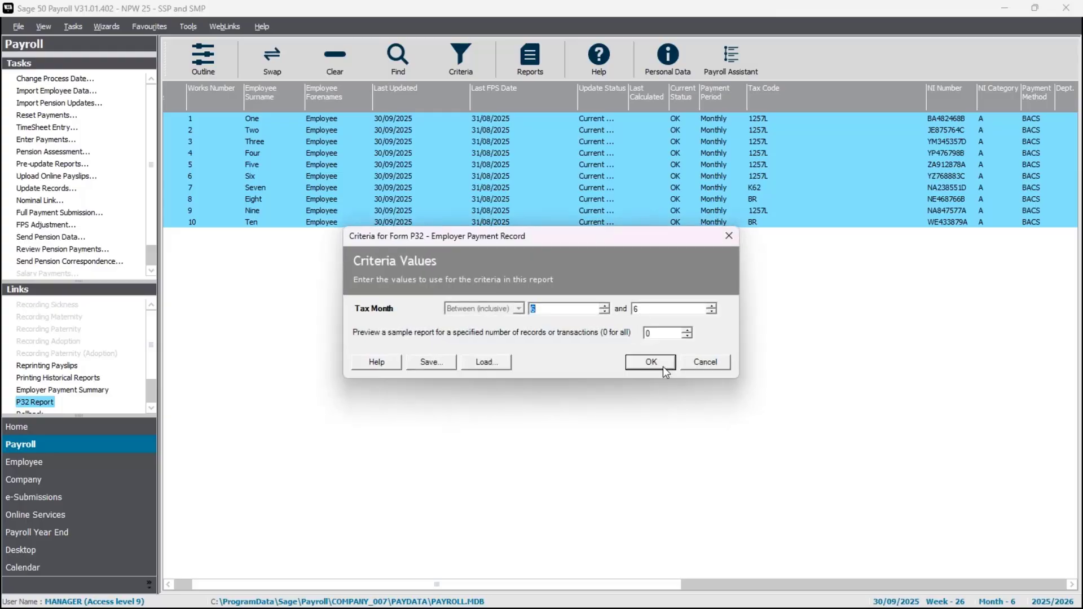
left_click(663, 370)
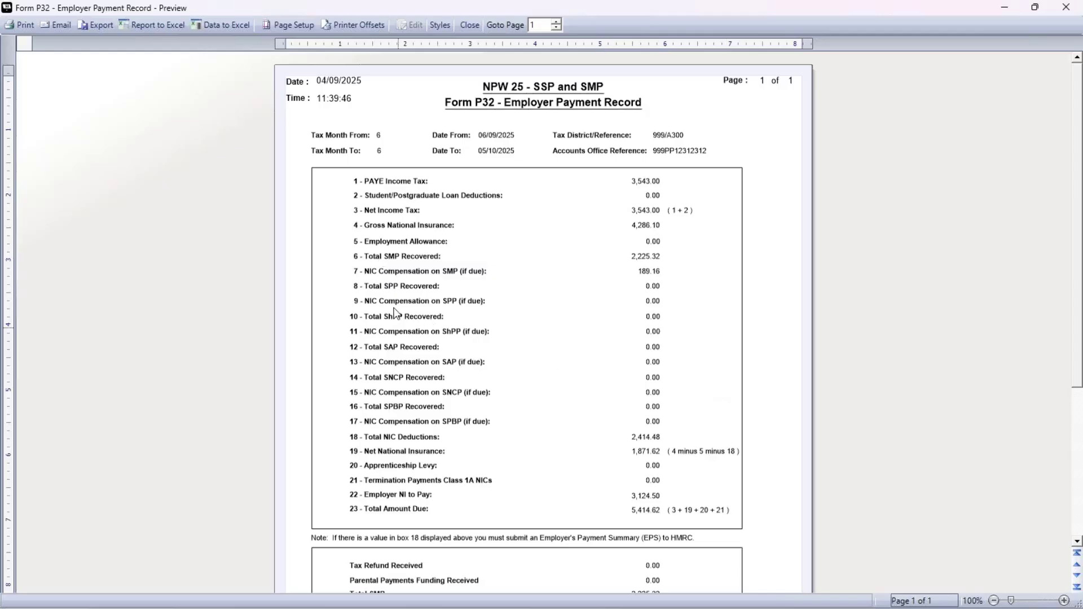
scroll(425, 285, "down", 3)
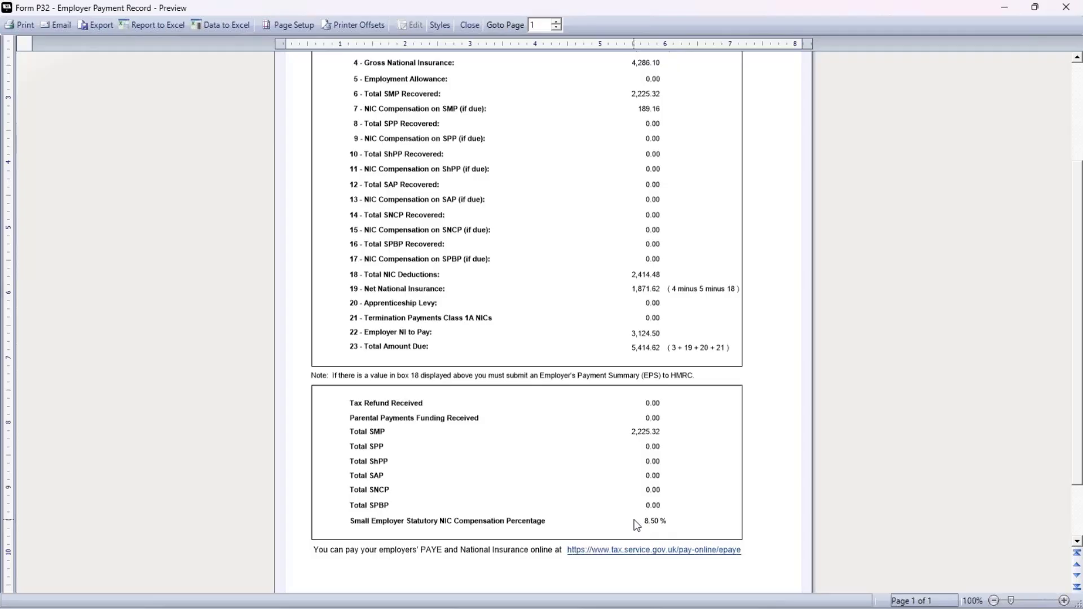
scroll(624, 517, "up", 5)
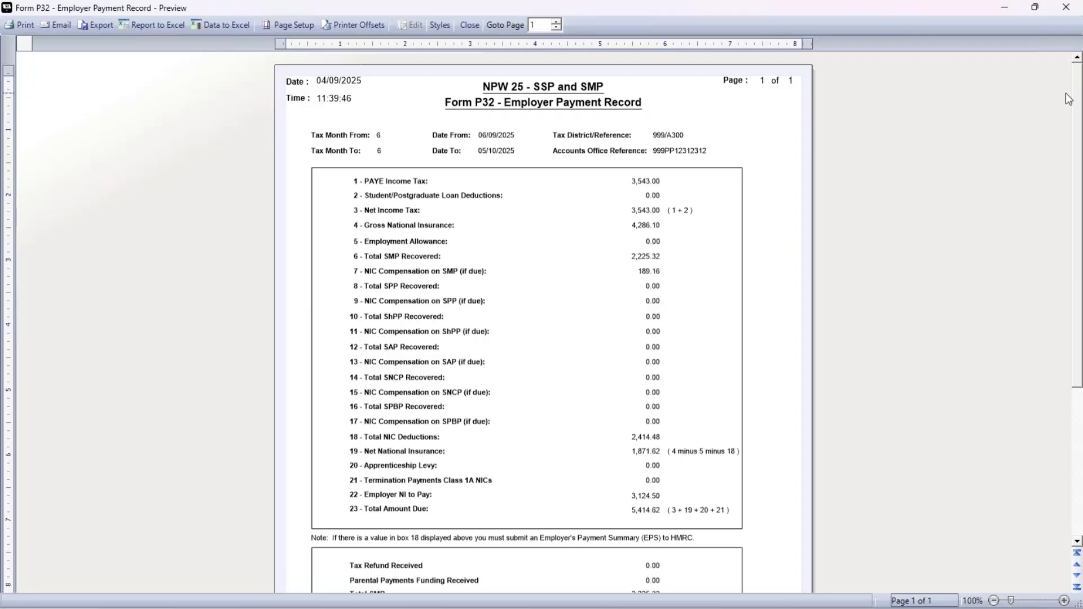
left_click(1065, 7)
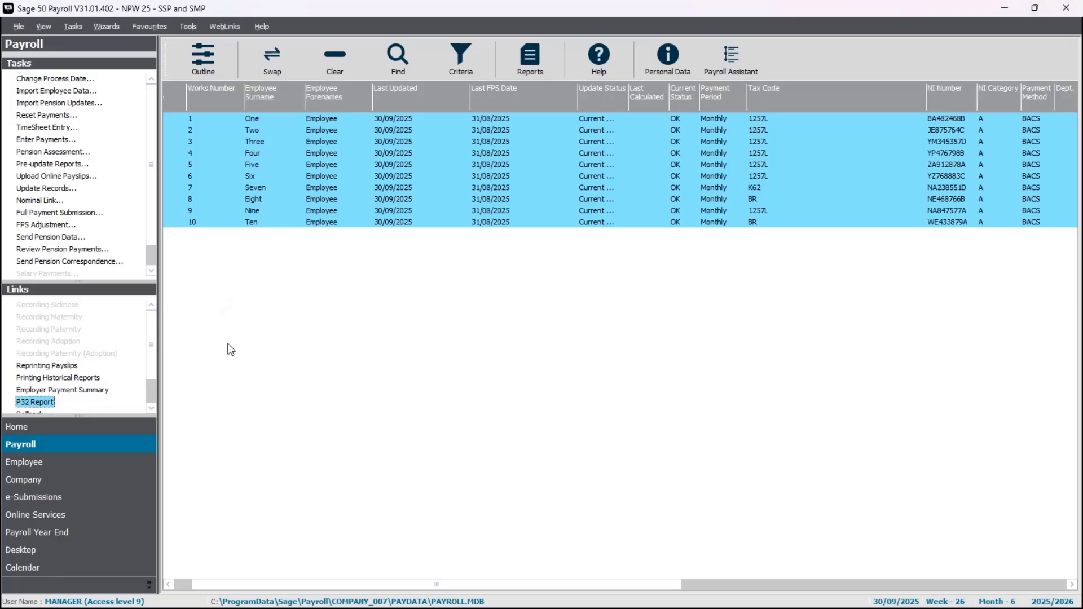
Complete the Employer Payment Summary as an adjustment to the HMRC payment for tax month 6, keeping the proposed statutory pay and apprenticeship levy values.
scroll(150, 402, "down", 3)
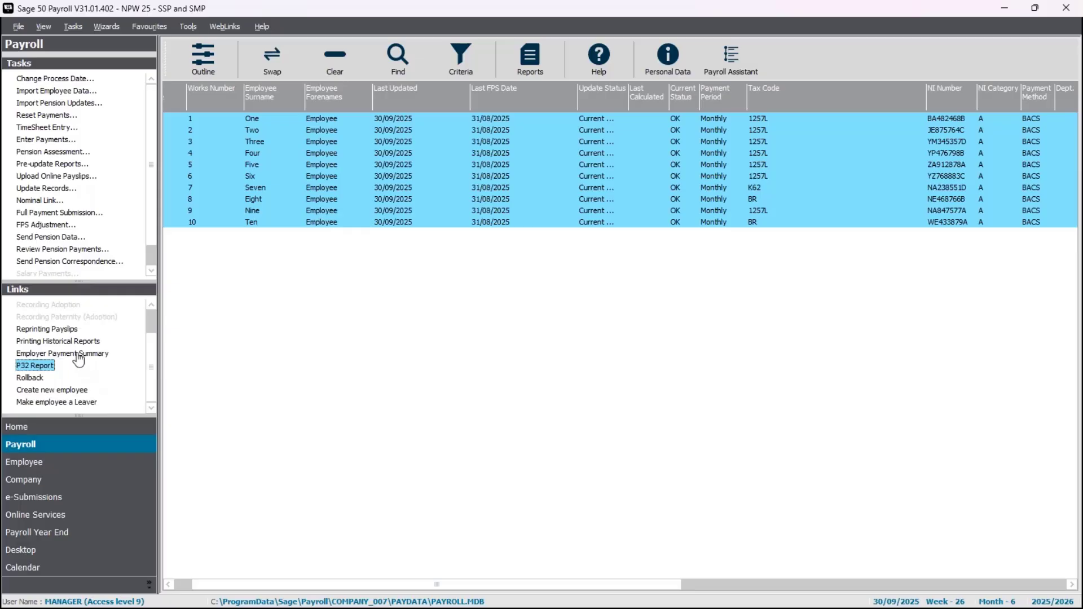
left_click(62, 499)
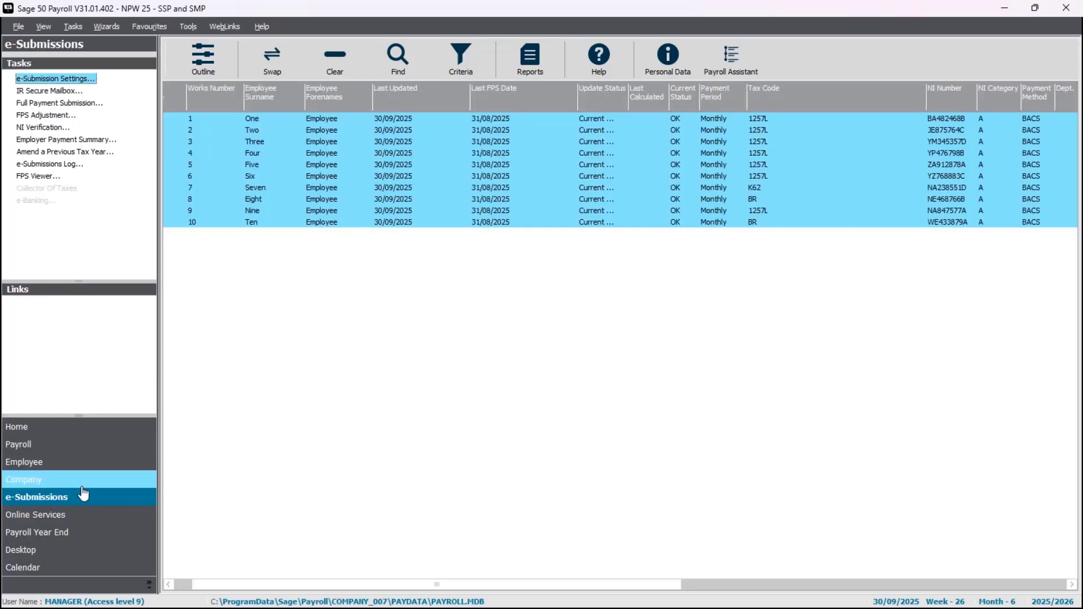
left_click(78, 144)
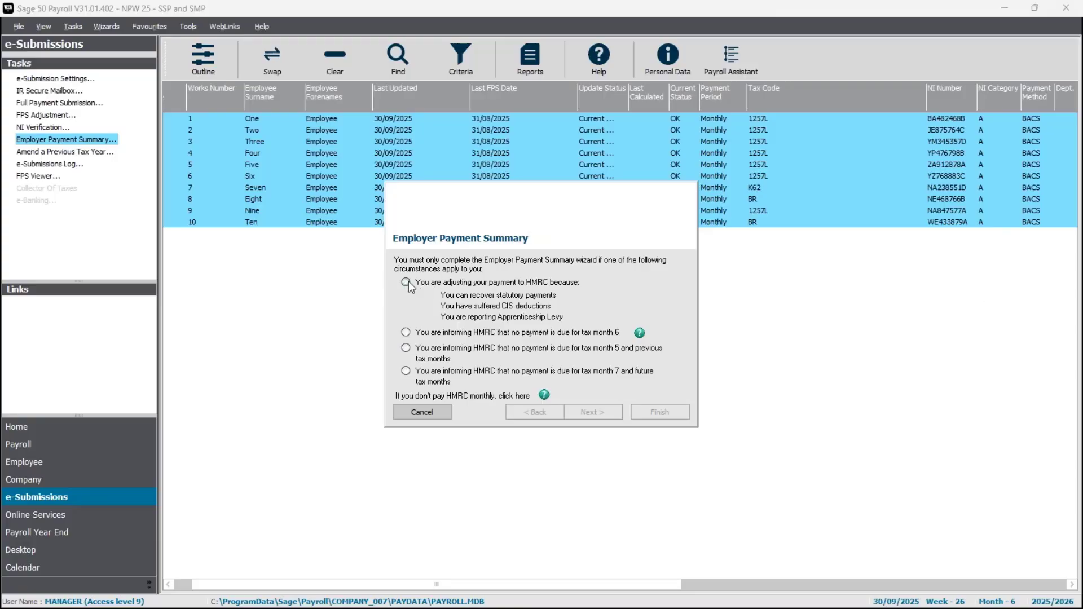
left_click(452, 286)
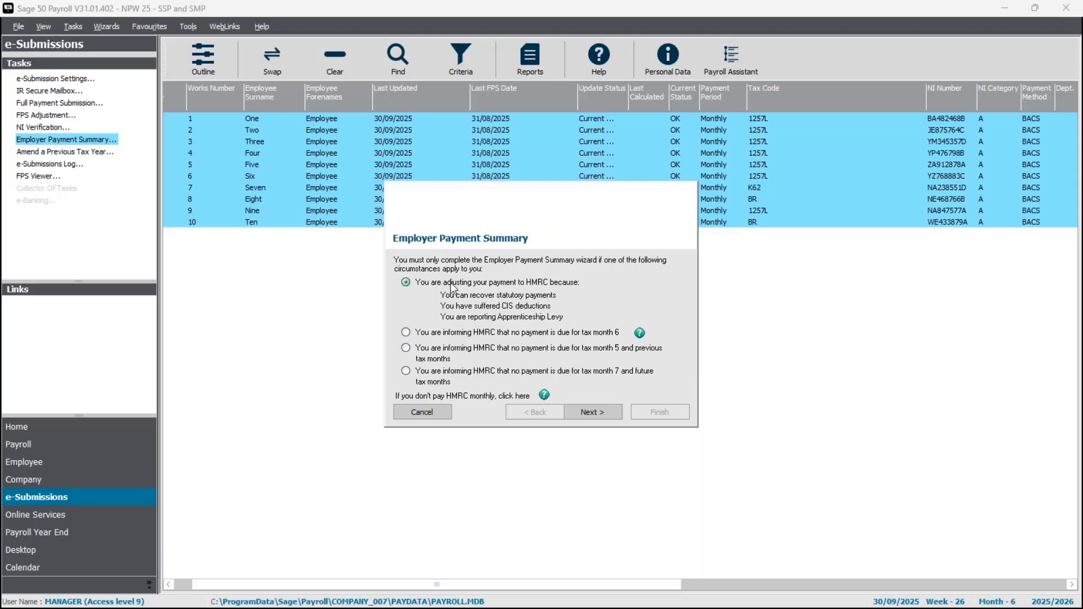
left_click(592, 418)
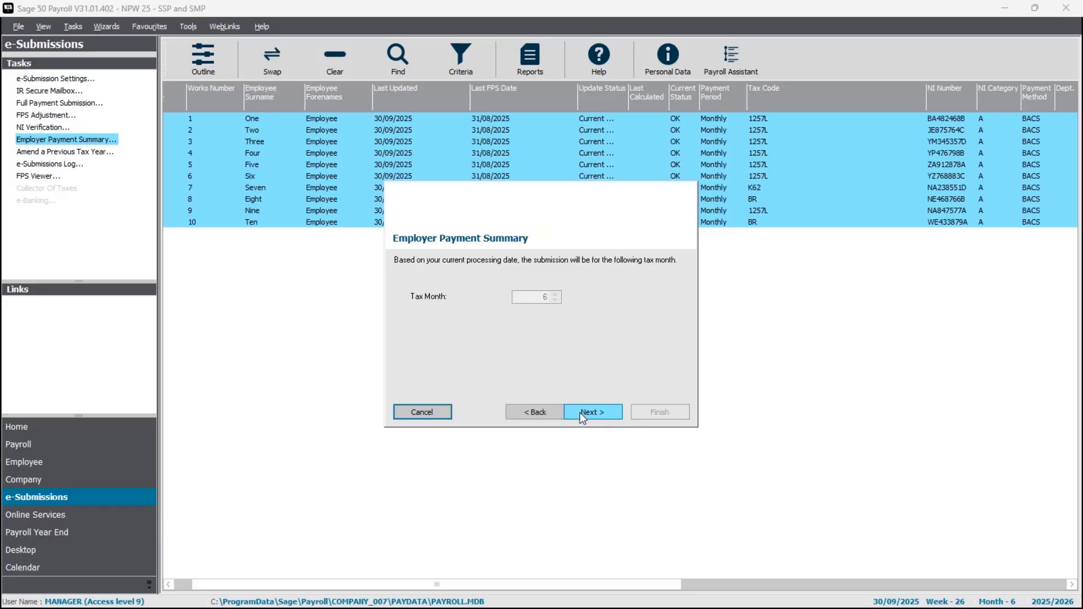
left_click(581, 411)
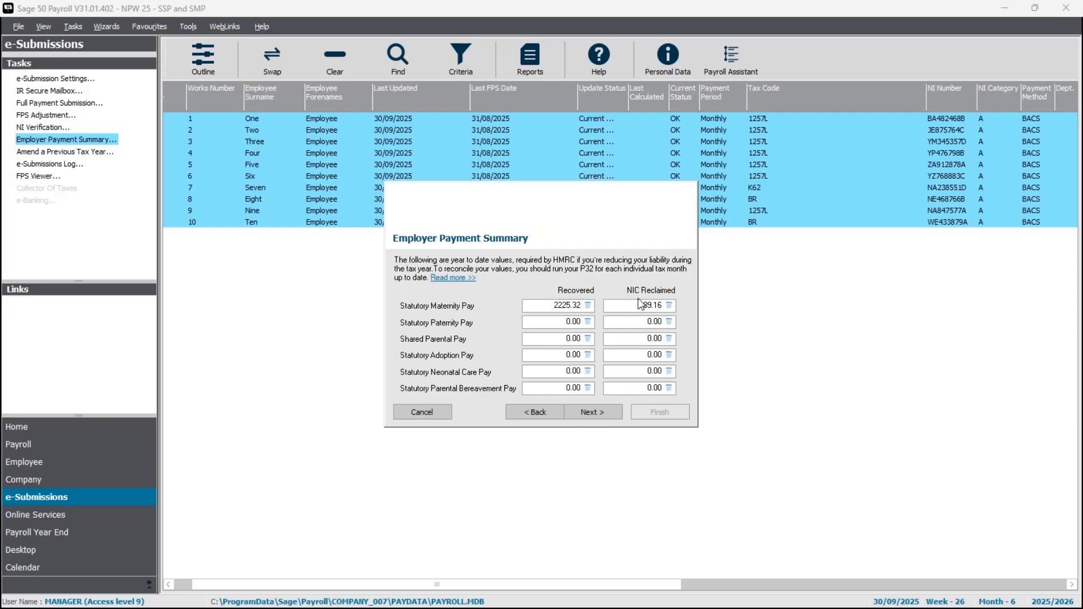
left_click(599, 418)
left_click(601, 417)
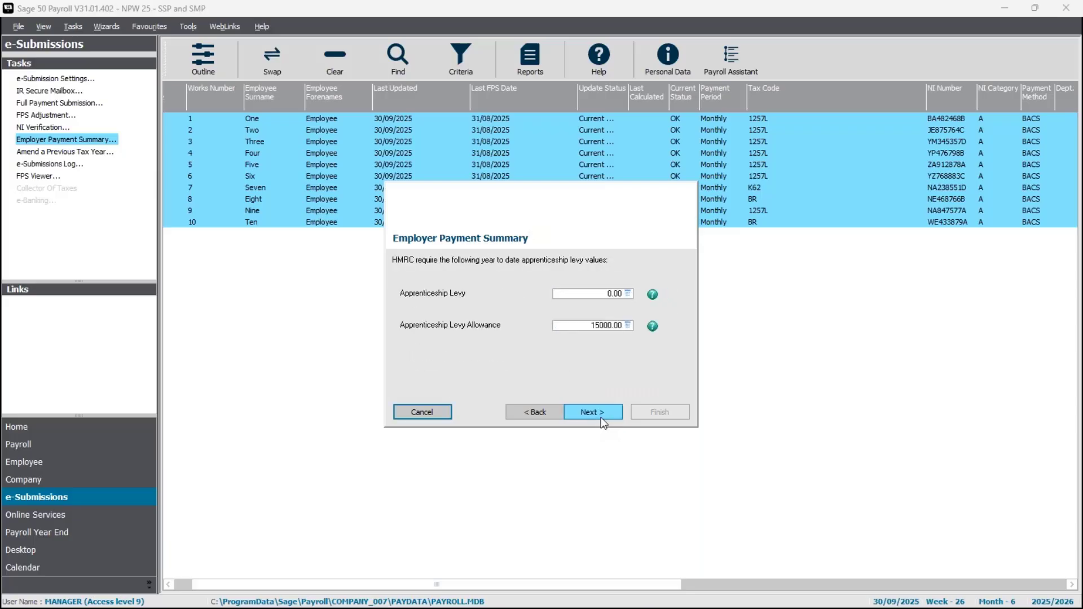
left_click(602, 417)
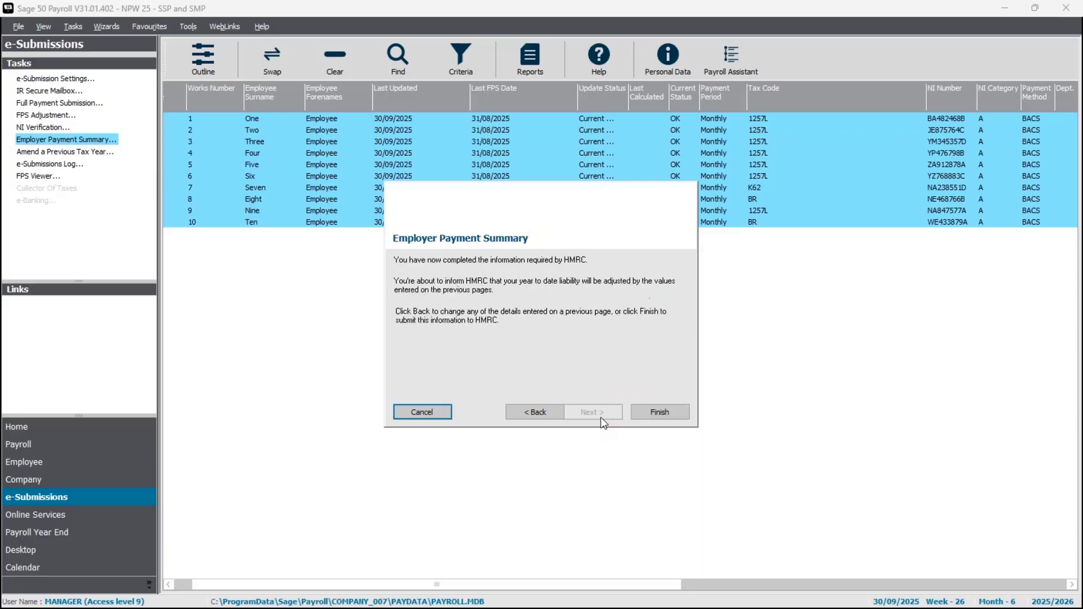
left_click(646, 414)
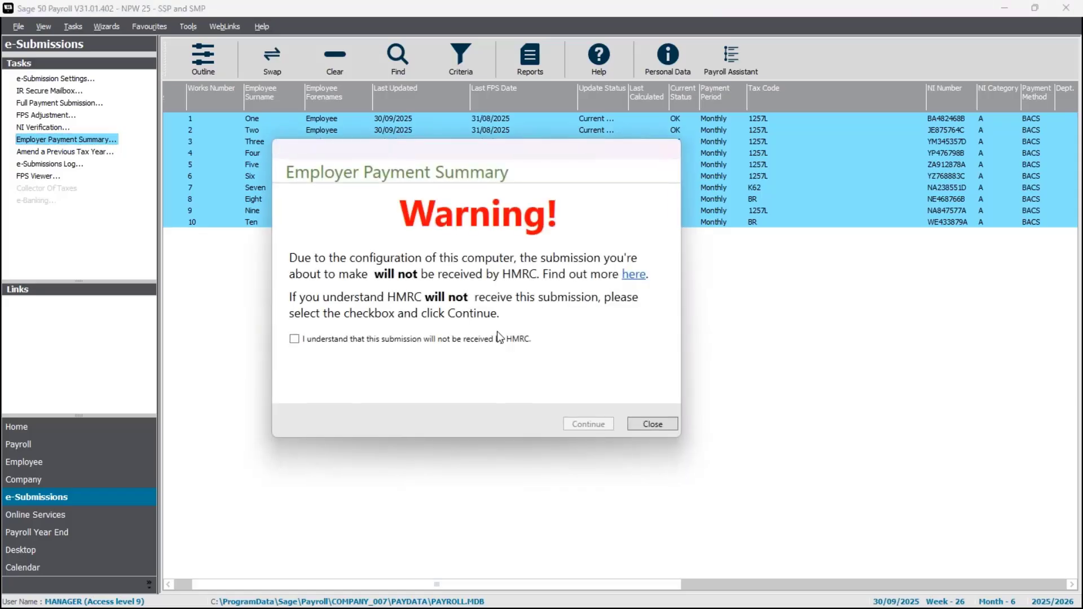
Acknowledge that HMRC will not receive this Employer Payment Summary, continue through the notice, submit it, and close the submission window.
left_click(449, 340)
left_click(577, 428)
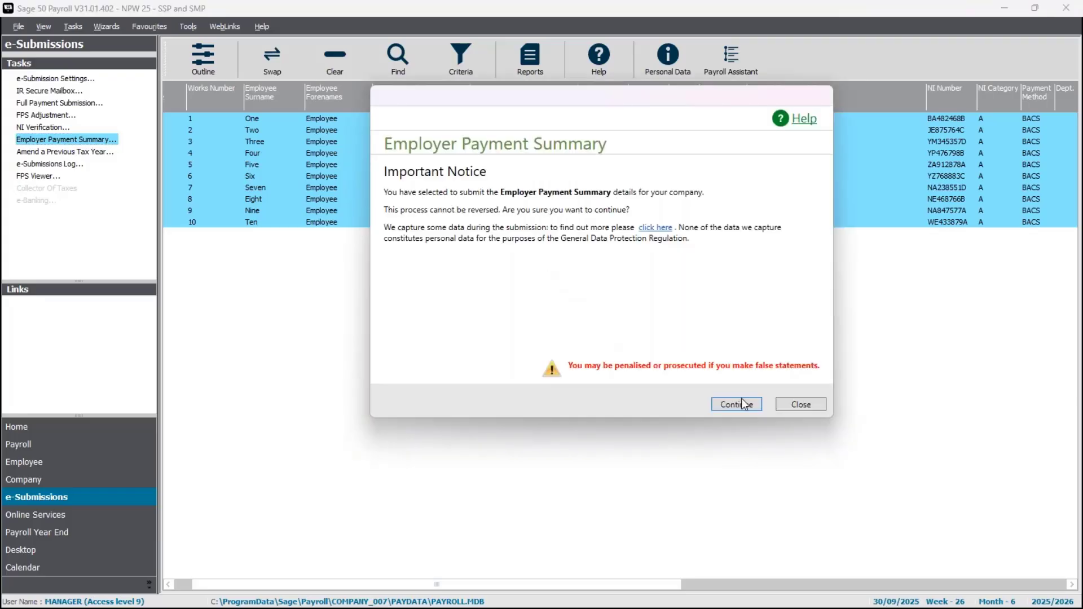
left_click(741, 402)
left_click(741, 402)
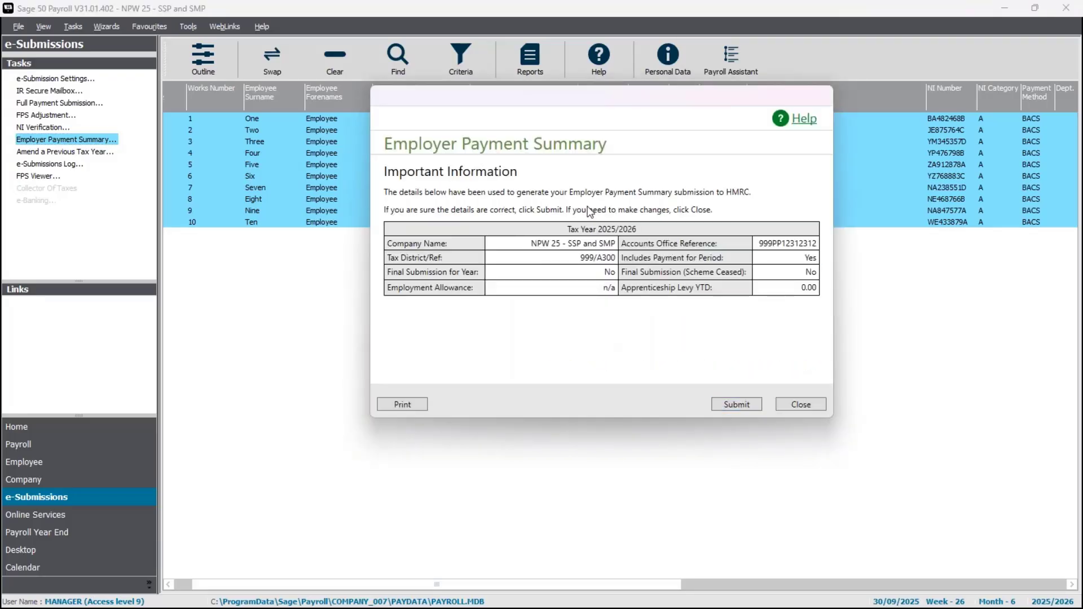
left_click(733, 399)
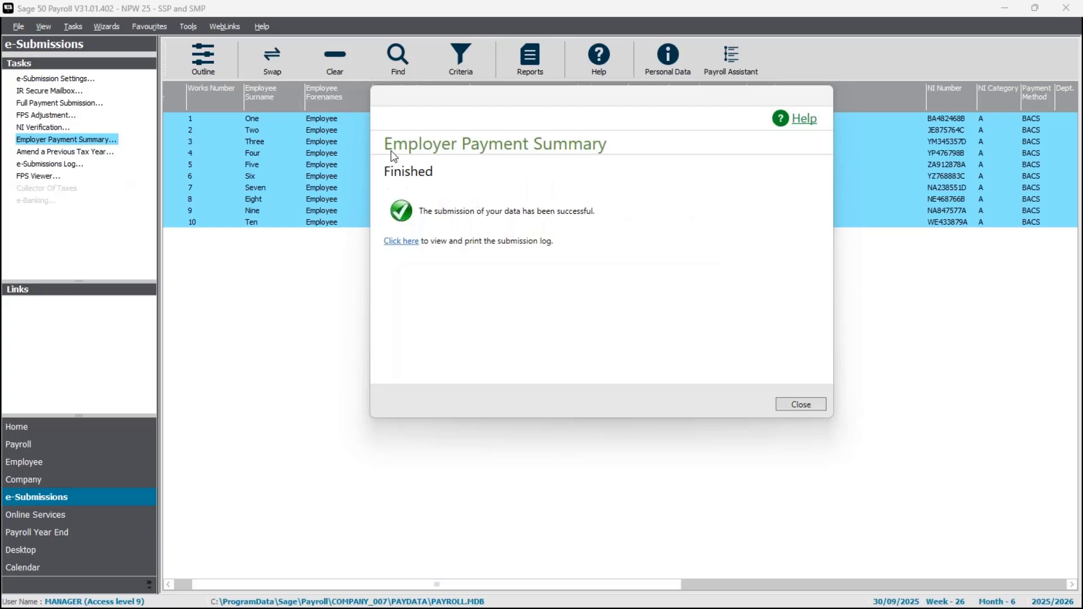
left_click(801, 404)
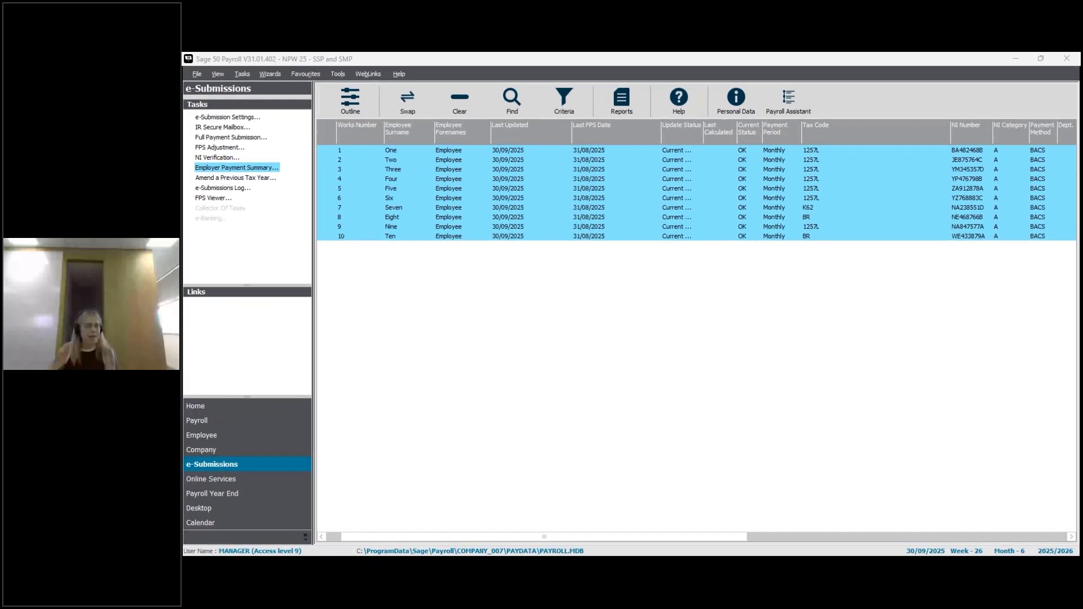
key("alt+Tab")
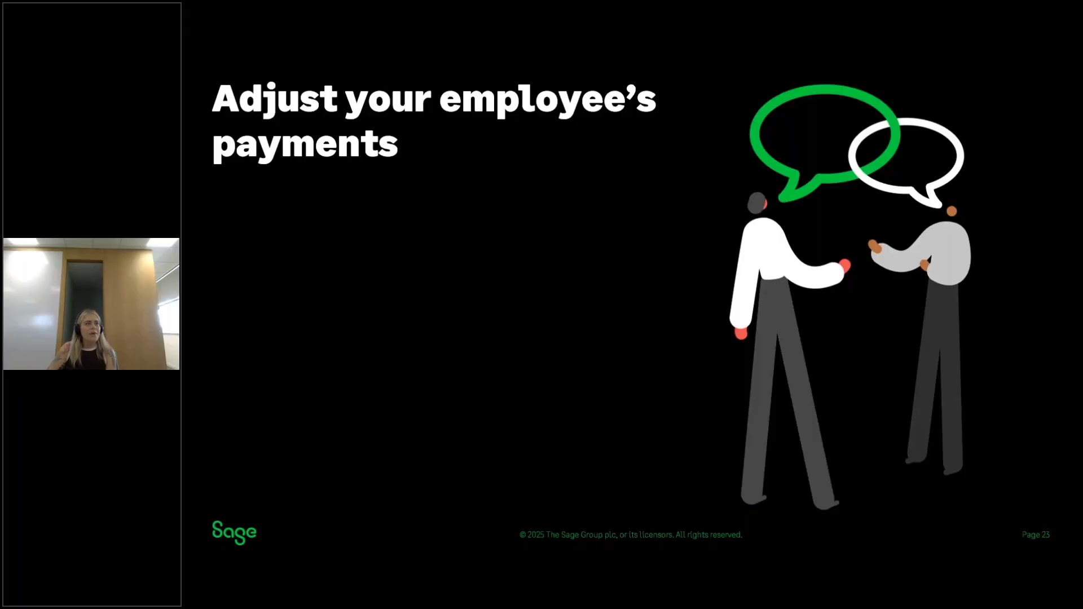
key("Right")
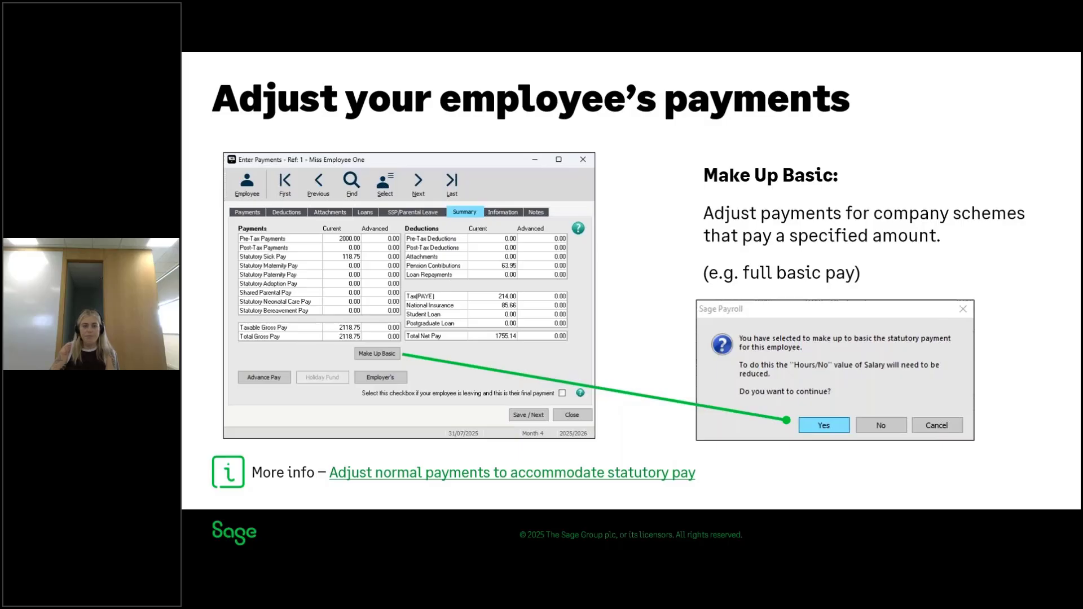
key("Right")
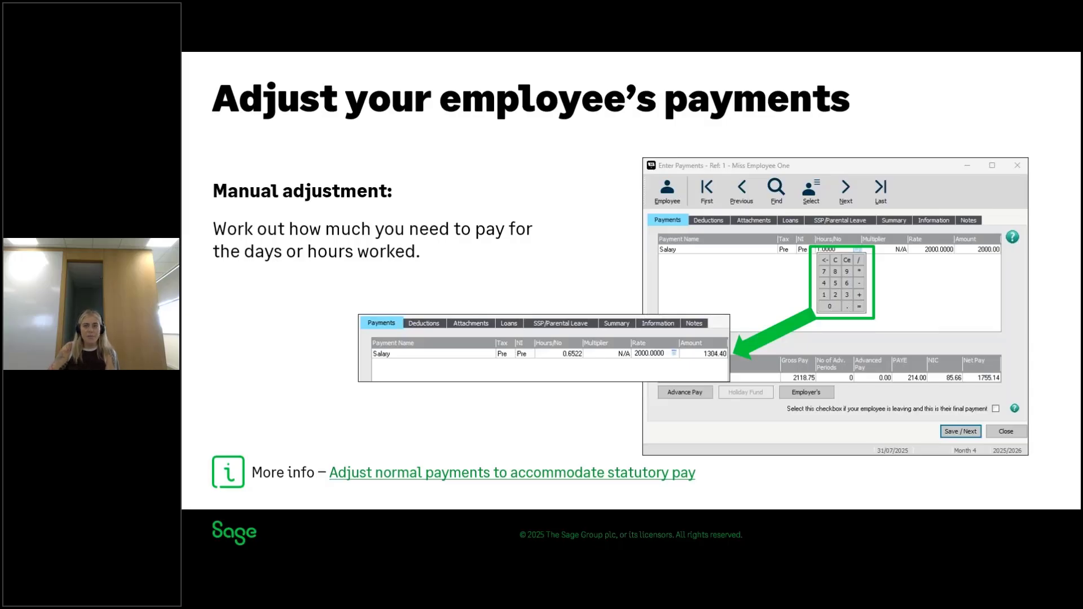
key("Right")
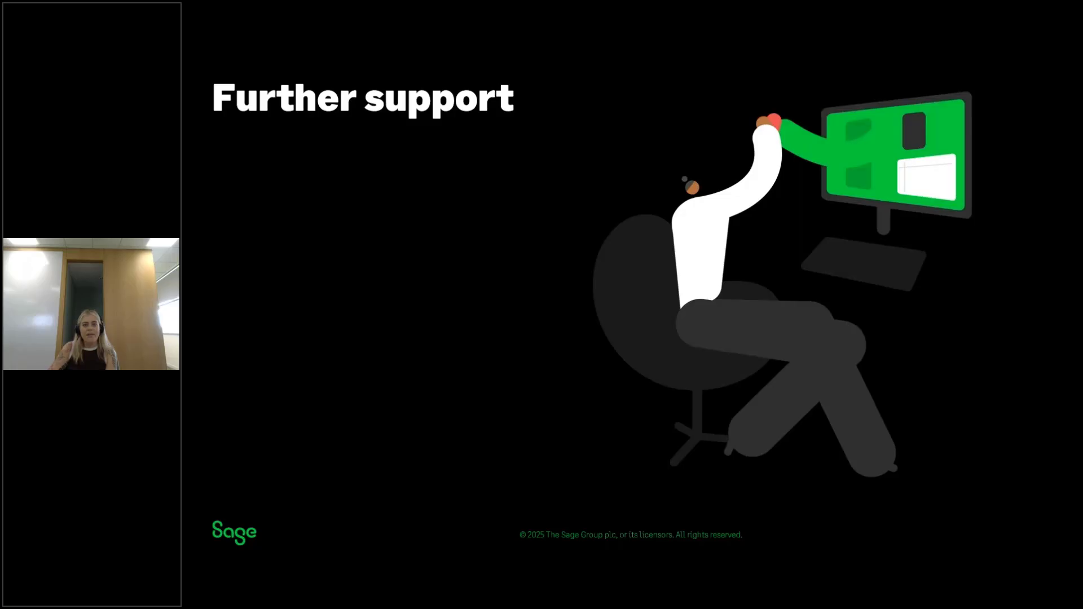
key("Right")
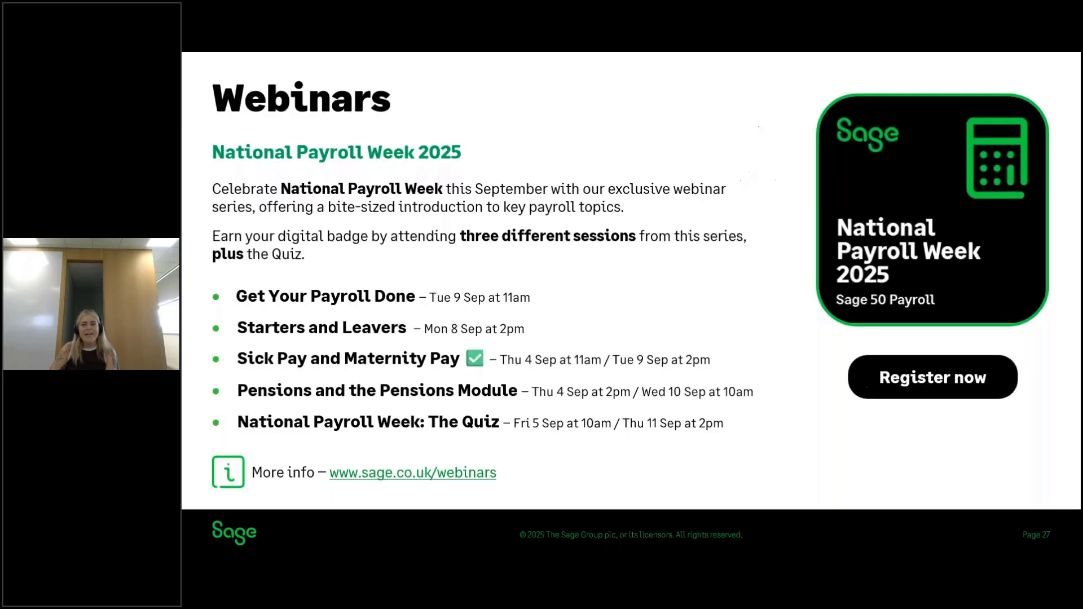